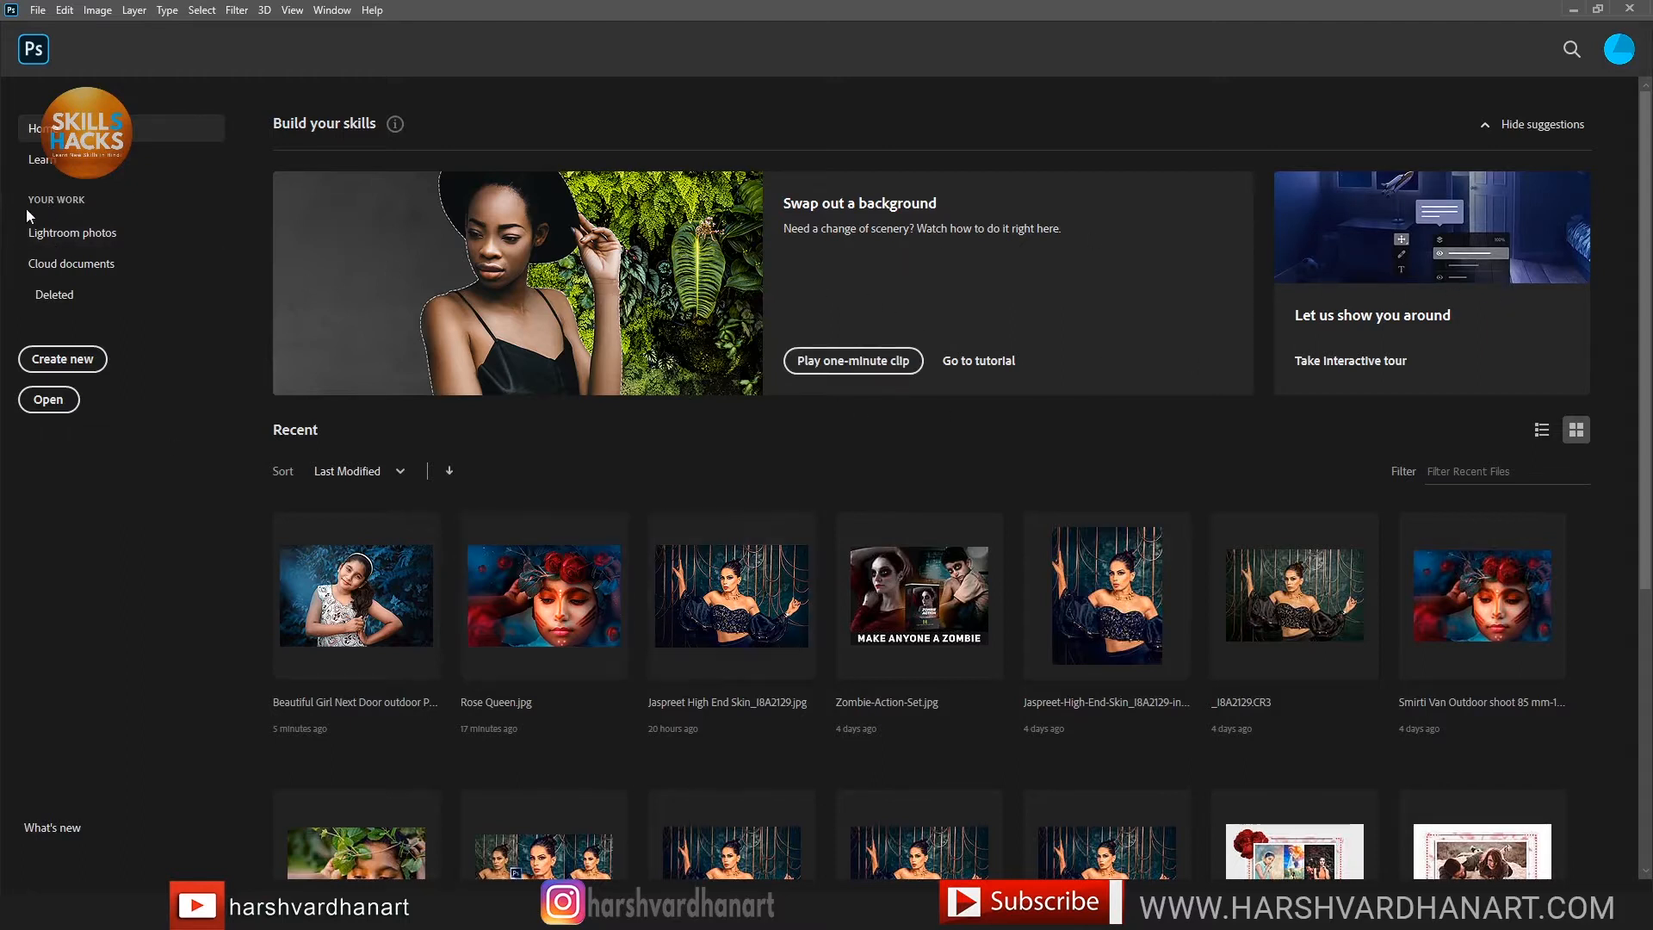
# Look through the home screen's Learn tutorials, Lightroom photos, Cloud documents and Deleted sections
pyautogui.click(135, 167)
pyautogui.scroll(-4, 1077, 546)
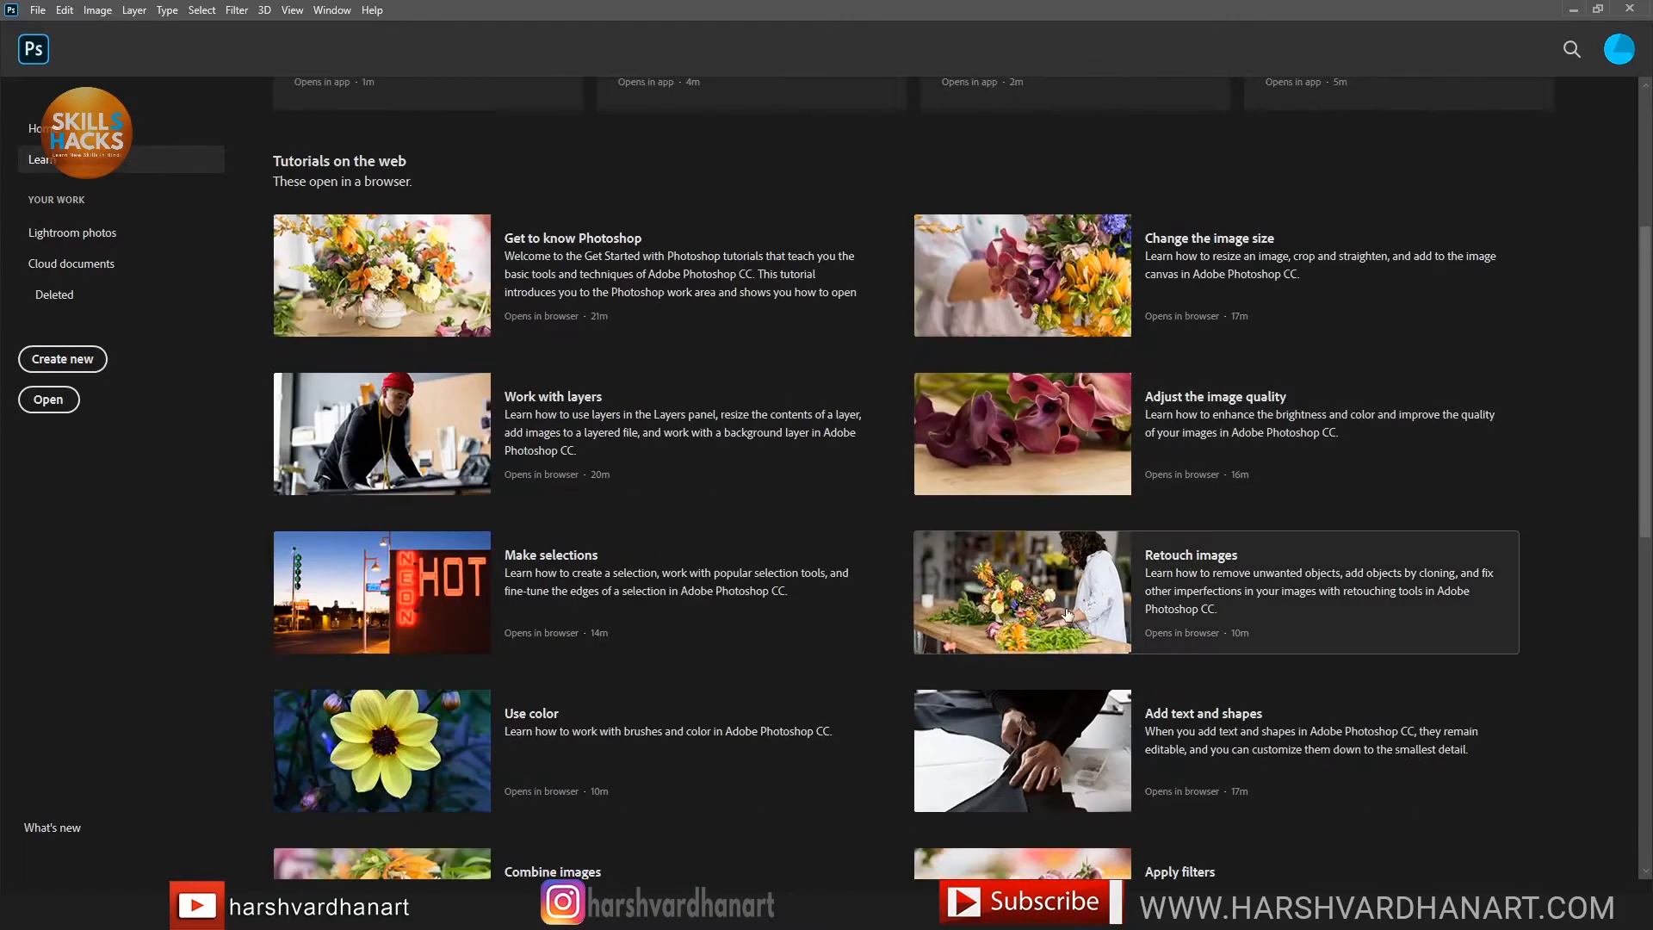
pyautogui.scroll(4, 1077, 545)
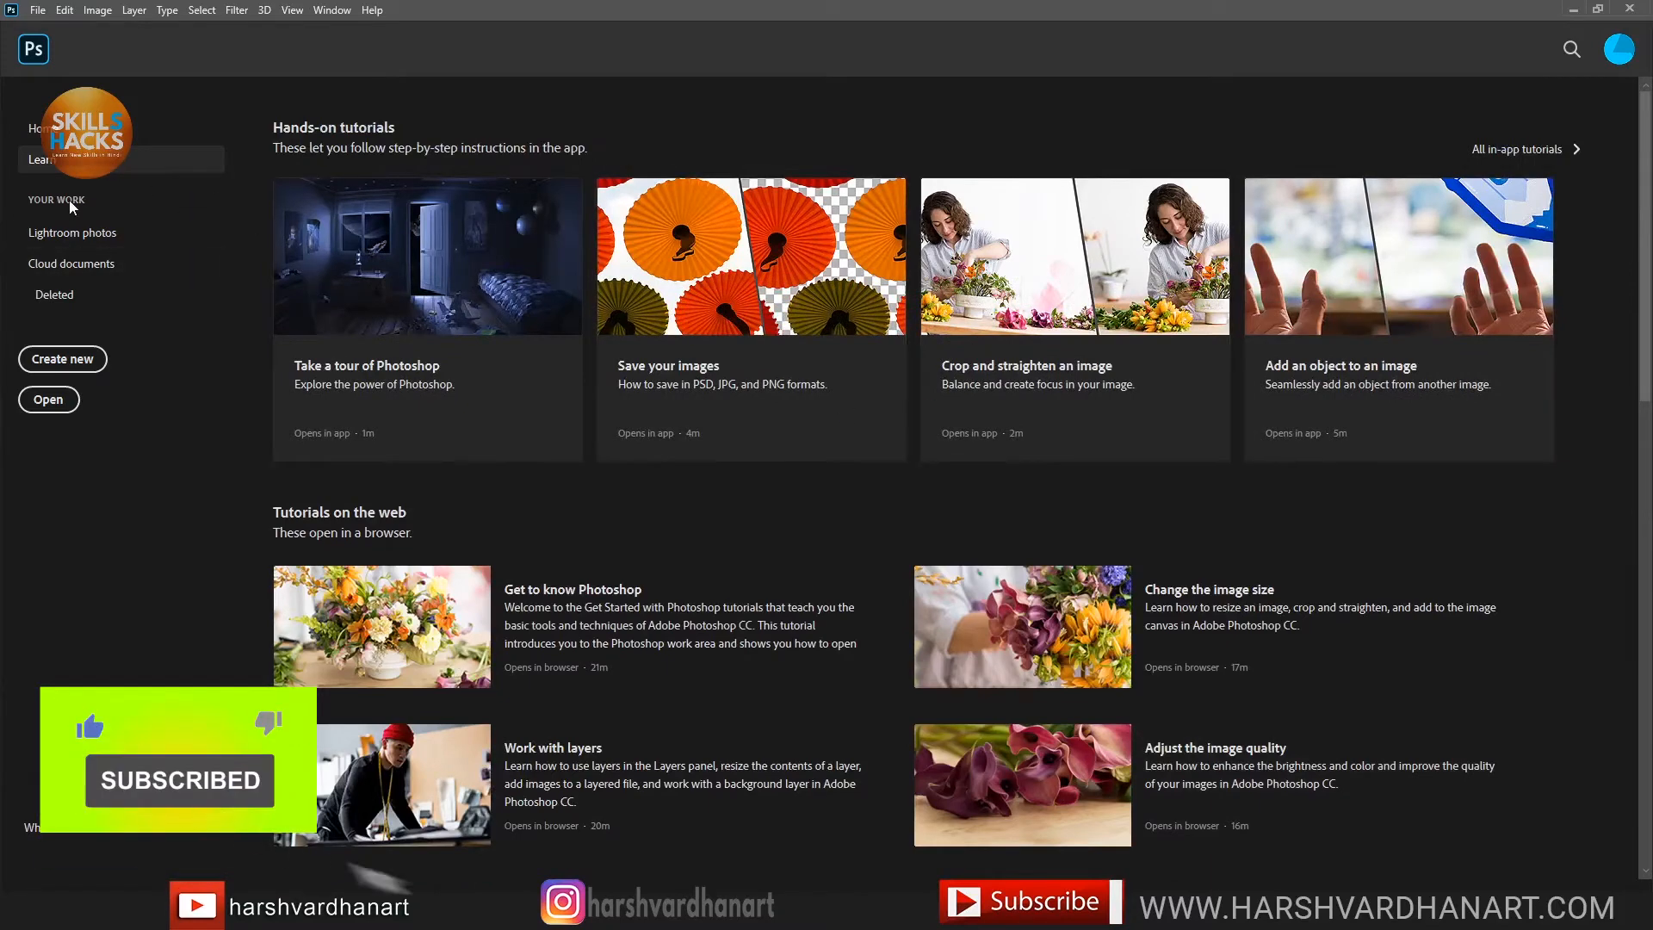
pyautogui.click(61, 245)
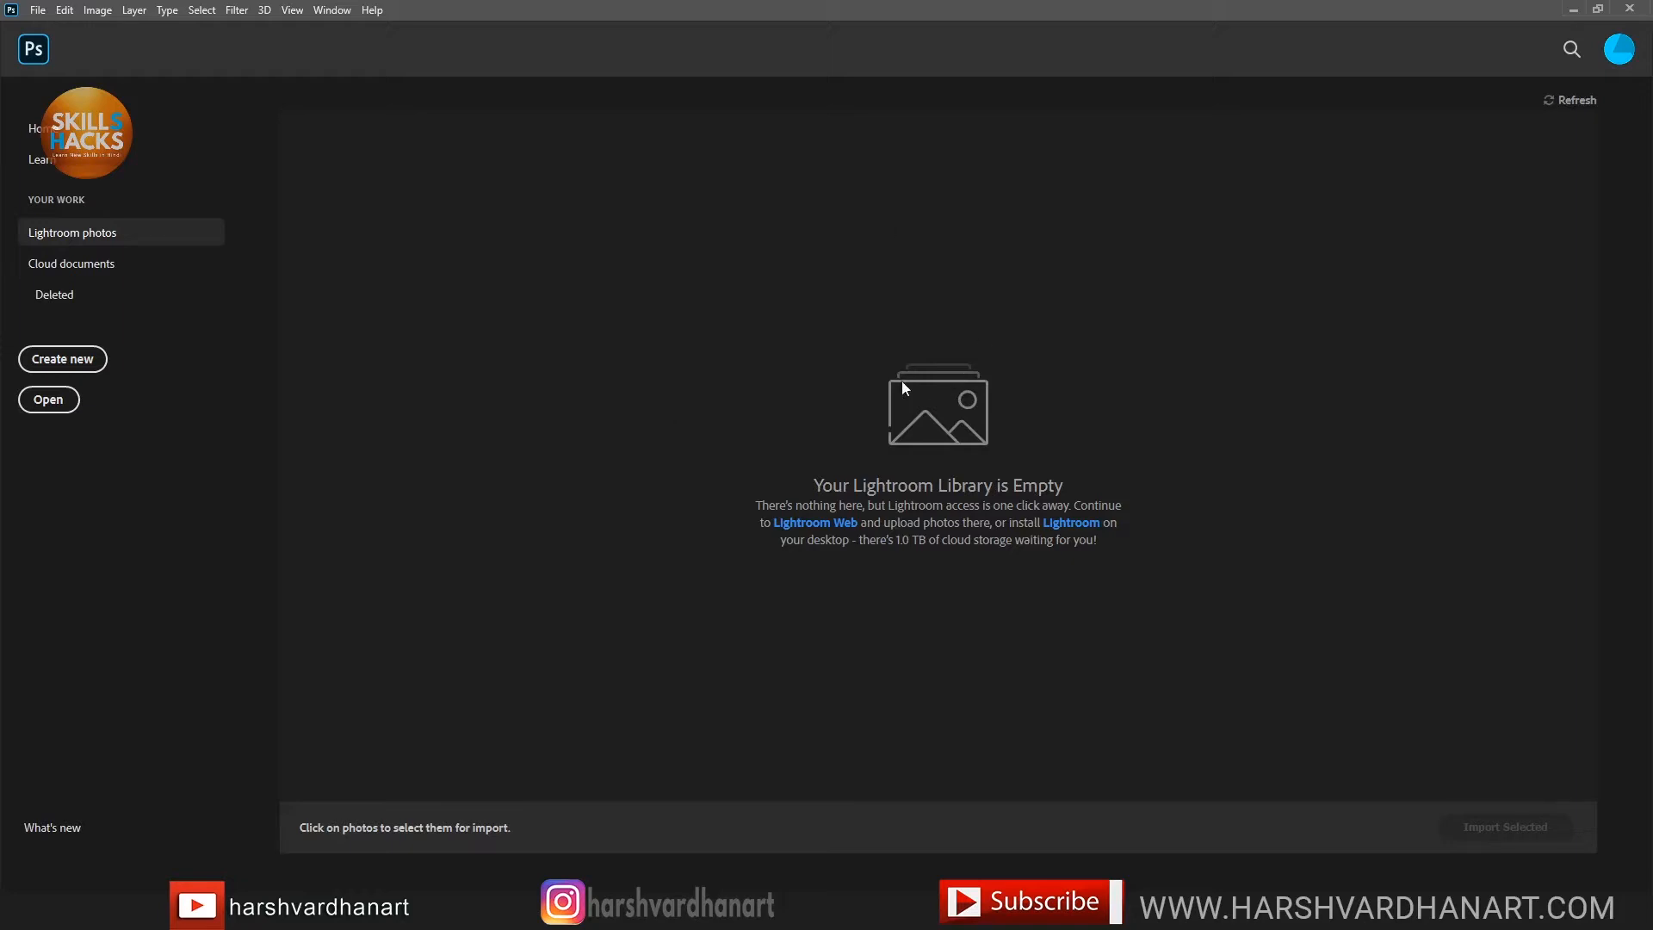
pyautogui.click(86, 273)
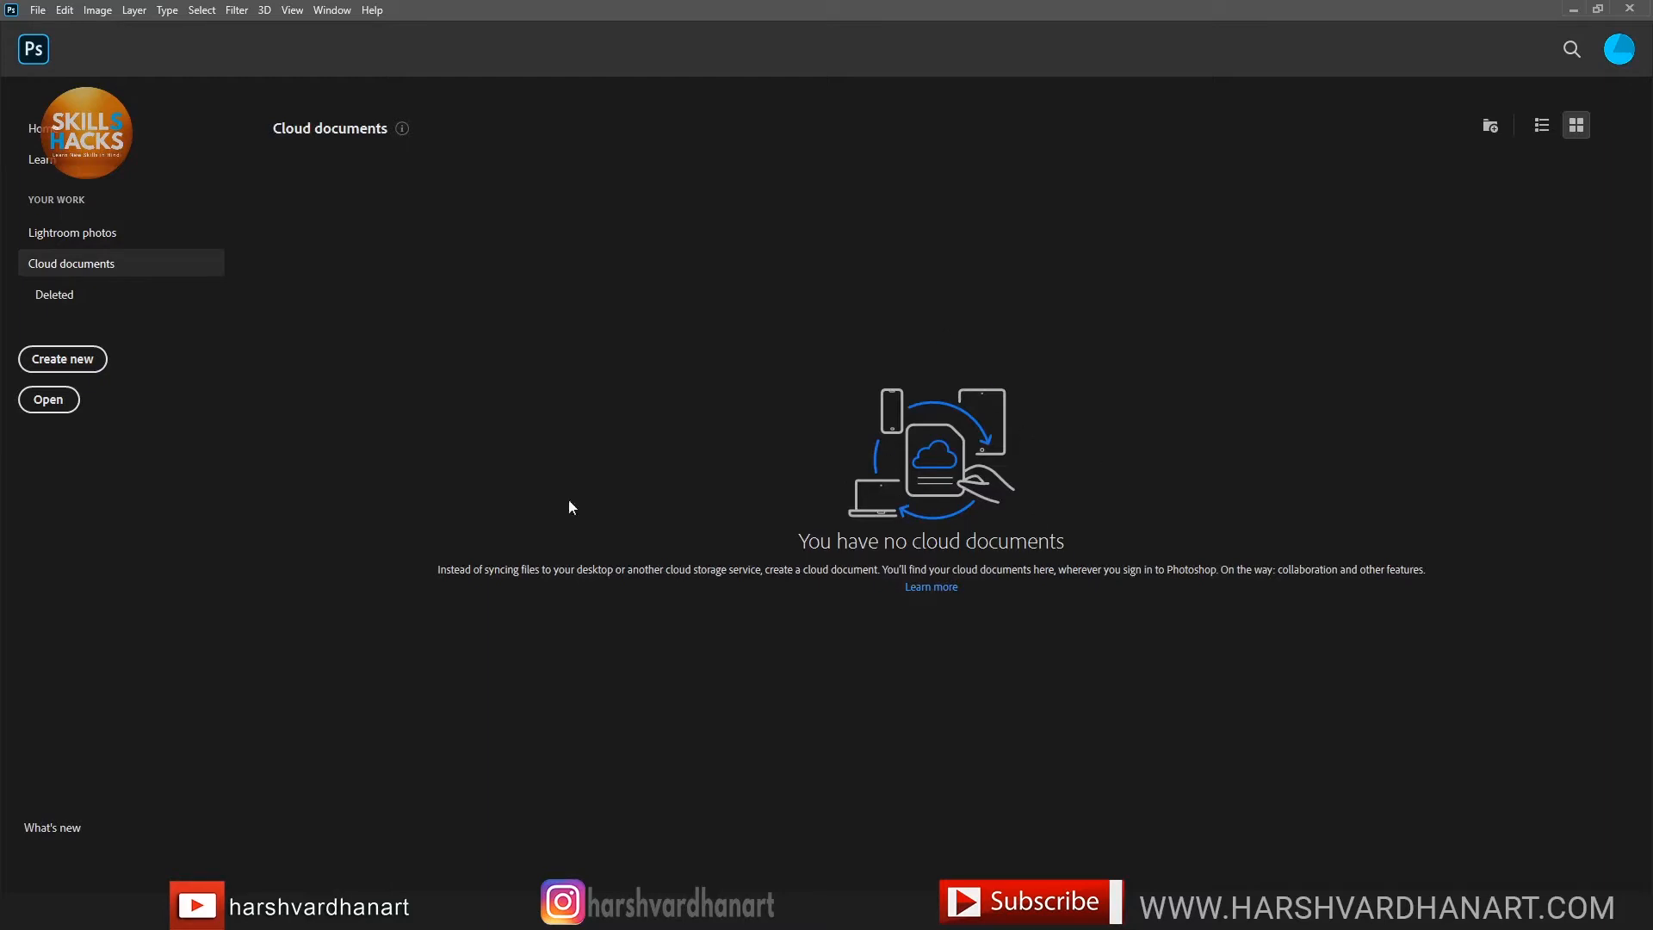
pyautogui.click(62, 301)
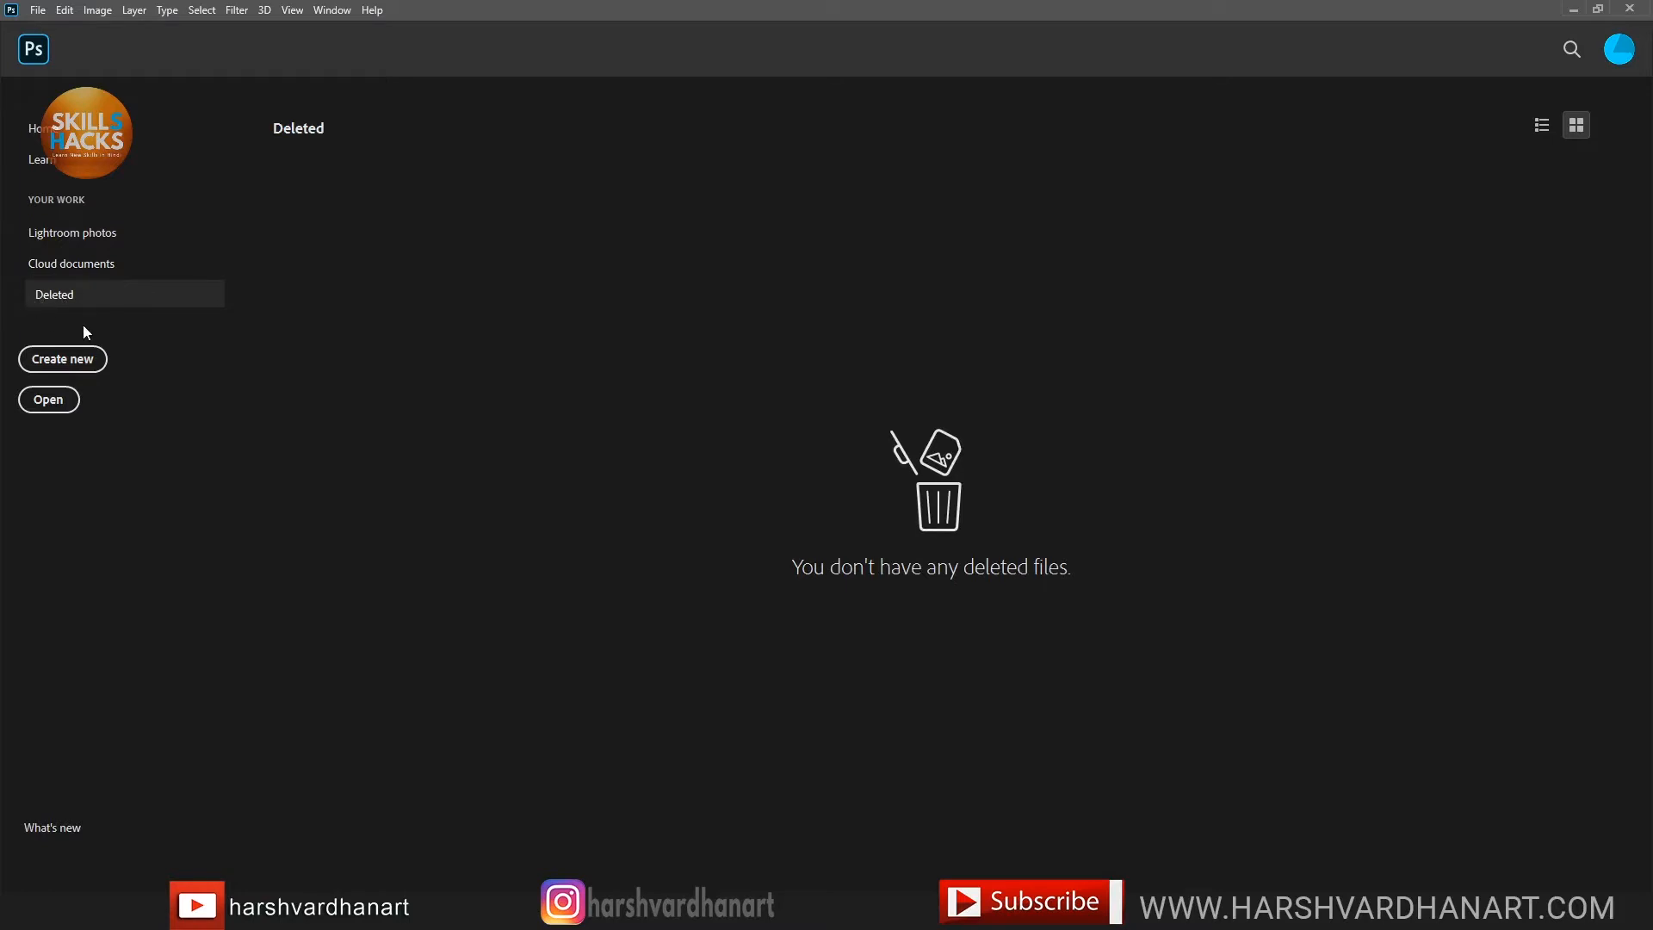
# Open the recent image "Beautiful Girl Next Door outdoor Portrait-Deep Cyan Look 2.jpg" from the home screen
pyautogui.click(76, 365)
pyautogui.click(62, 410)
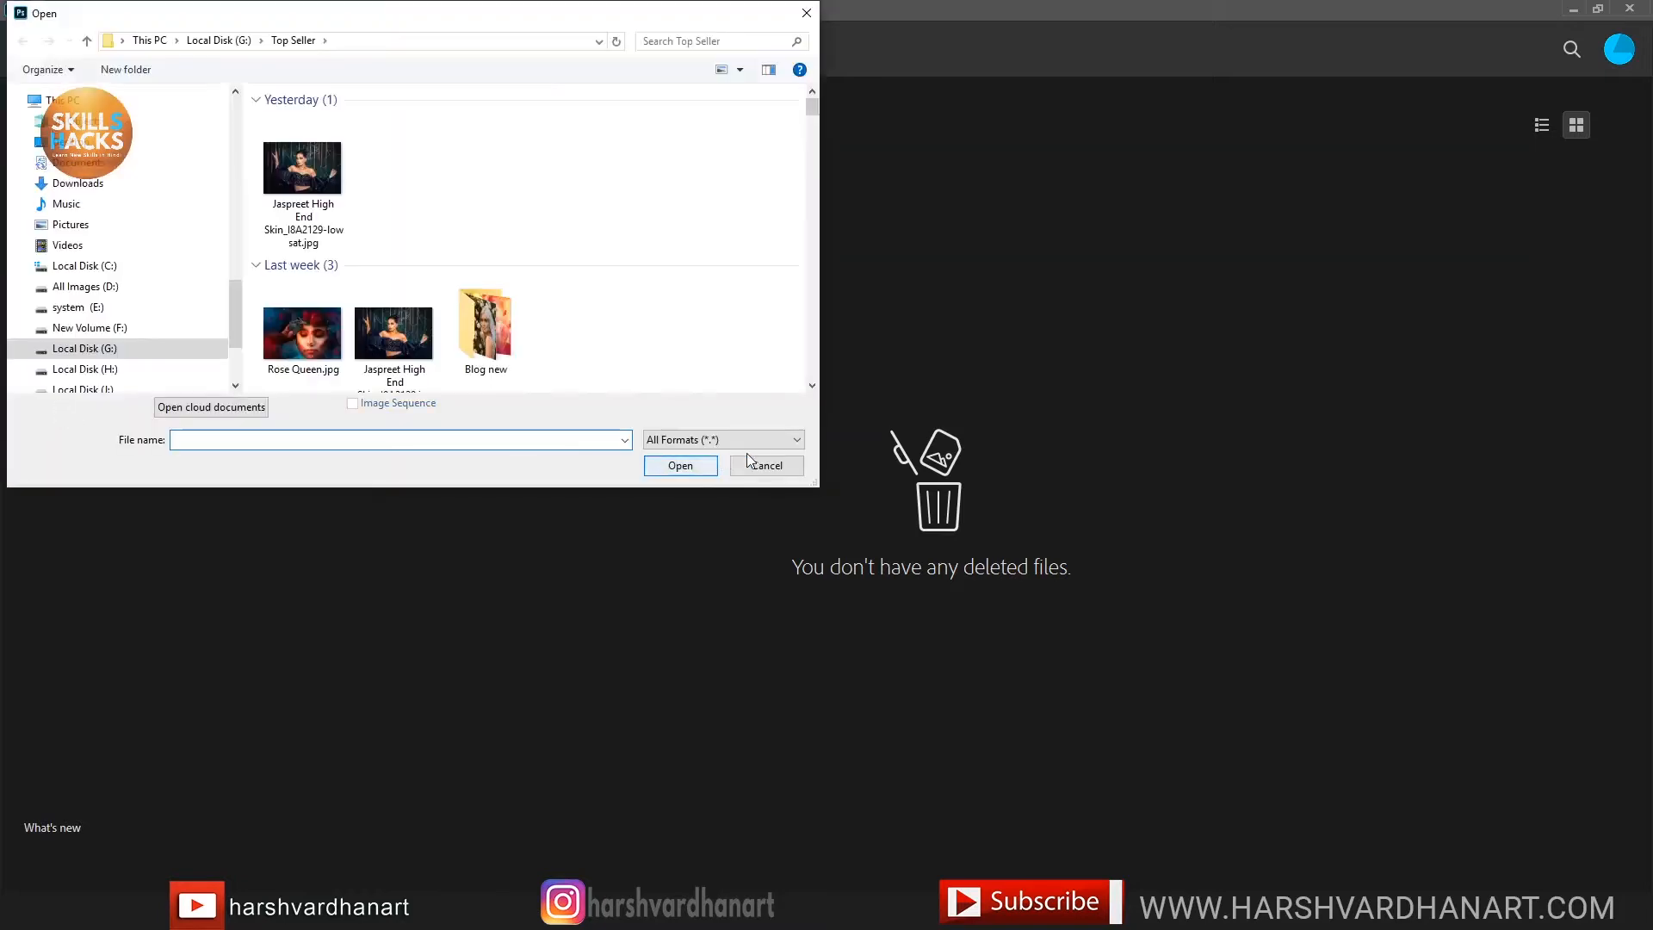
pyautogui.click(754, 457)
pyautogui.click(155, 128)
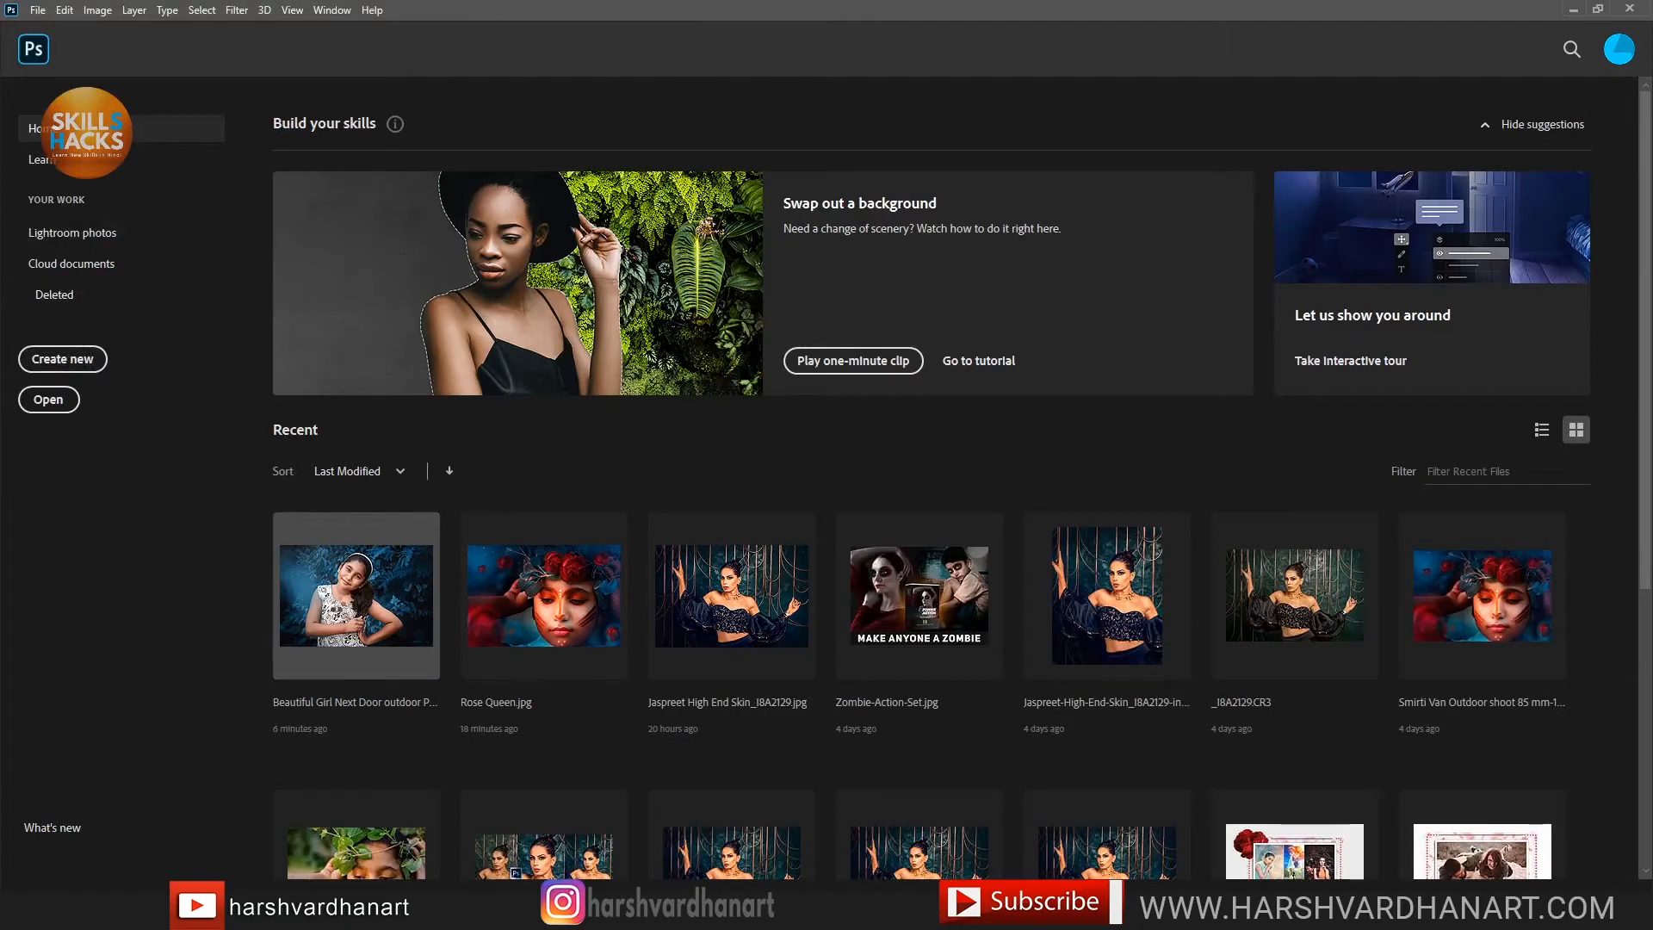
pyautogui.click(357, 596)
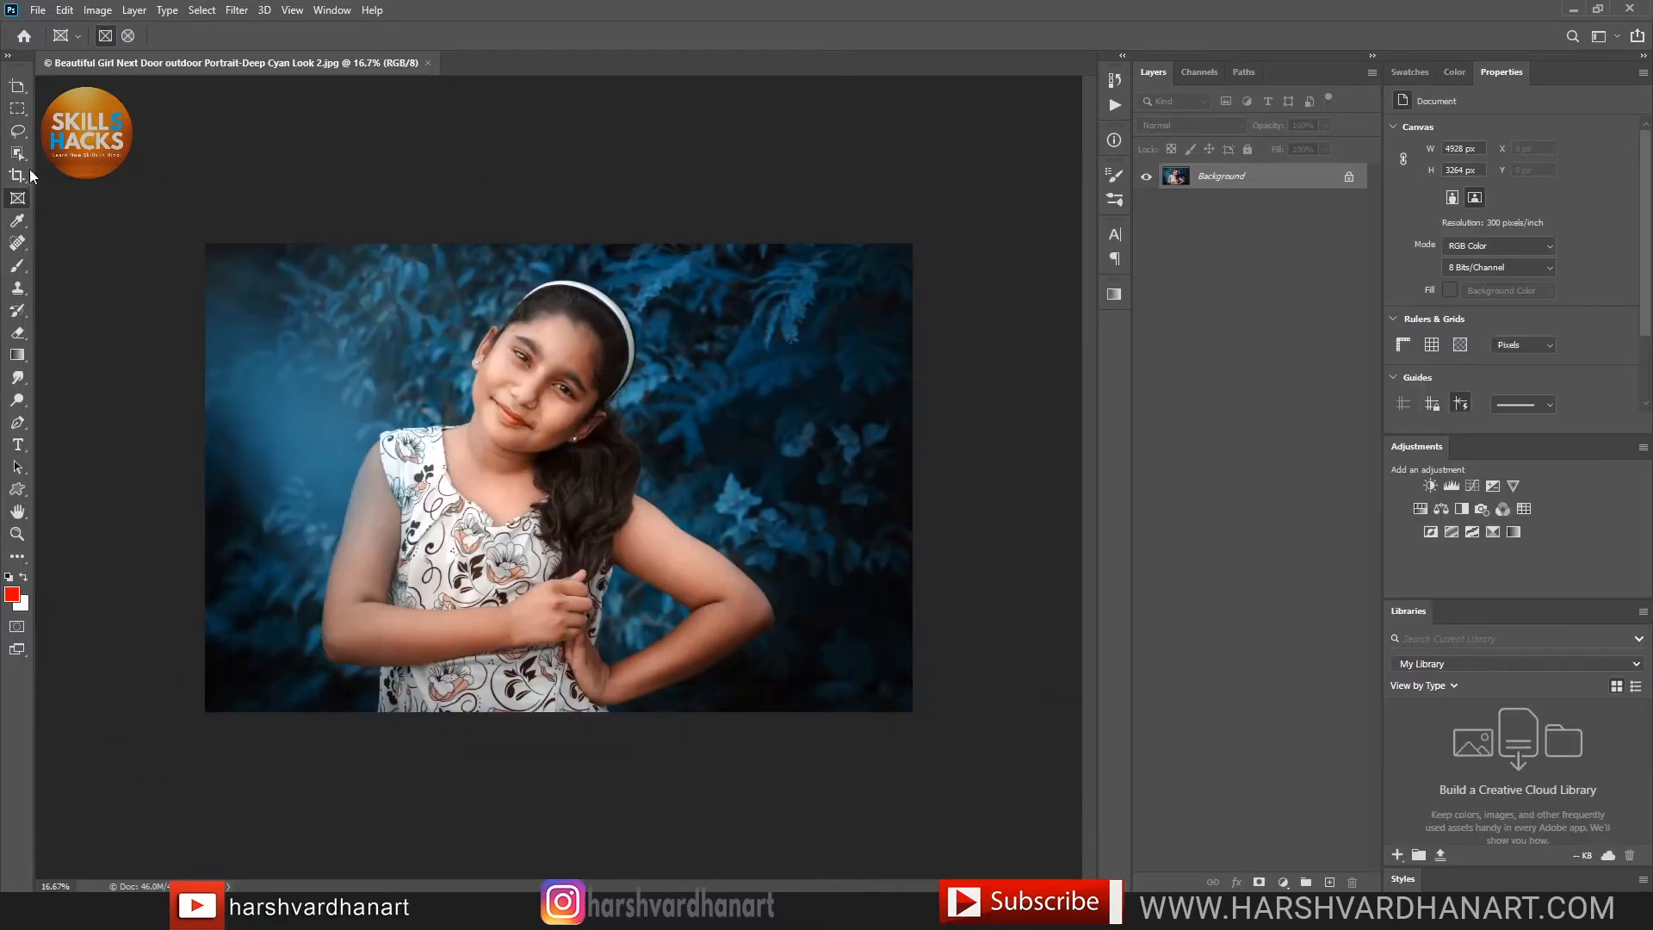
# Activate the Object Selection Tool from the selection tool group
pyautogui.click(18, 154)
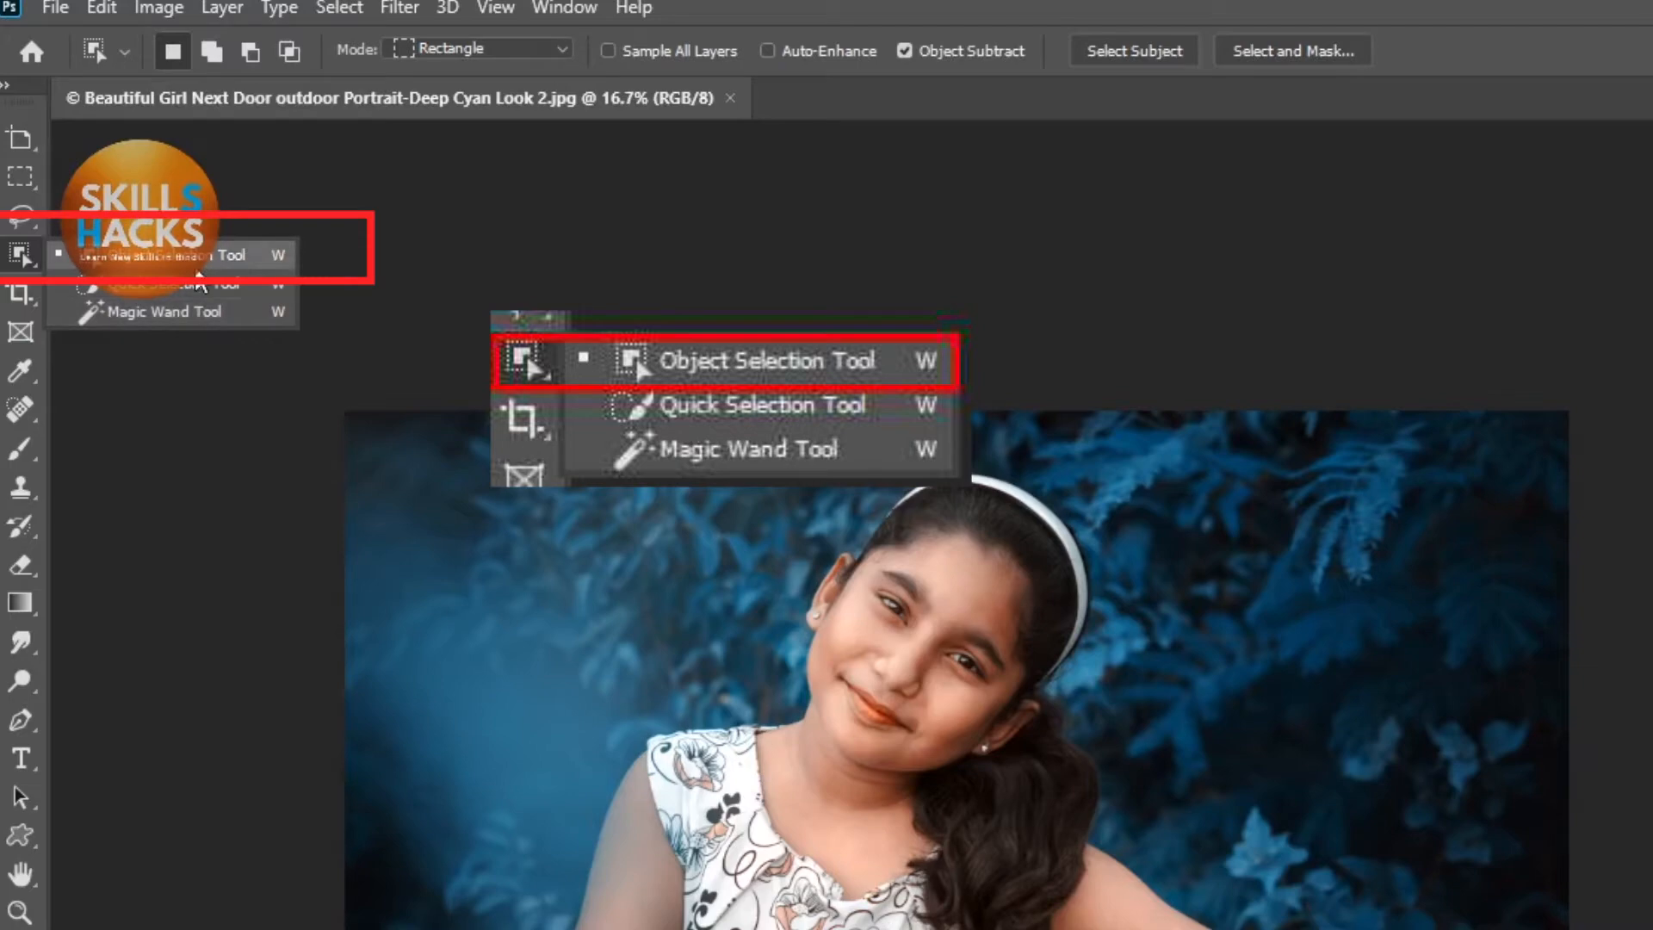
pyautogui.click(161, 269)
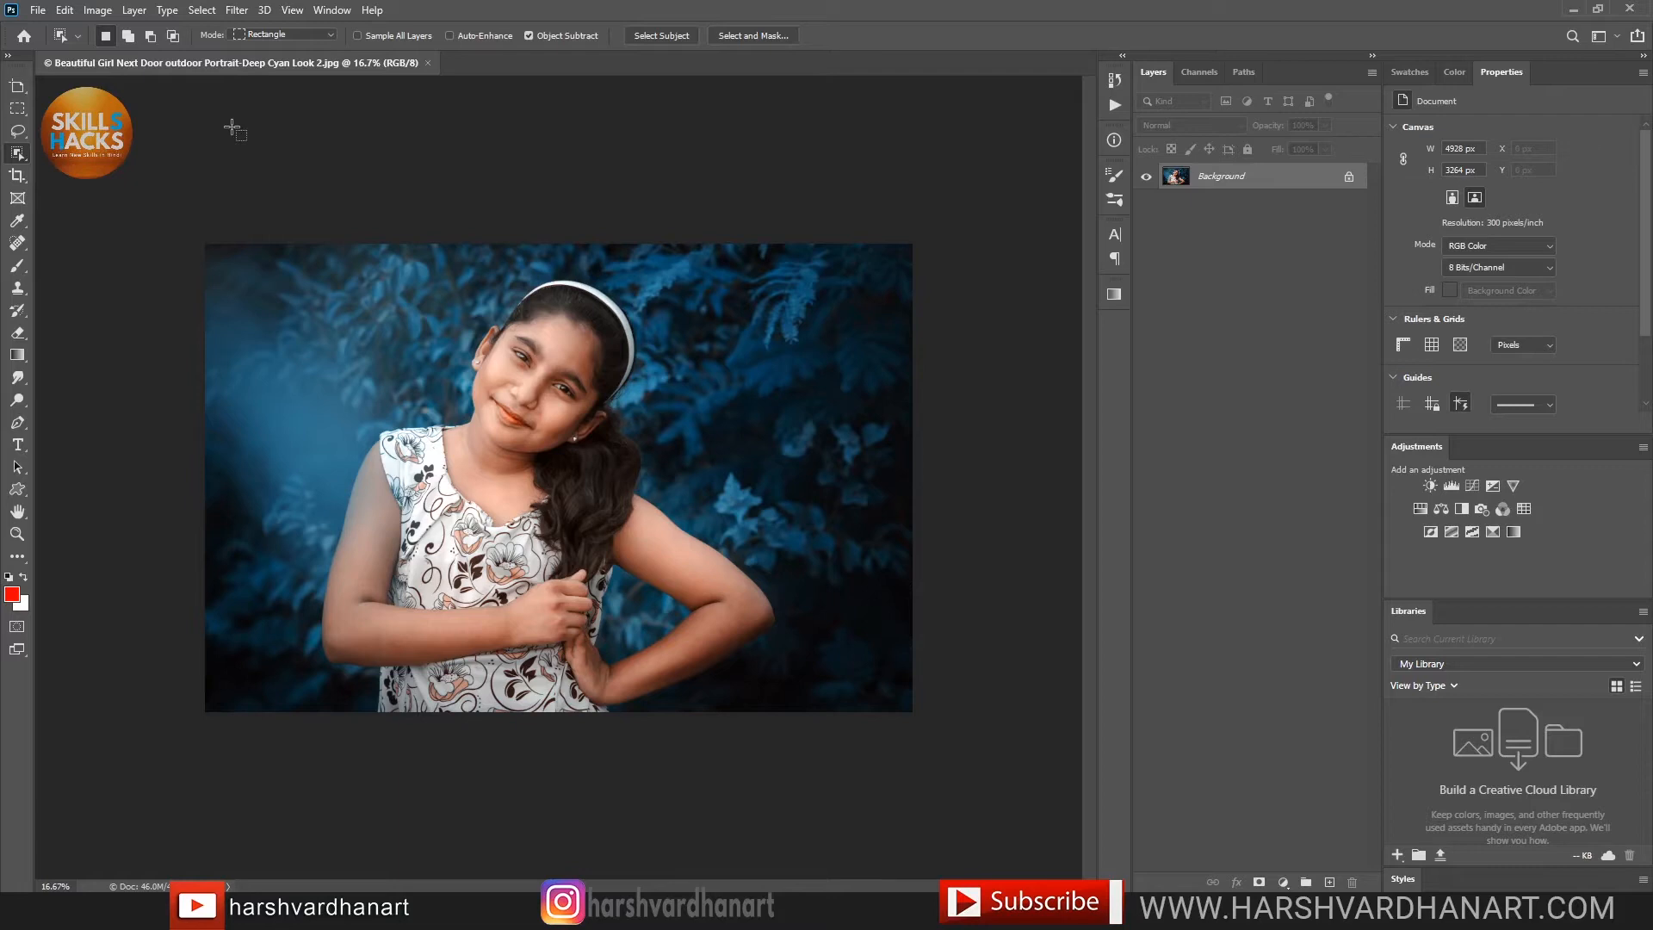
# Try an automatic Subject selection of the girl, and clear the selection
pyautogui.click(202, 9)
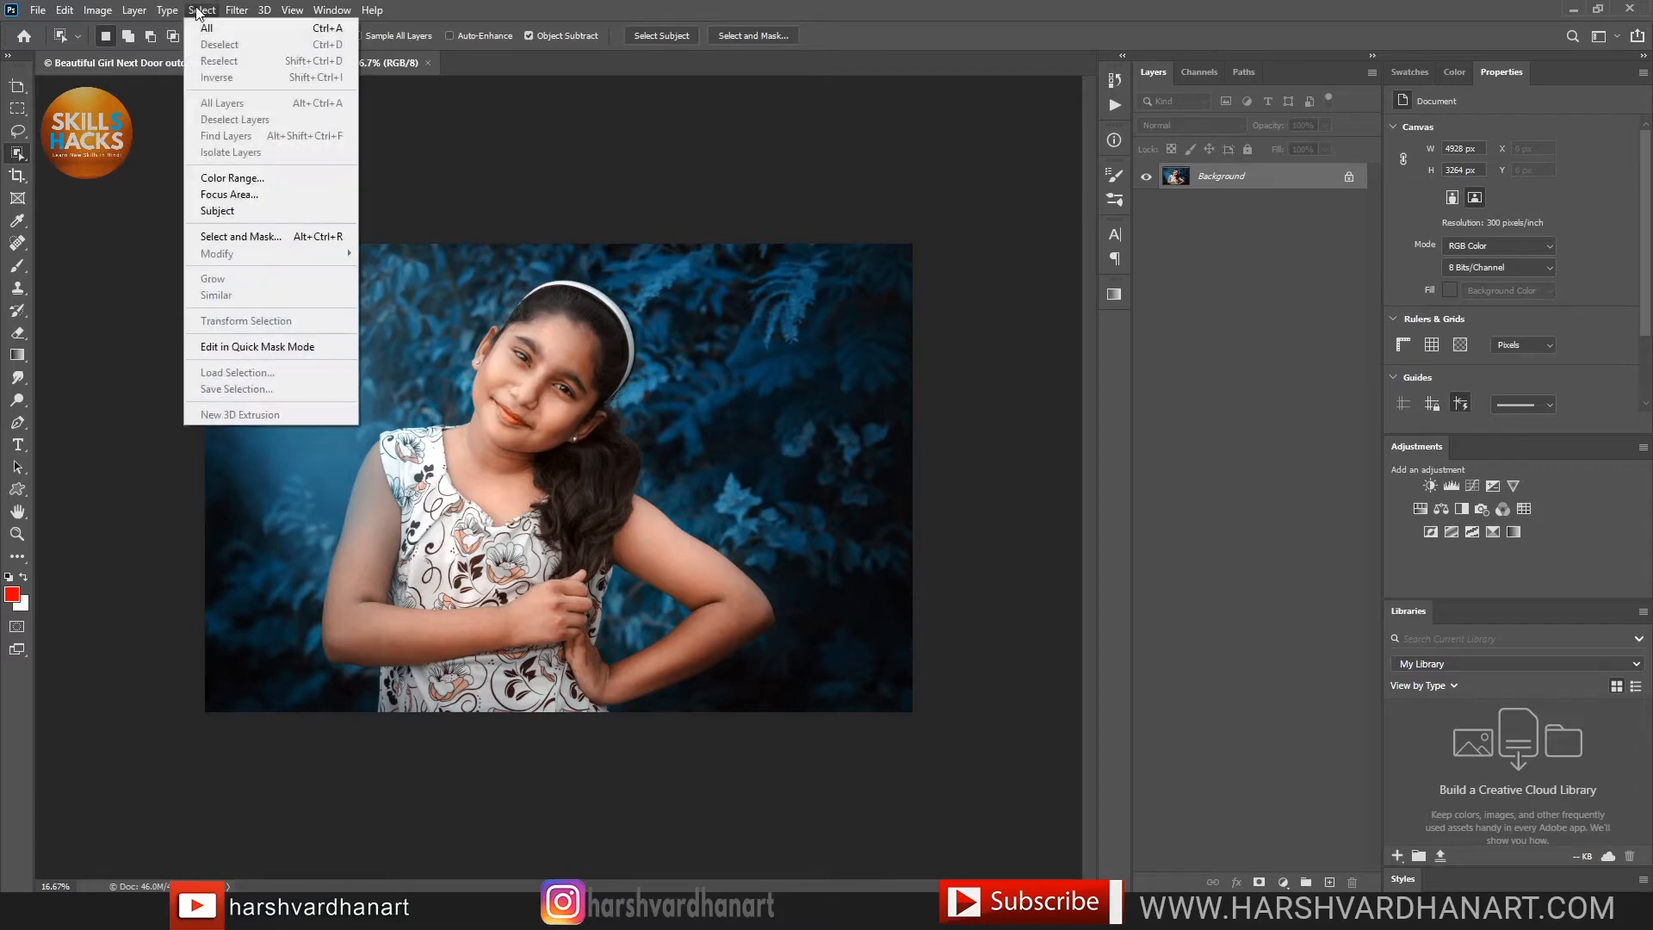
pyautogui.click(247, 216)
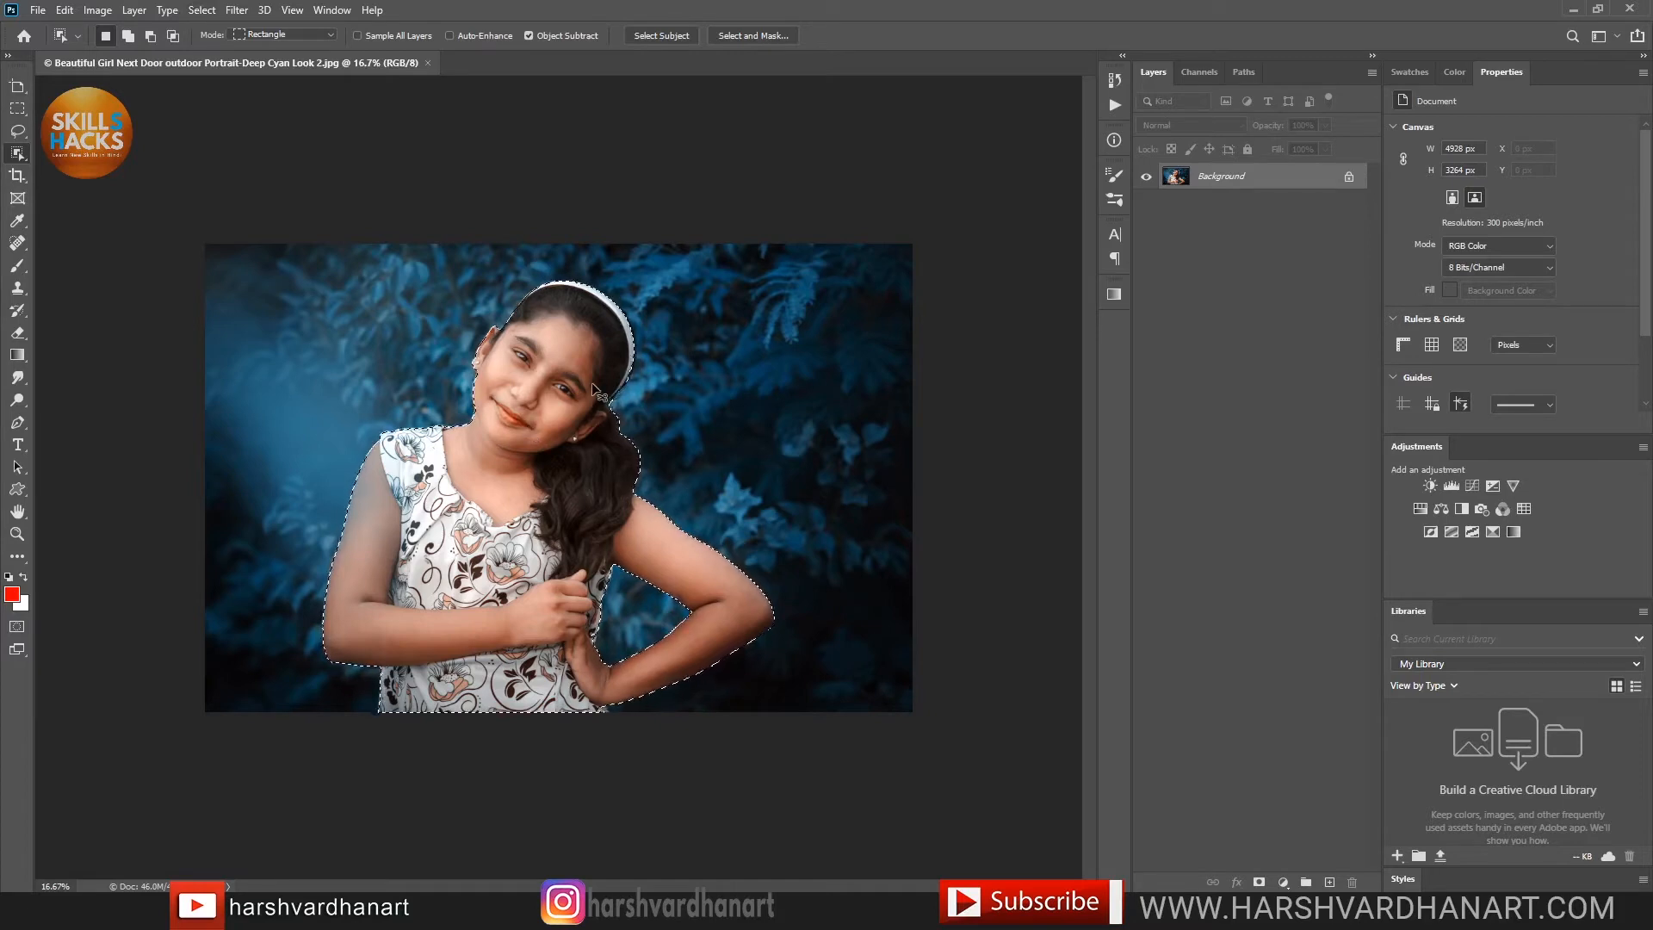
pyautogui.hotkey('ctrl', 'd')
# Try the Object Selection Tool's Rectangle mode on the girl, and subtract the background gap between her bent arm and body
pyautogui.click(282, 38)
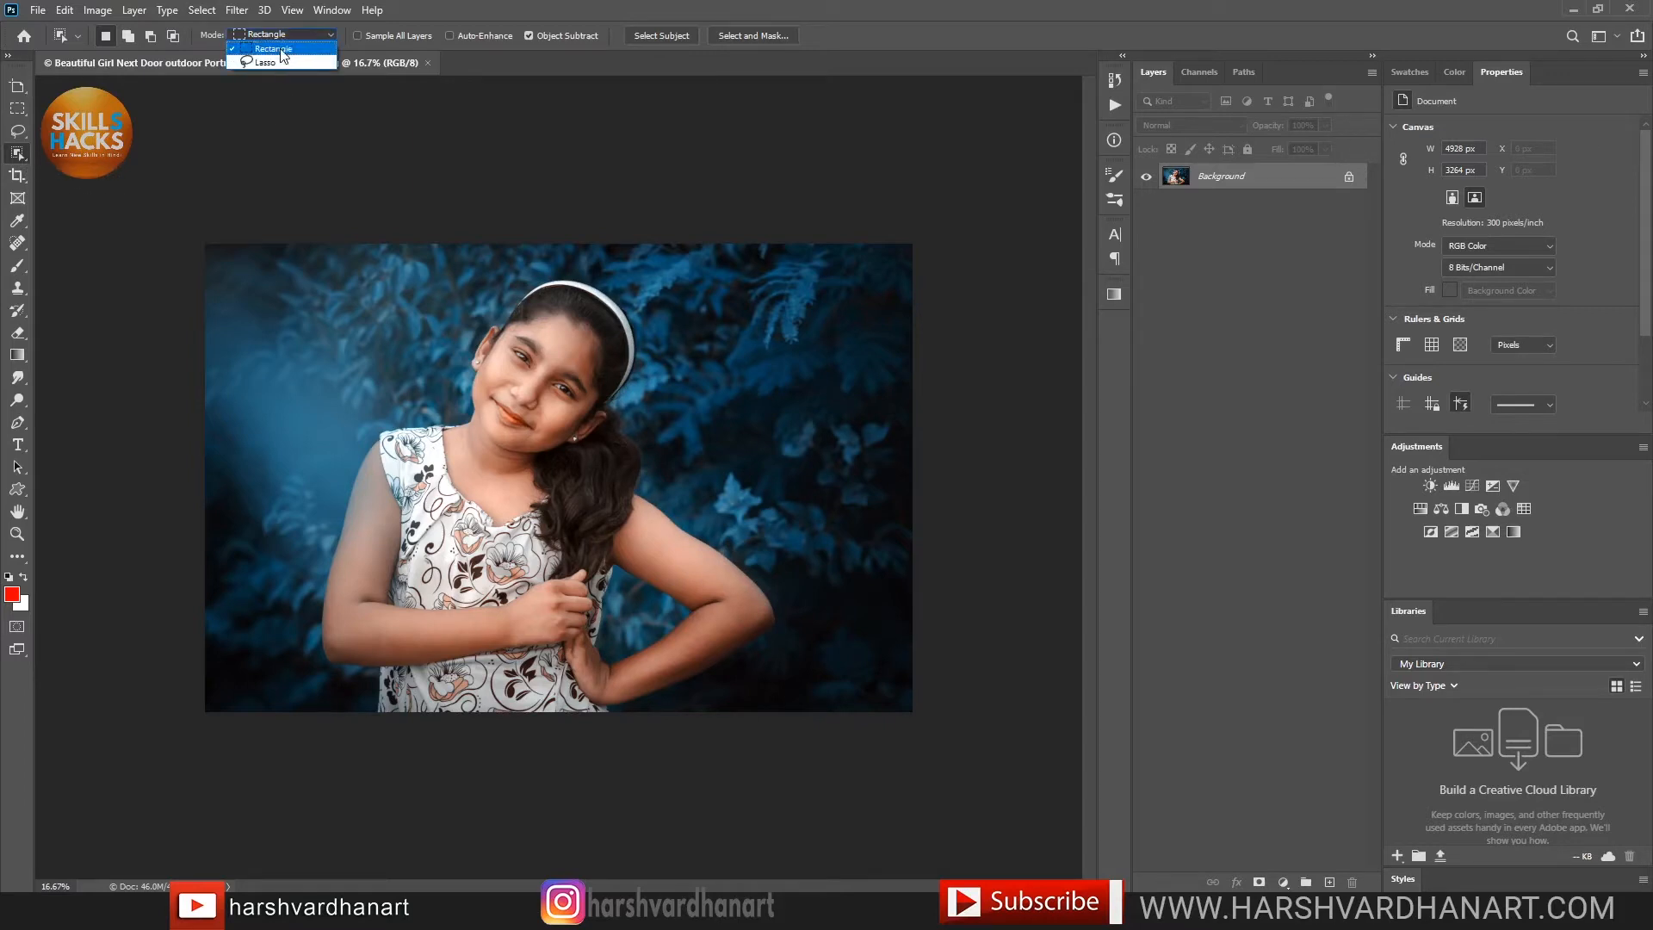
pyautogui.click(281, 50)
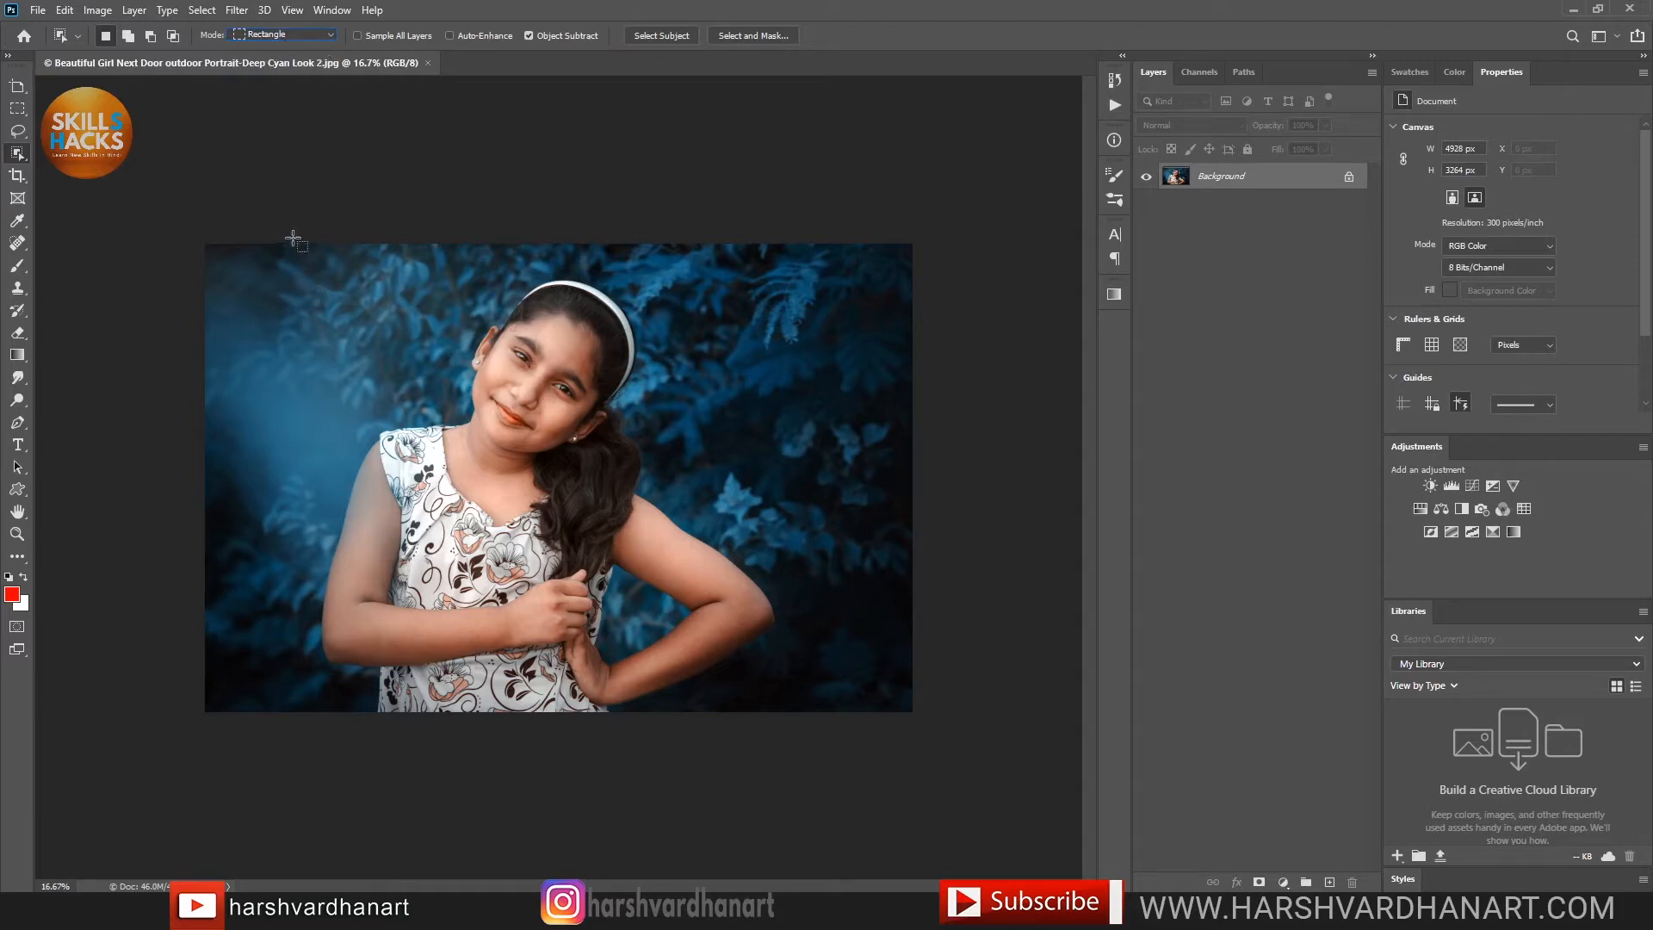
pyautogui.moveTo(291, 236); pyautogui.dragTo(788, 669)
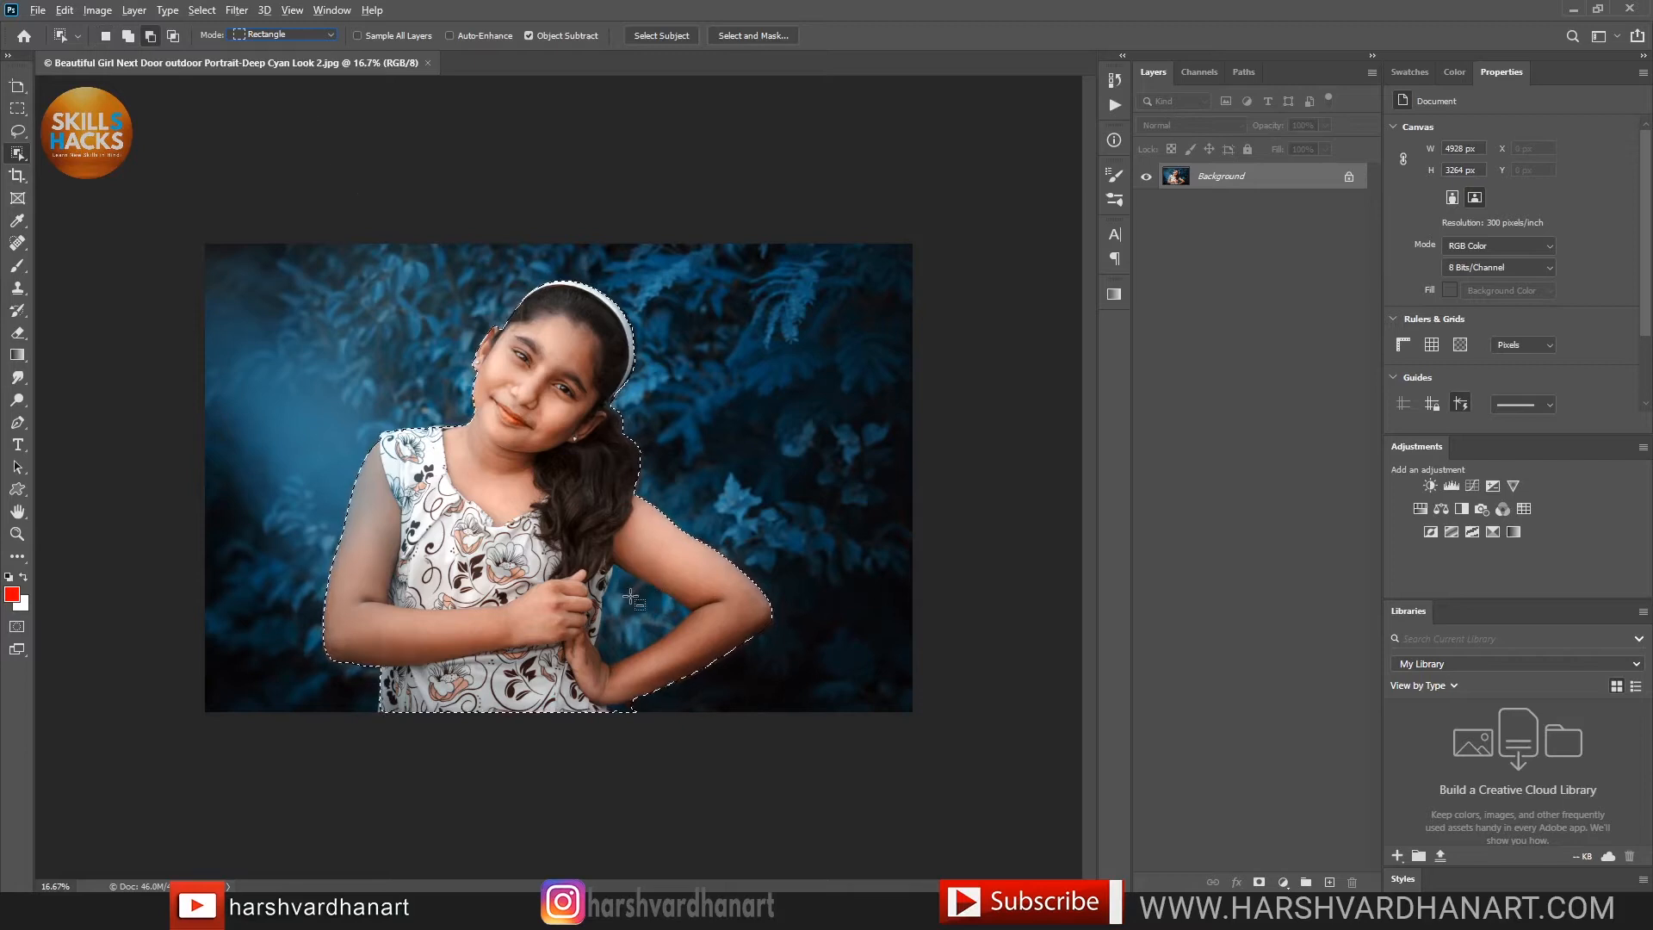
pyautogui.moveTo(626, 601); pyautogui.dragTo(689, 659)
pyautogui.moveTo(594, 565); pyautogui.dragTo(652, 683)
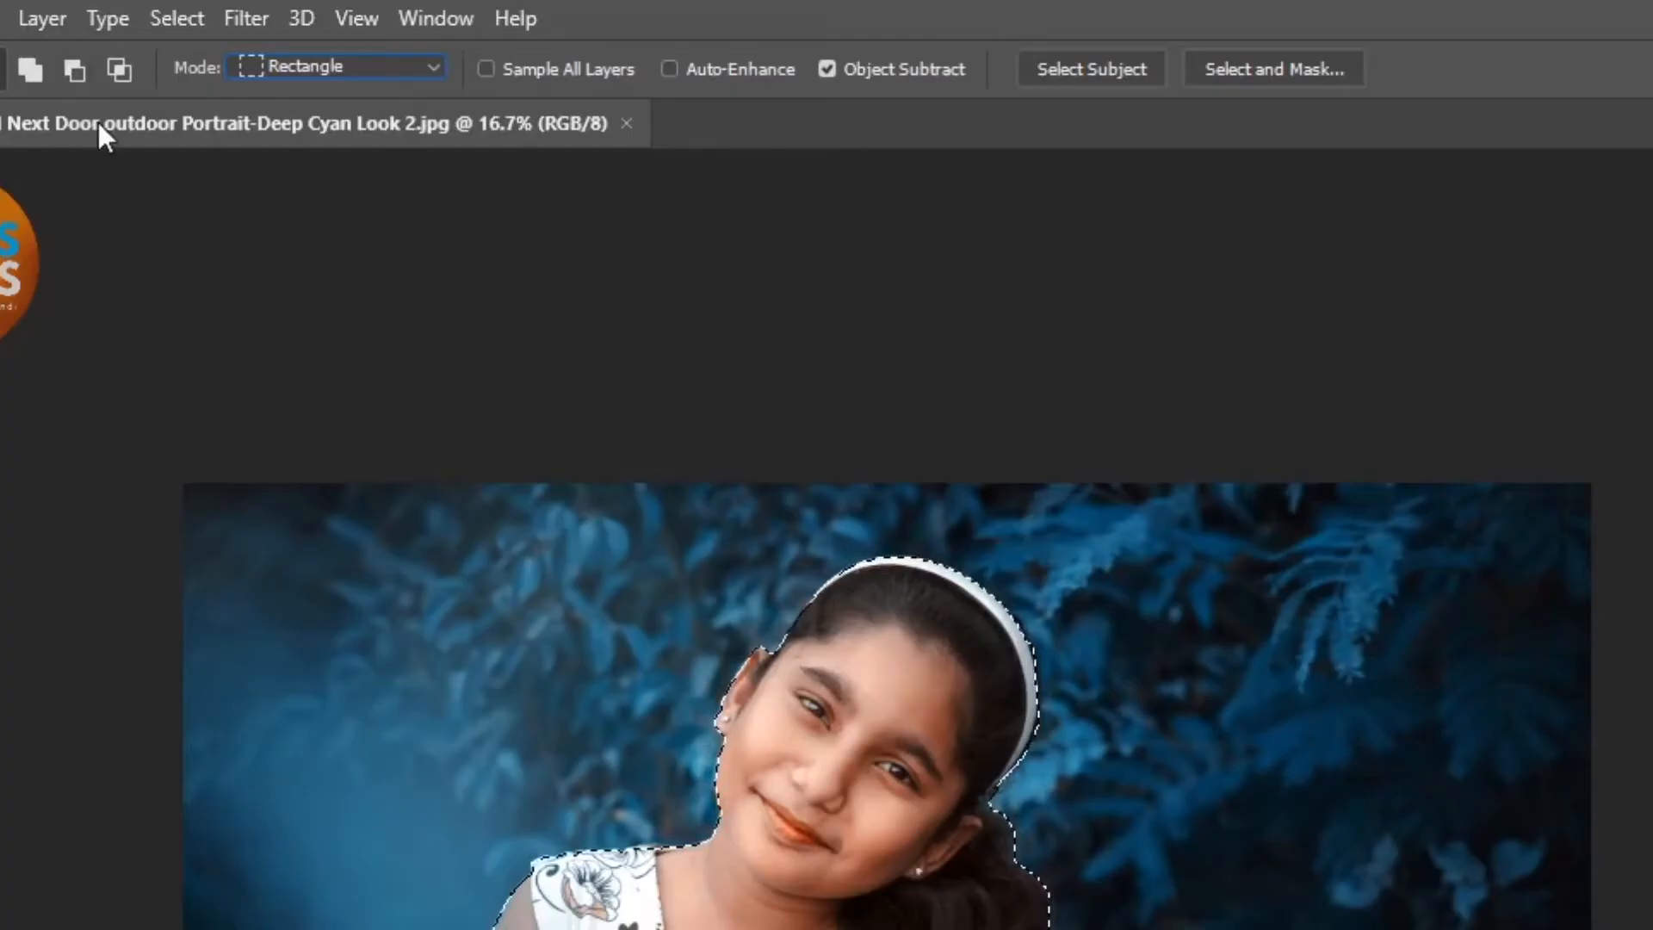
# Set the Object Selection mode to Lasso, try freehand selection and subtraction on the girl, and clear the selection
pyautogui.click(336, 66)
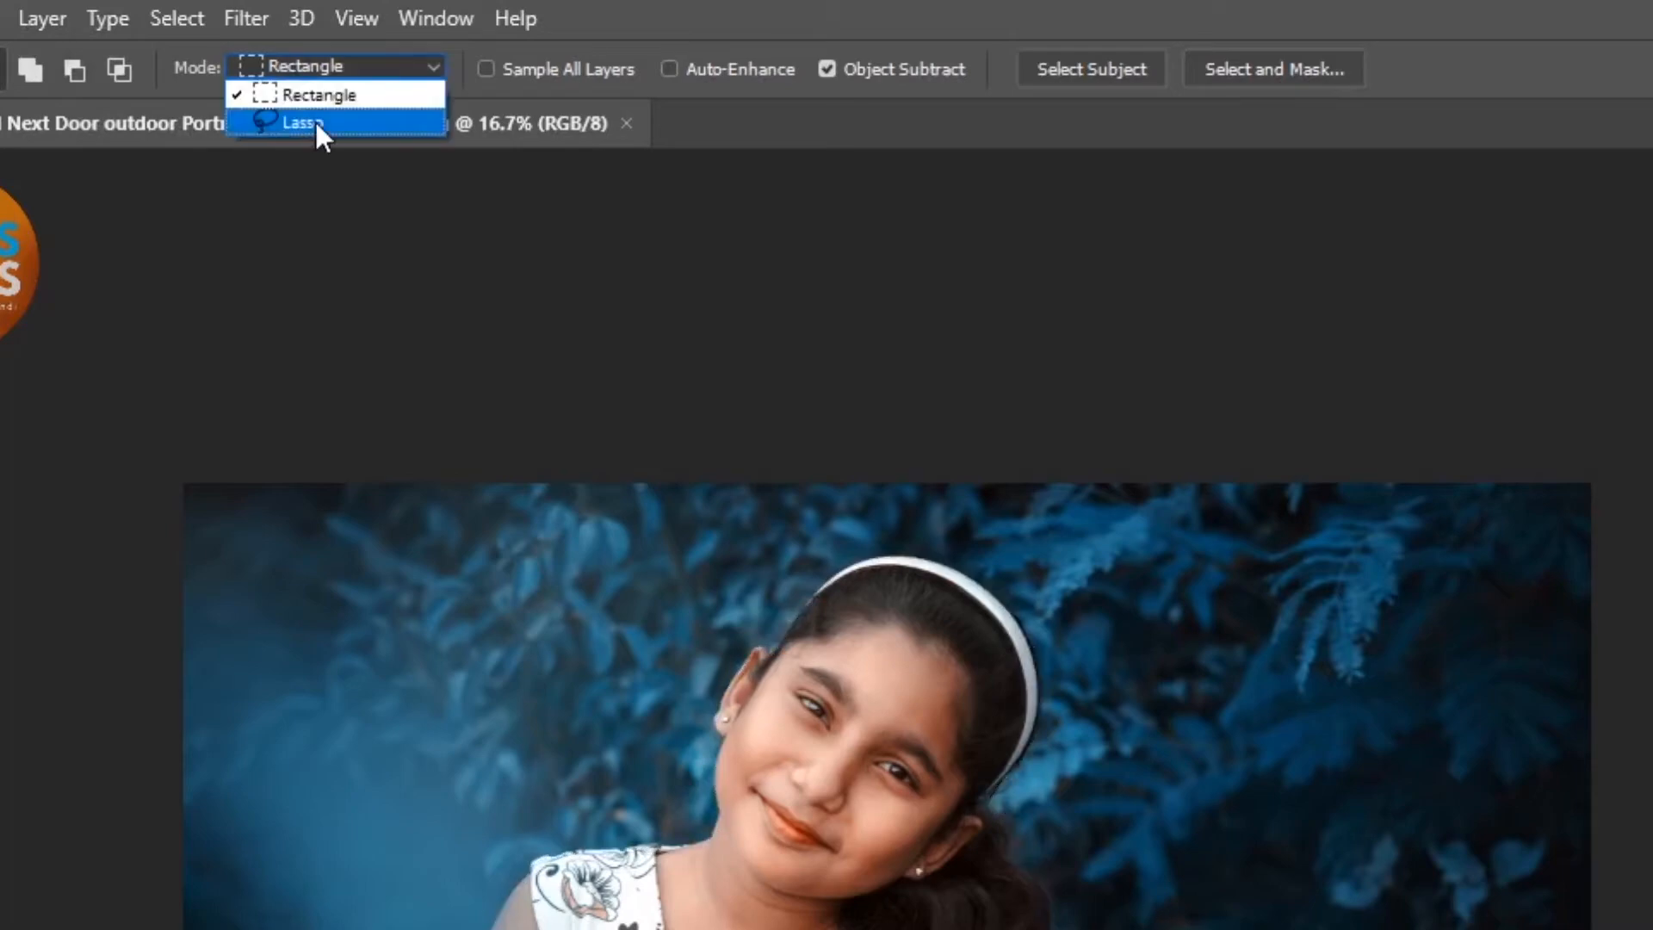
pyautogui.click(314, 119)
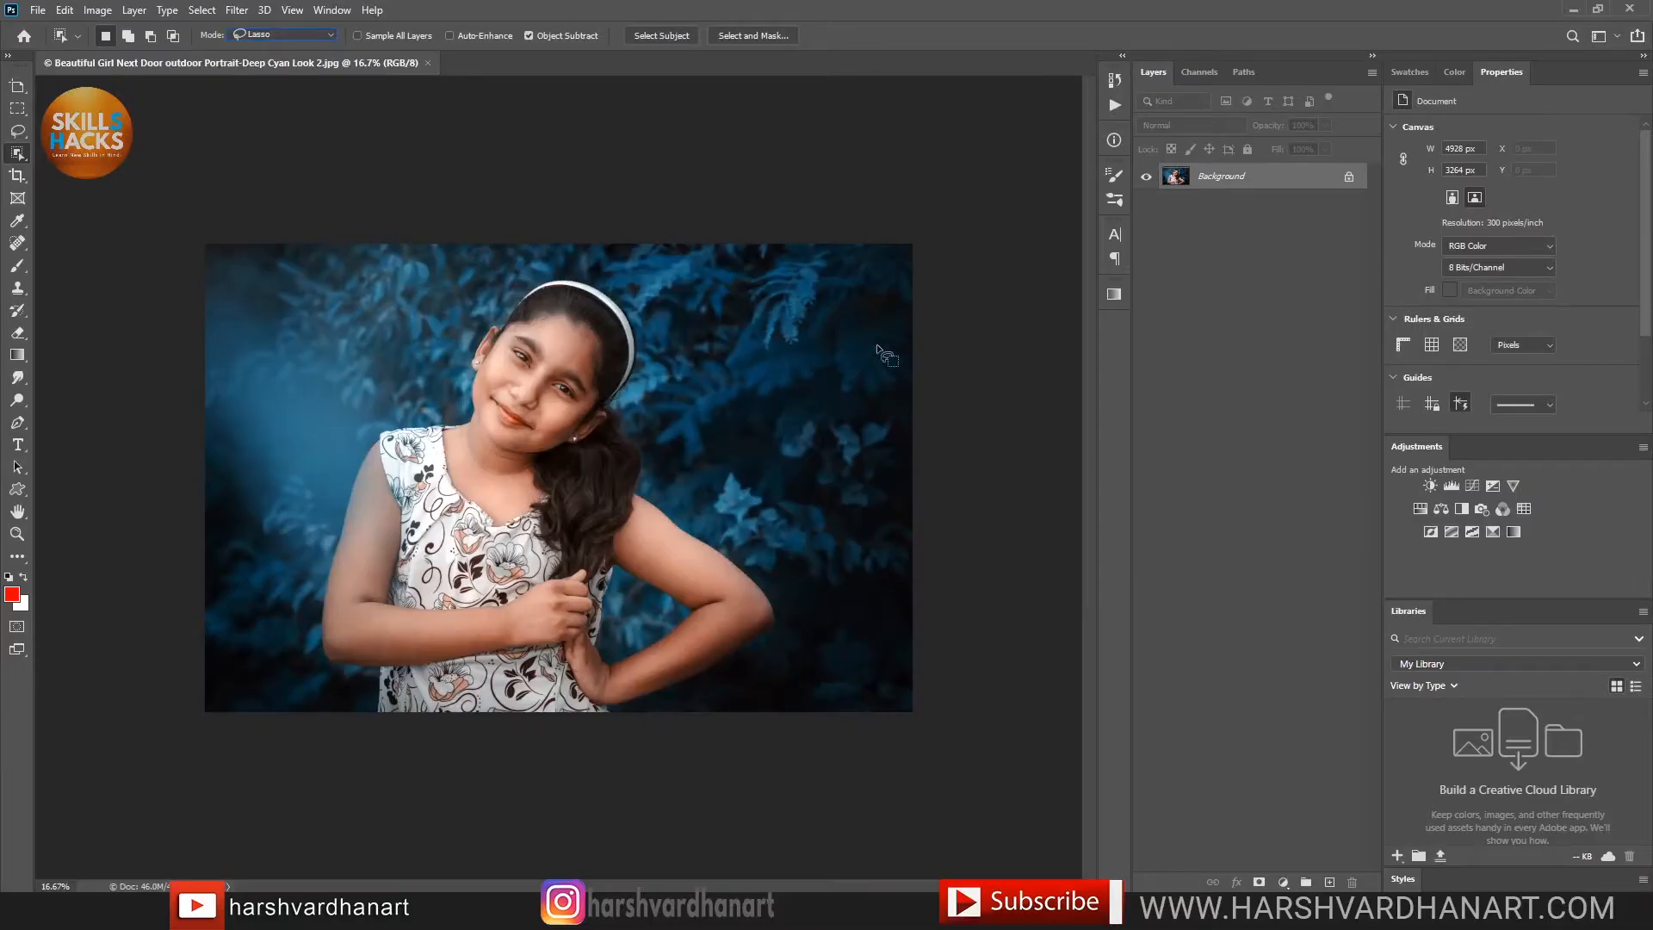
pyautogui.moveTo(754, 256)
pyautogui.mouseDown()
pyautogui.moveTo(814, 369)
pyautogui.moveTo(769, 251)
pyautogui.mouseUp()
pyautogui.moveTo(568, 446)
pyautogui.mouseDown()
pyautogui.moveTo(474, 469)
pyautogui.moveTo(417, 375)
pyautogui.moveTo(445, 302)
pyautogui.moveTo(580, 296)
pyautogui.moveTo(621, 410)
pyautogui.moveTo(651, 396)
pyautogui.mouseUp()
pyautogui.moveTo(645, 636)
pyautogui.mouseDown()
pyautogui.moveTo(578, 629)
pyautogui.moveTo(582, 705)
pyautogui.moveTo(653, 719)
pyautogui.moveTo(758, 689)
pyautogui.moveTo(790, 644)
pyautogui.moveTo(798, 600)
pyautogui.moveTo(738, 498)
pyautogui.moveTo(660, 485)
pyautogui.mouseUp()
pyautogui.hotkey('ctrl', 'd')
pyautogui.click(195, 11)
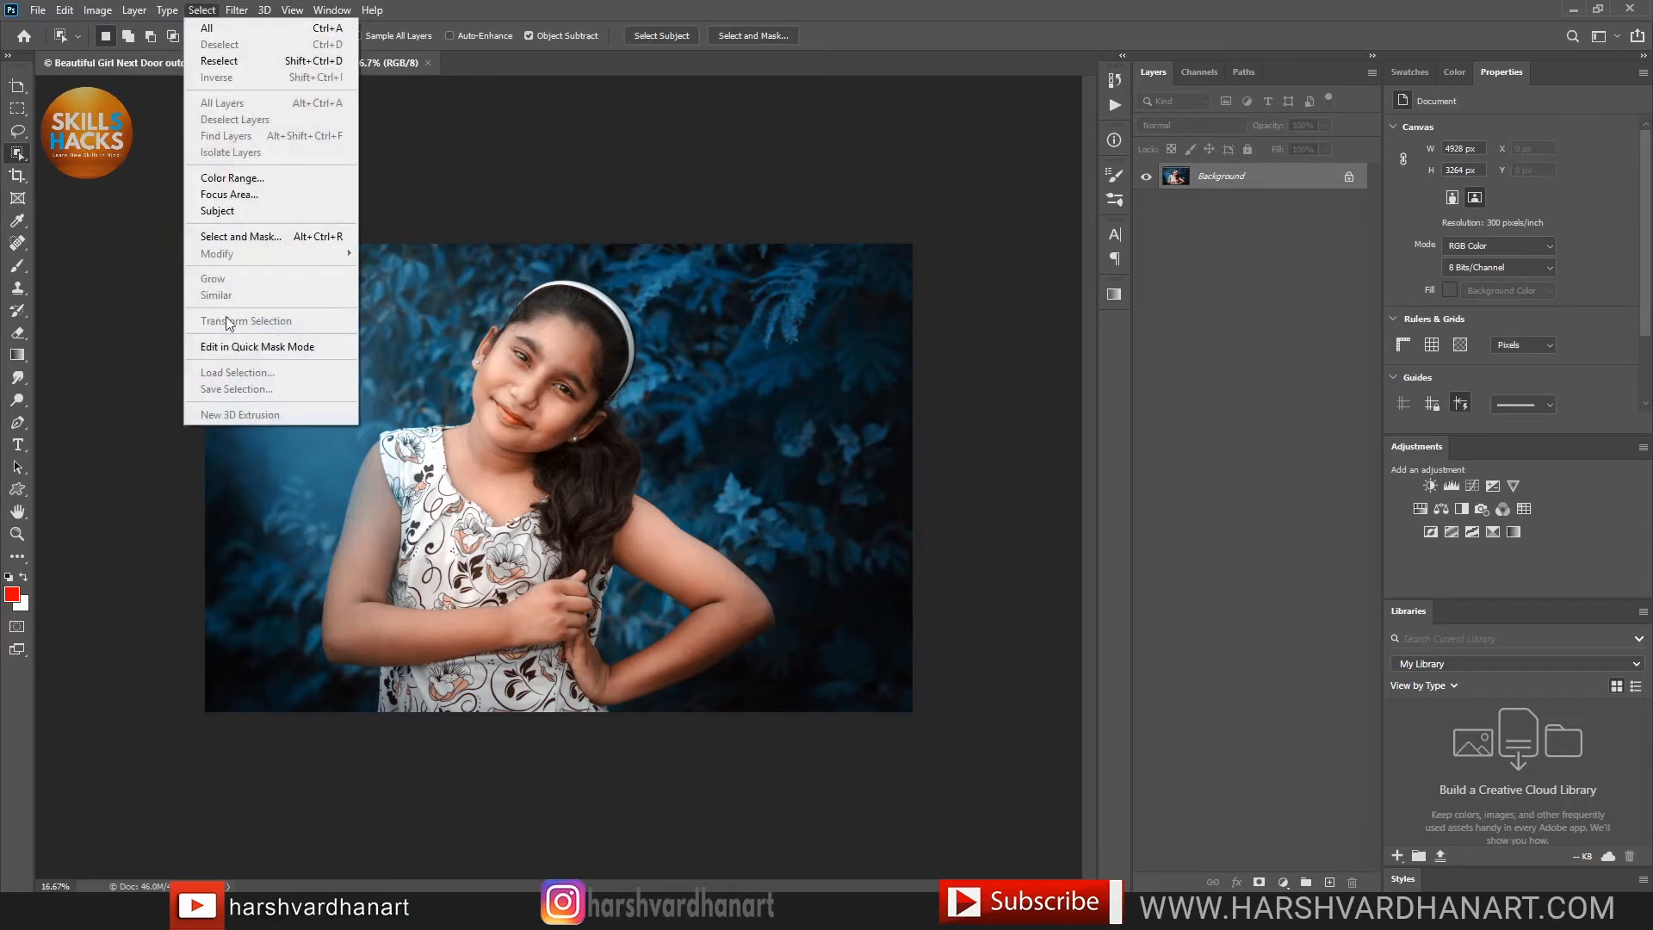
pyautogui.click(377, 465)
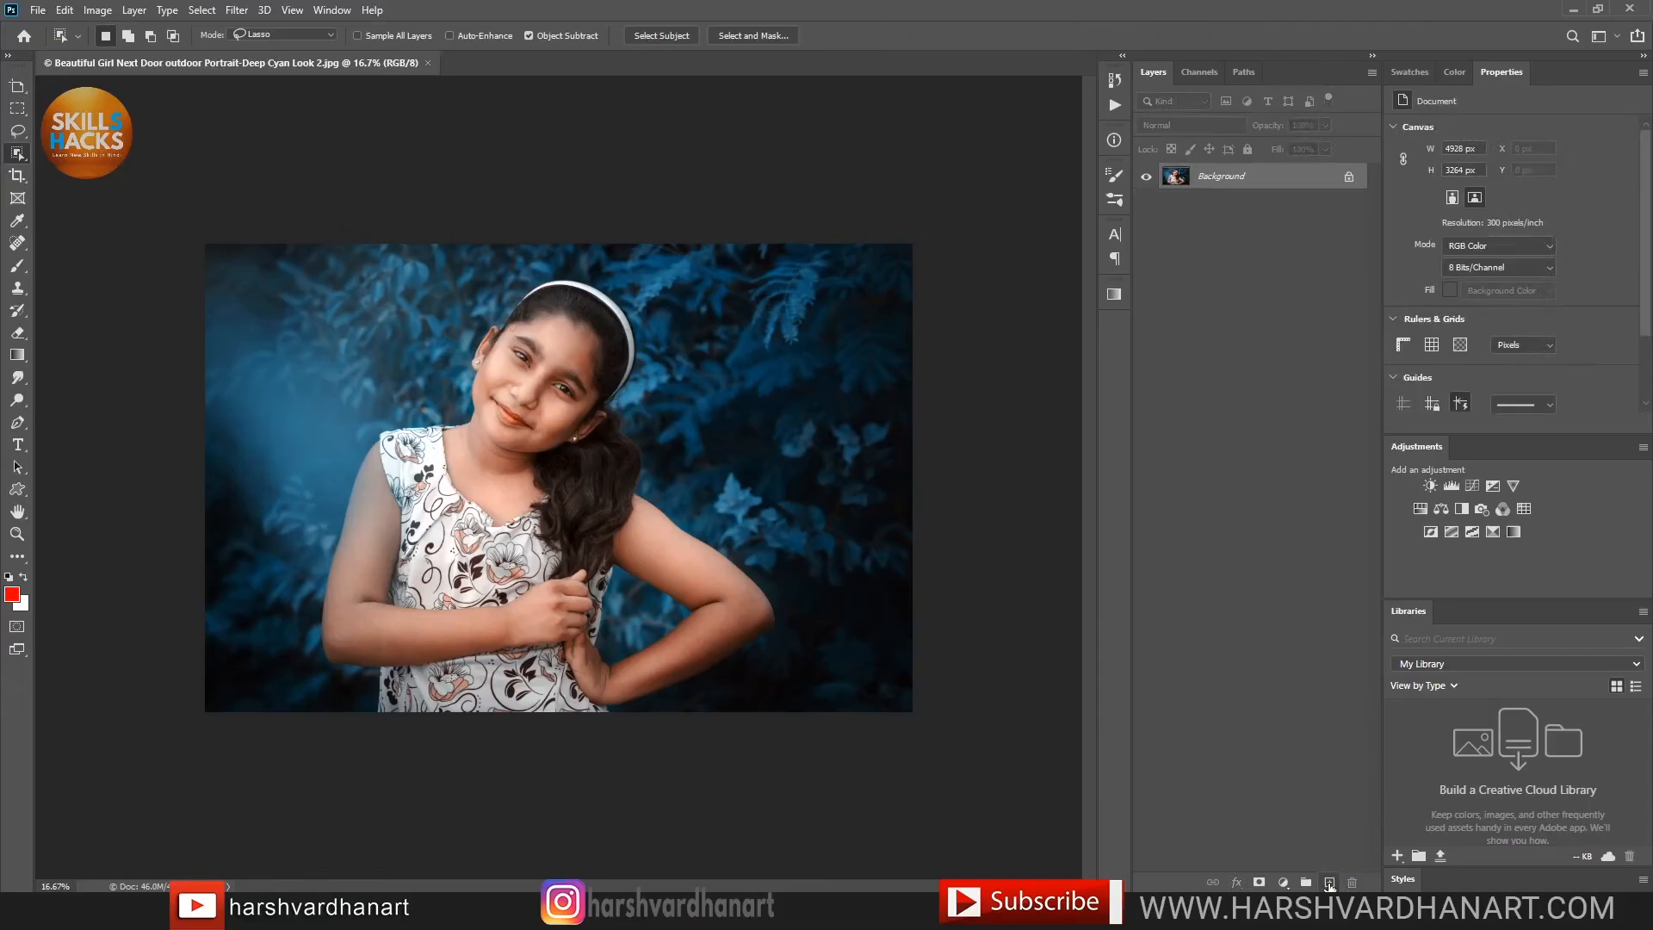
# Add a blank layer above the Background and start a Gradient fill layer on it
pyautogui.click(1345, 829)
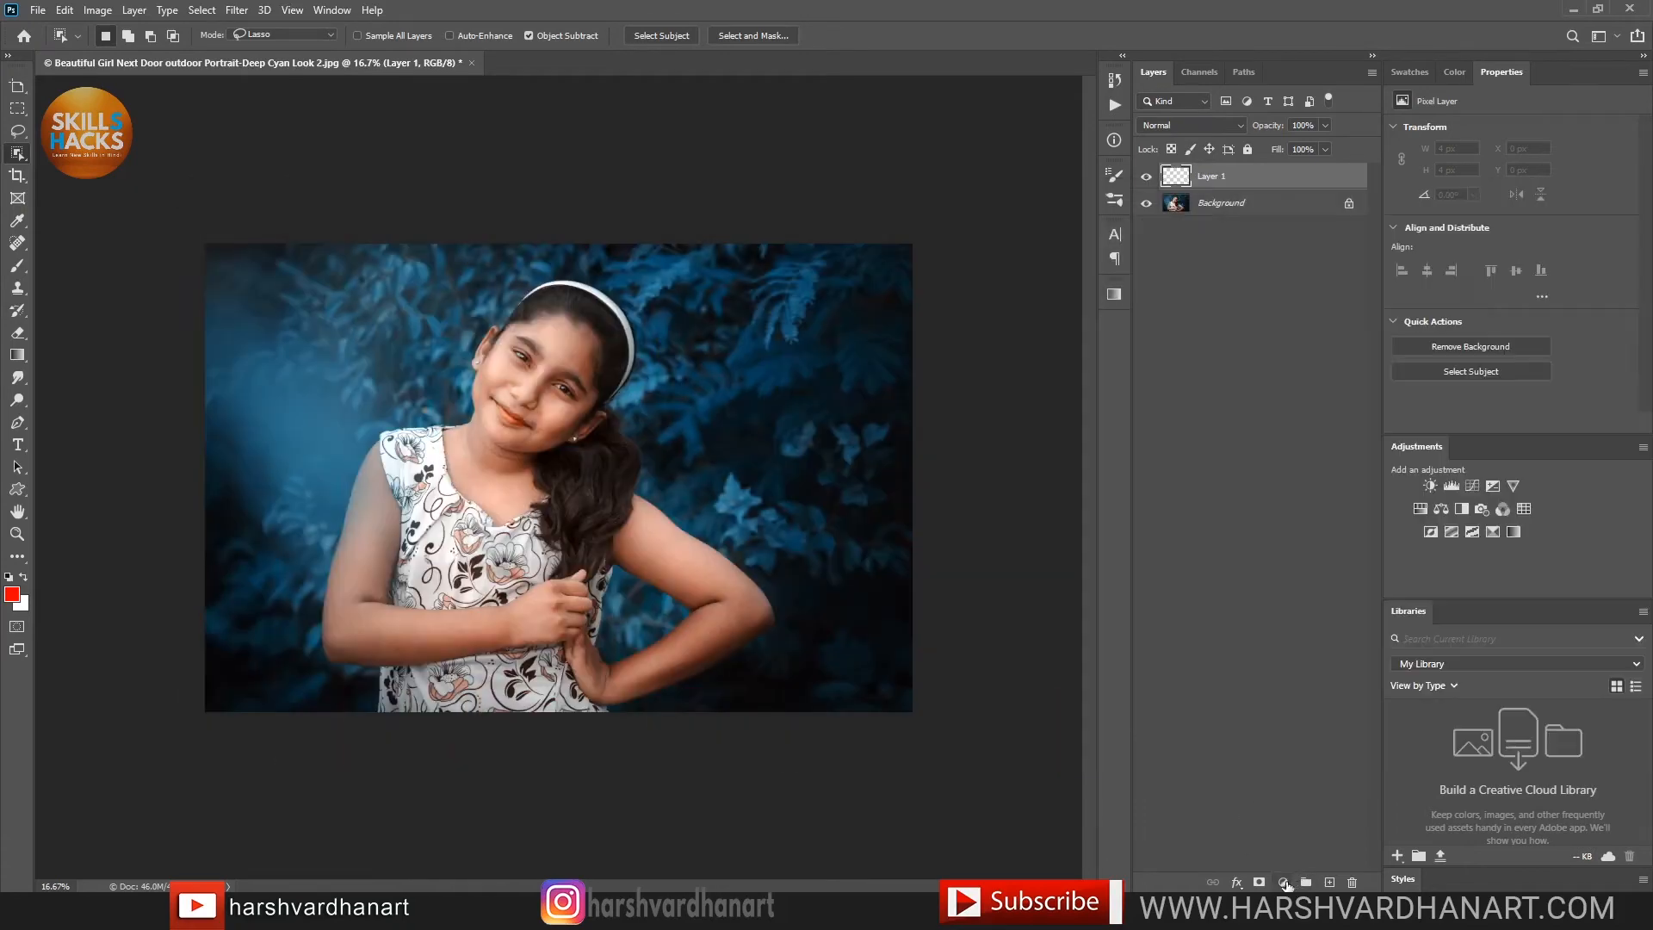
pyautogui.click(1282, 883)
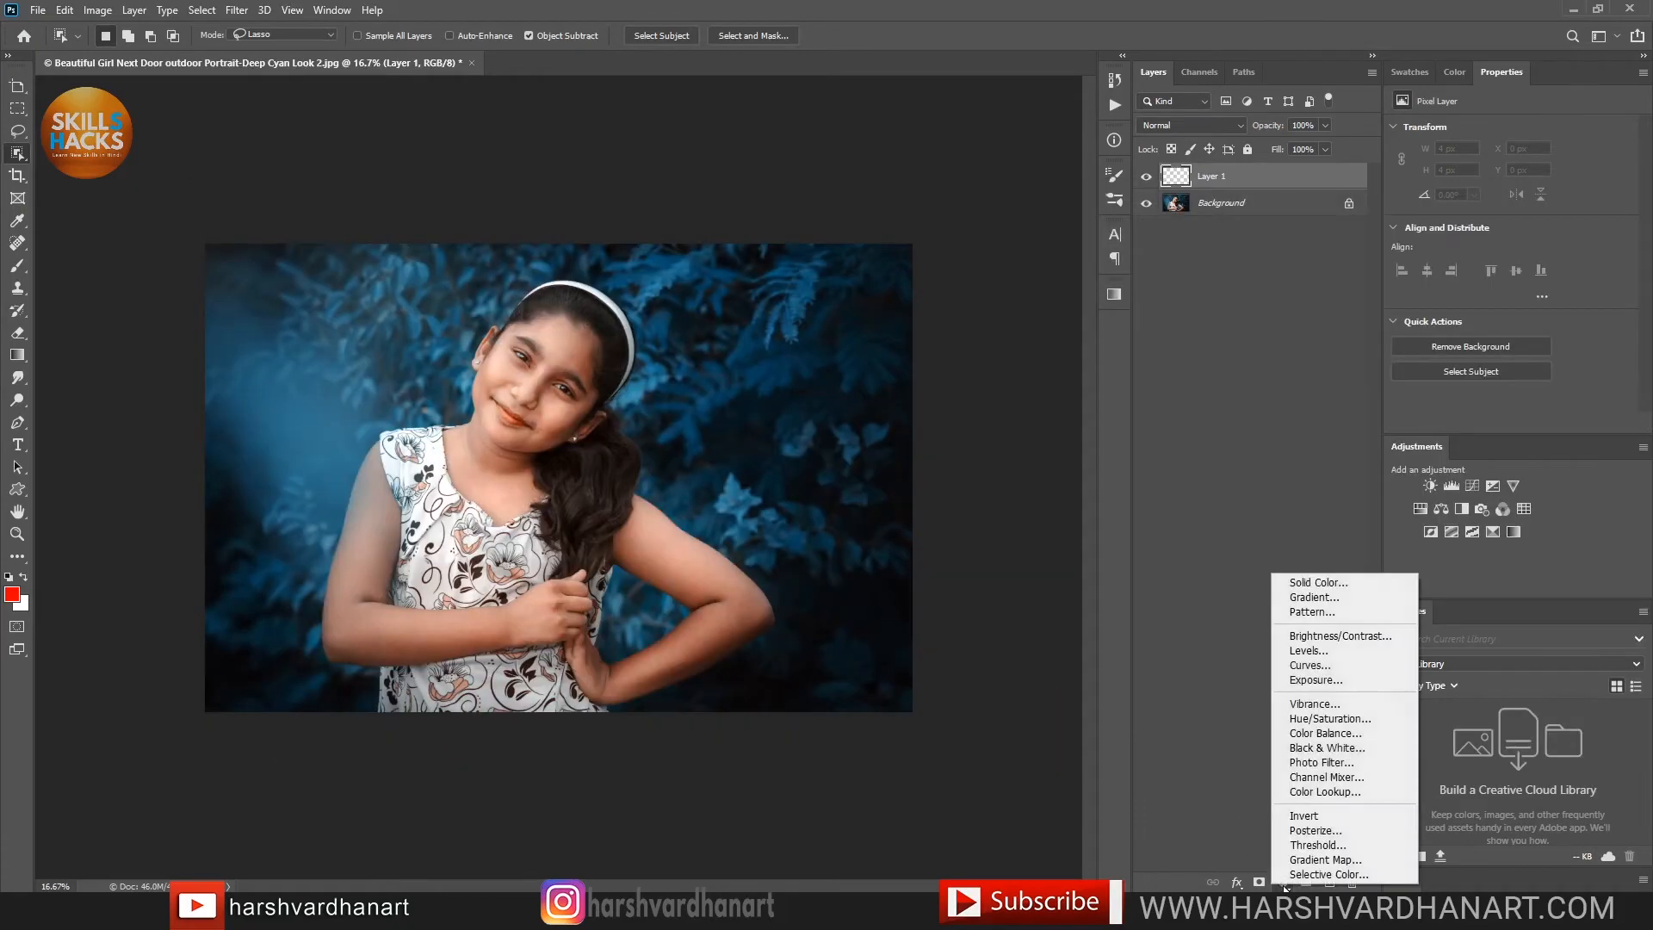
pyautogui.click(1304, 596)
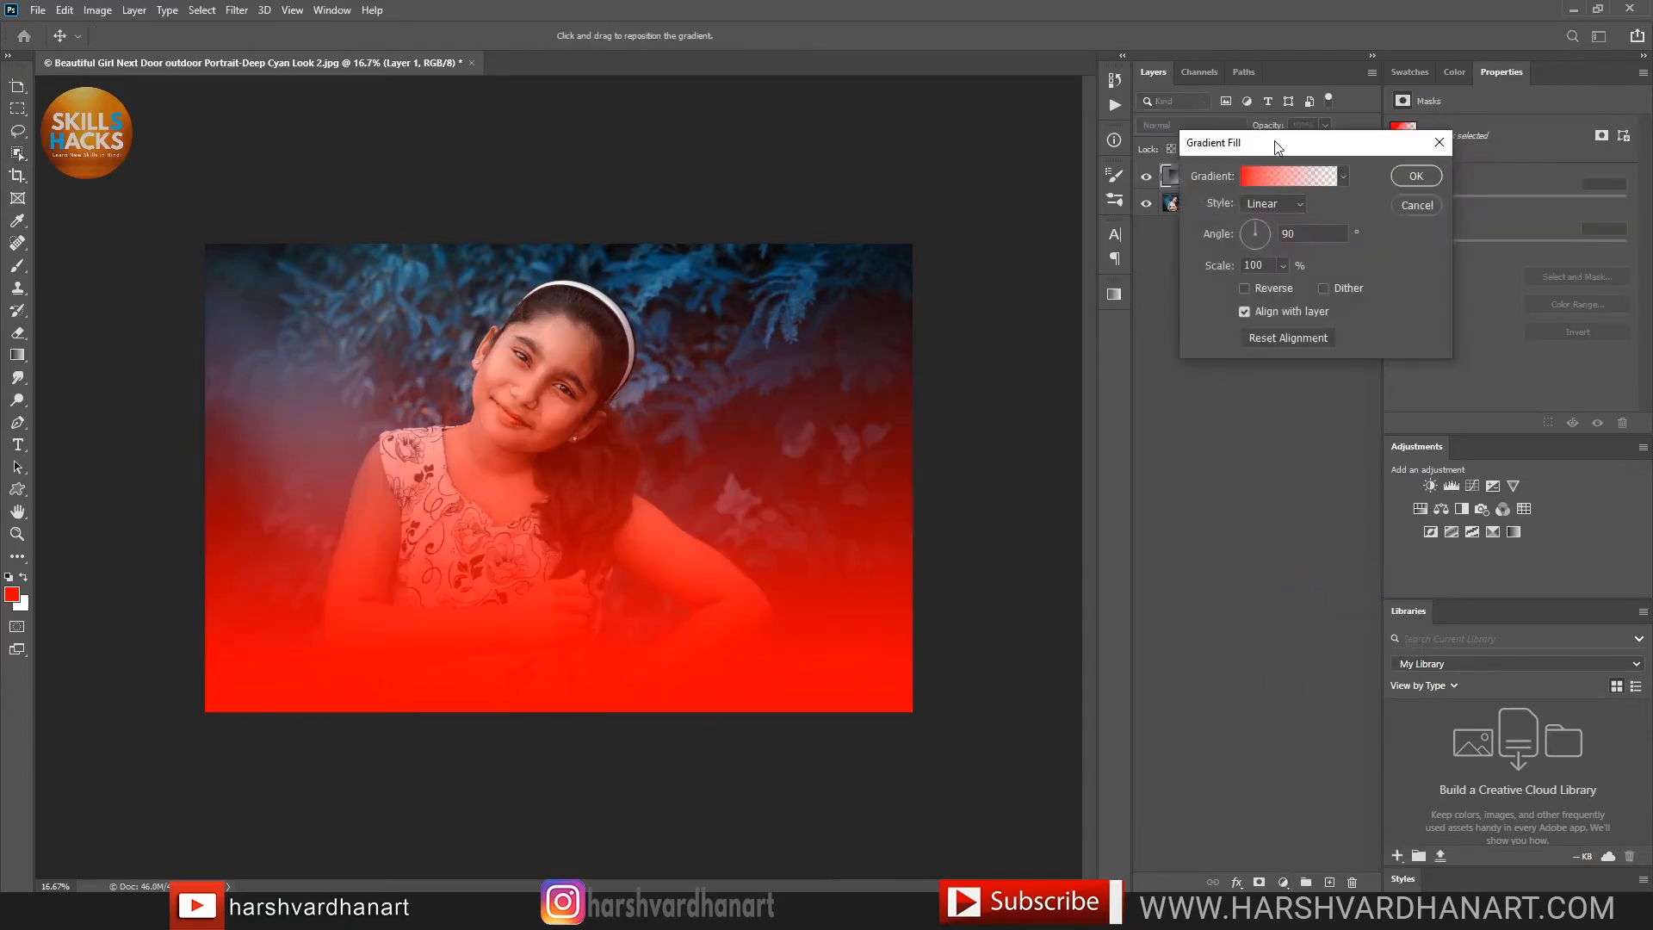
pyautogui.moveTo(1276, 147); pyautogui.dragTo(1068, 148)
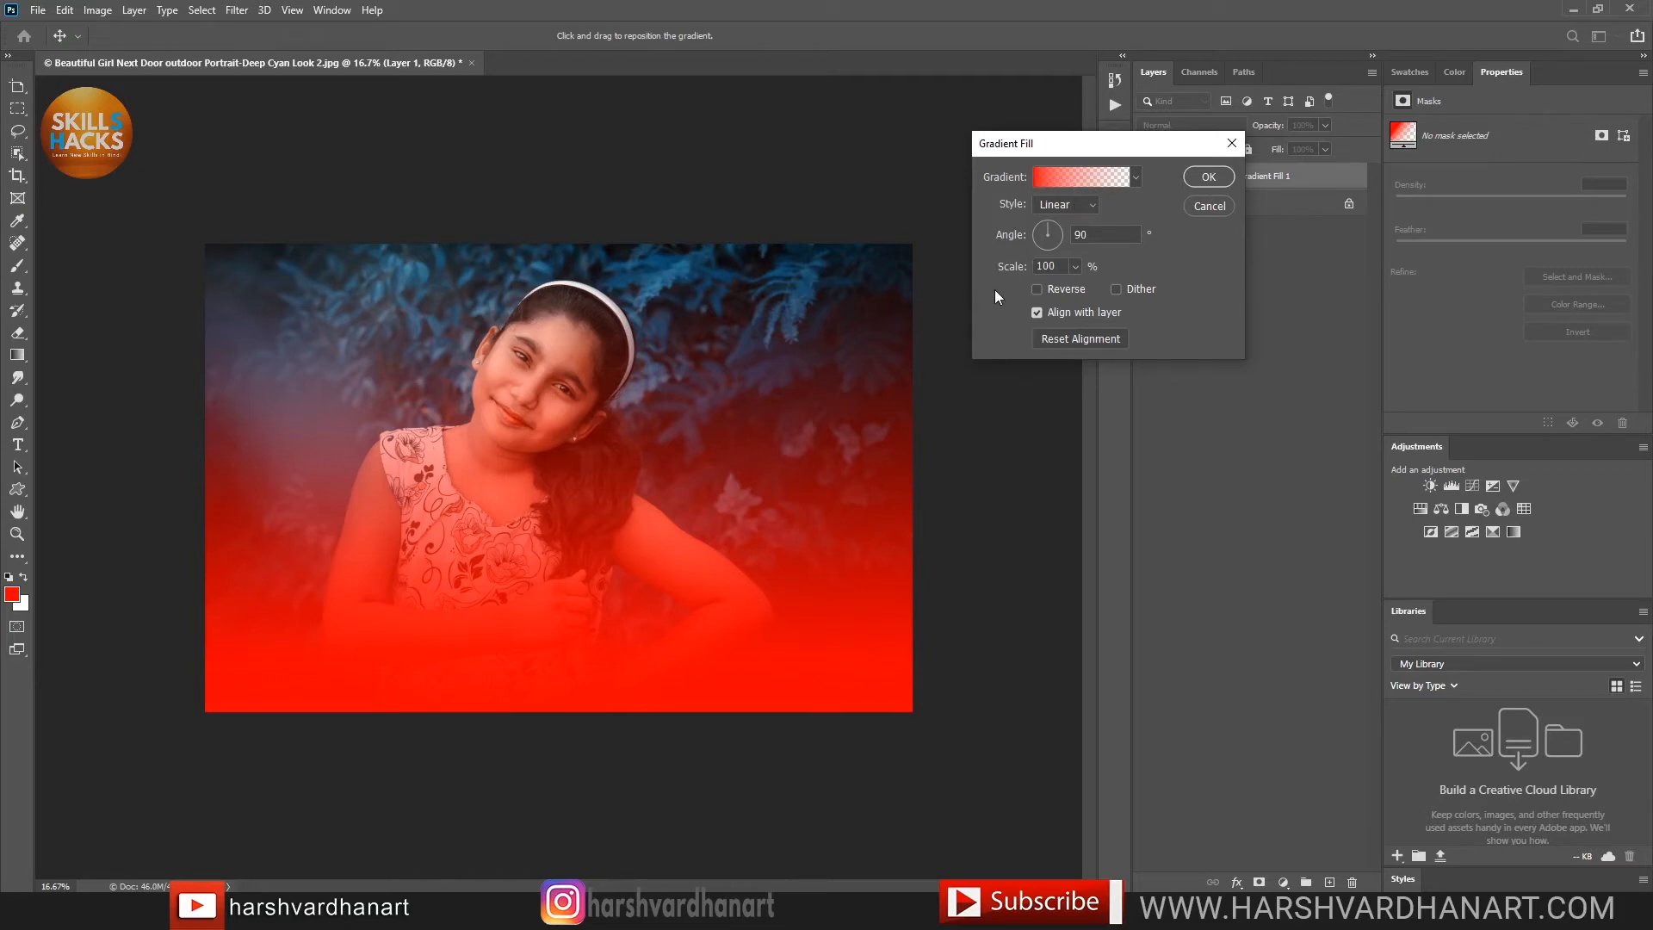
# Open the fill's gradient for editing and try the Basics presets, ending on Black, White
pyautogui.click(1073, 177)
pyautogui.moveTo(354, 74); pyautogui.dragTo(1089, 103)
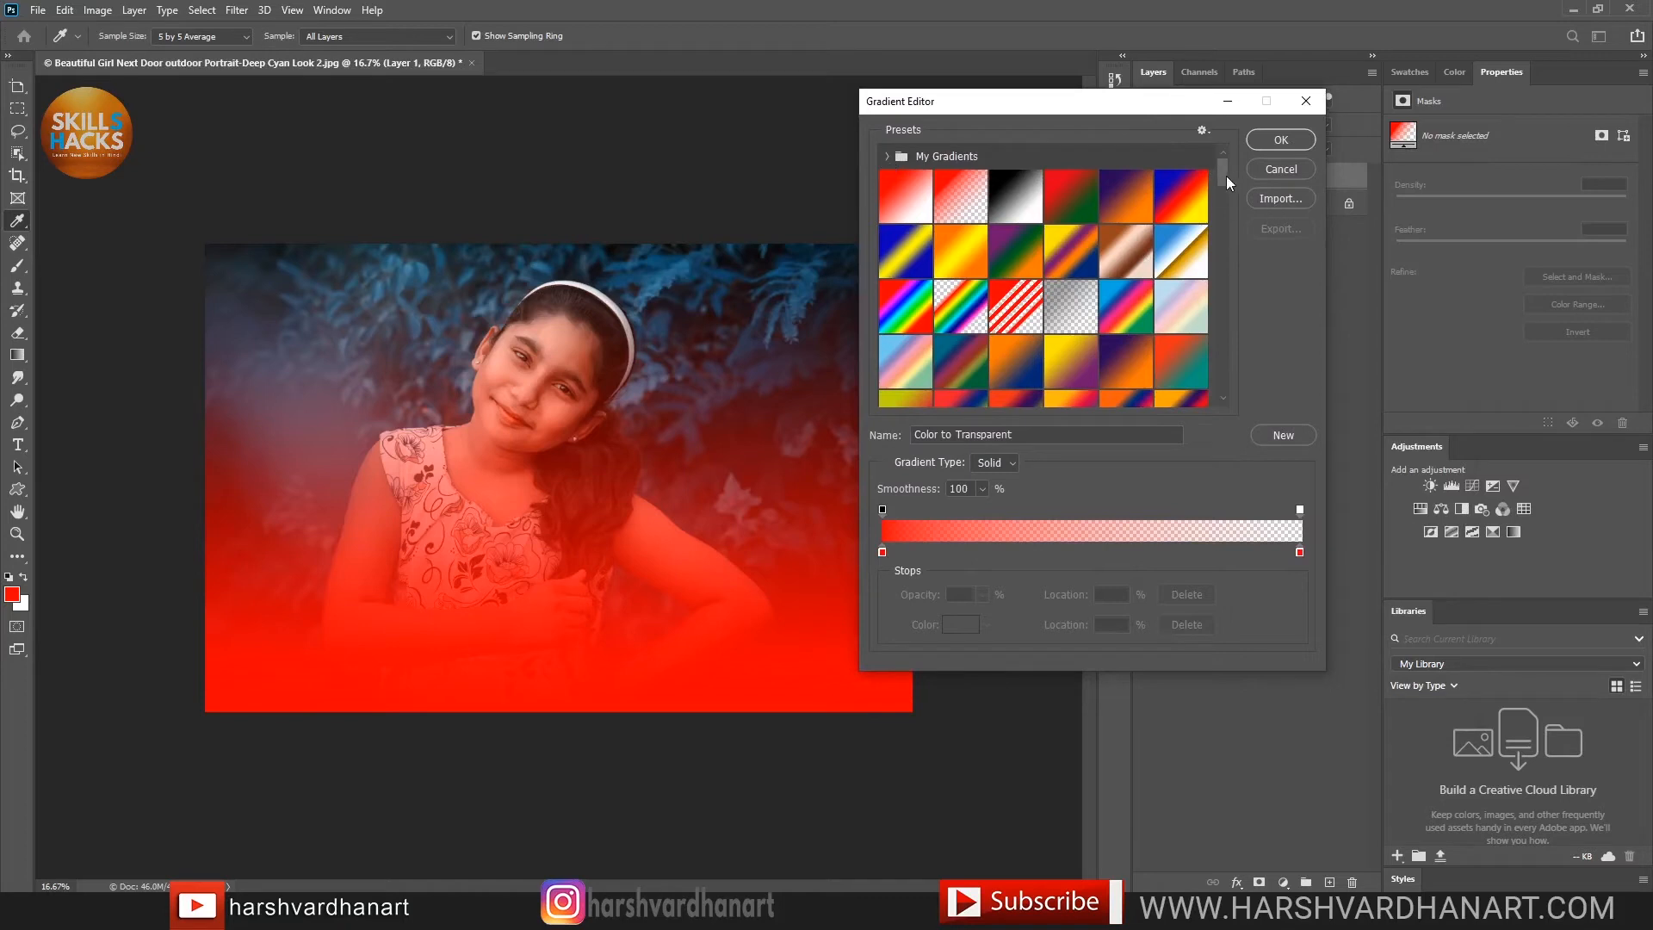
pyautogui.moveTo(1221, 173); pyautogui.dragTo(1227, 373)
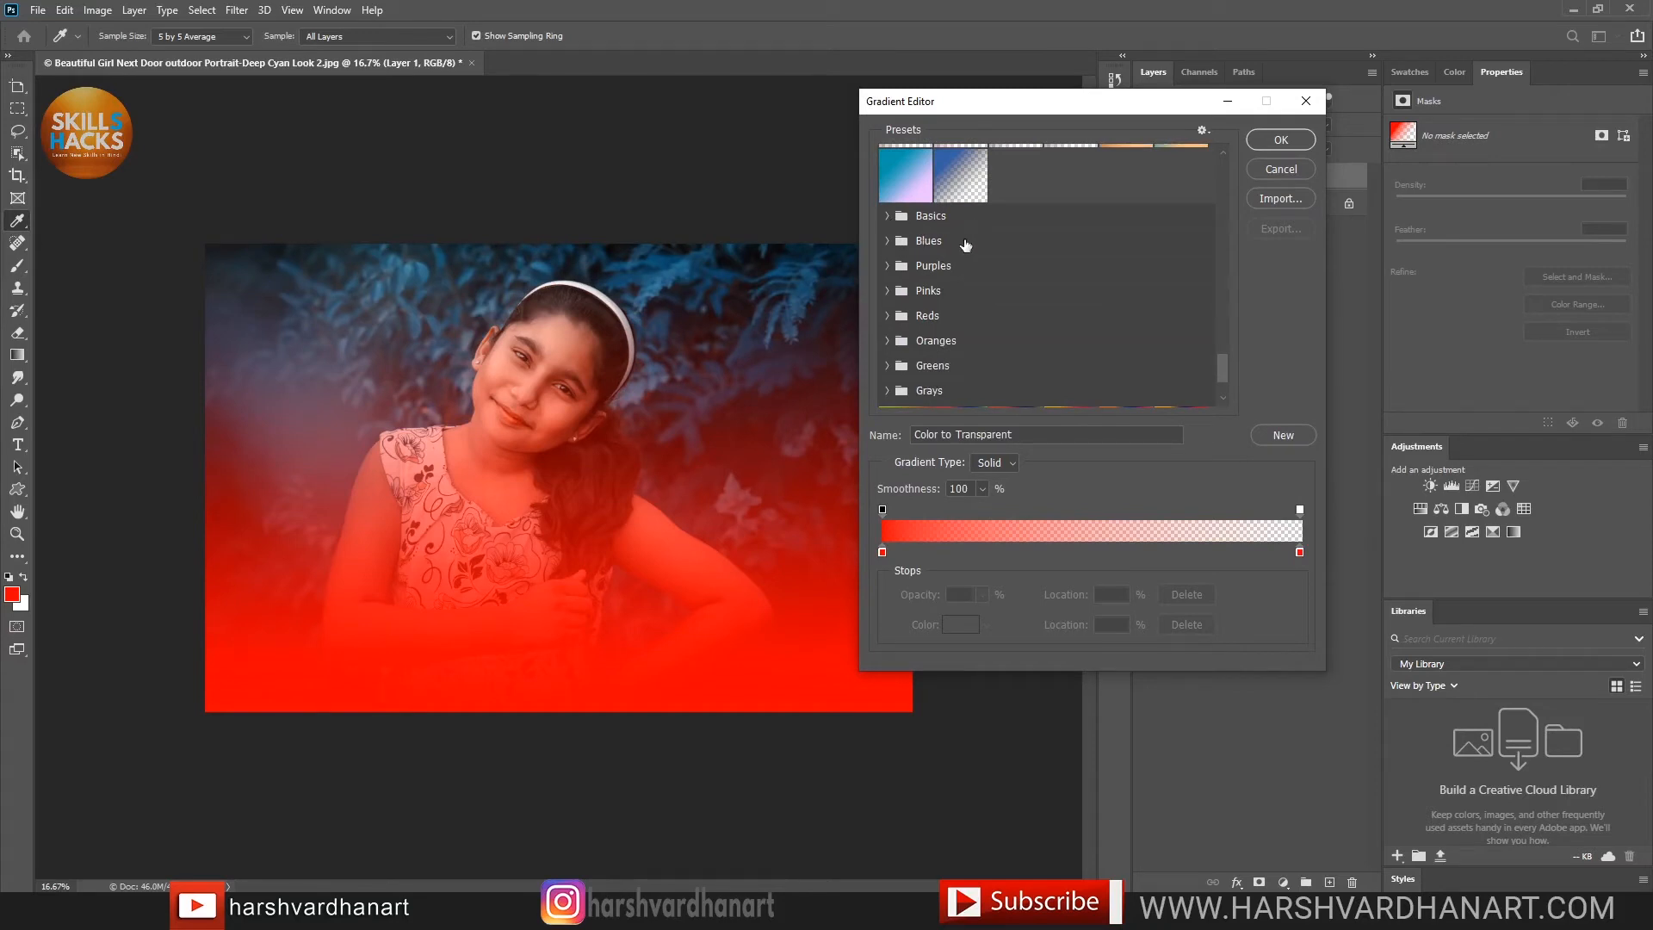
pyautogui.click(890, 216)
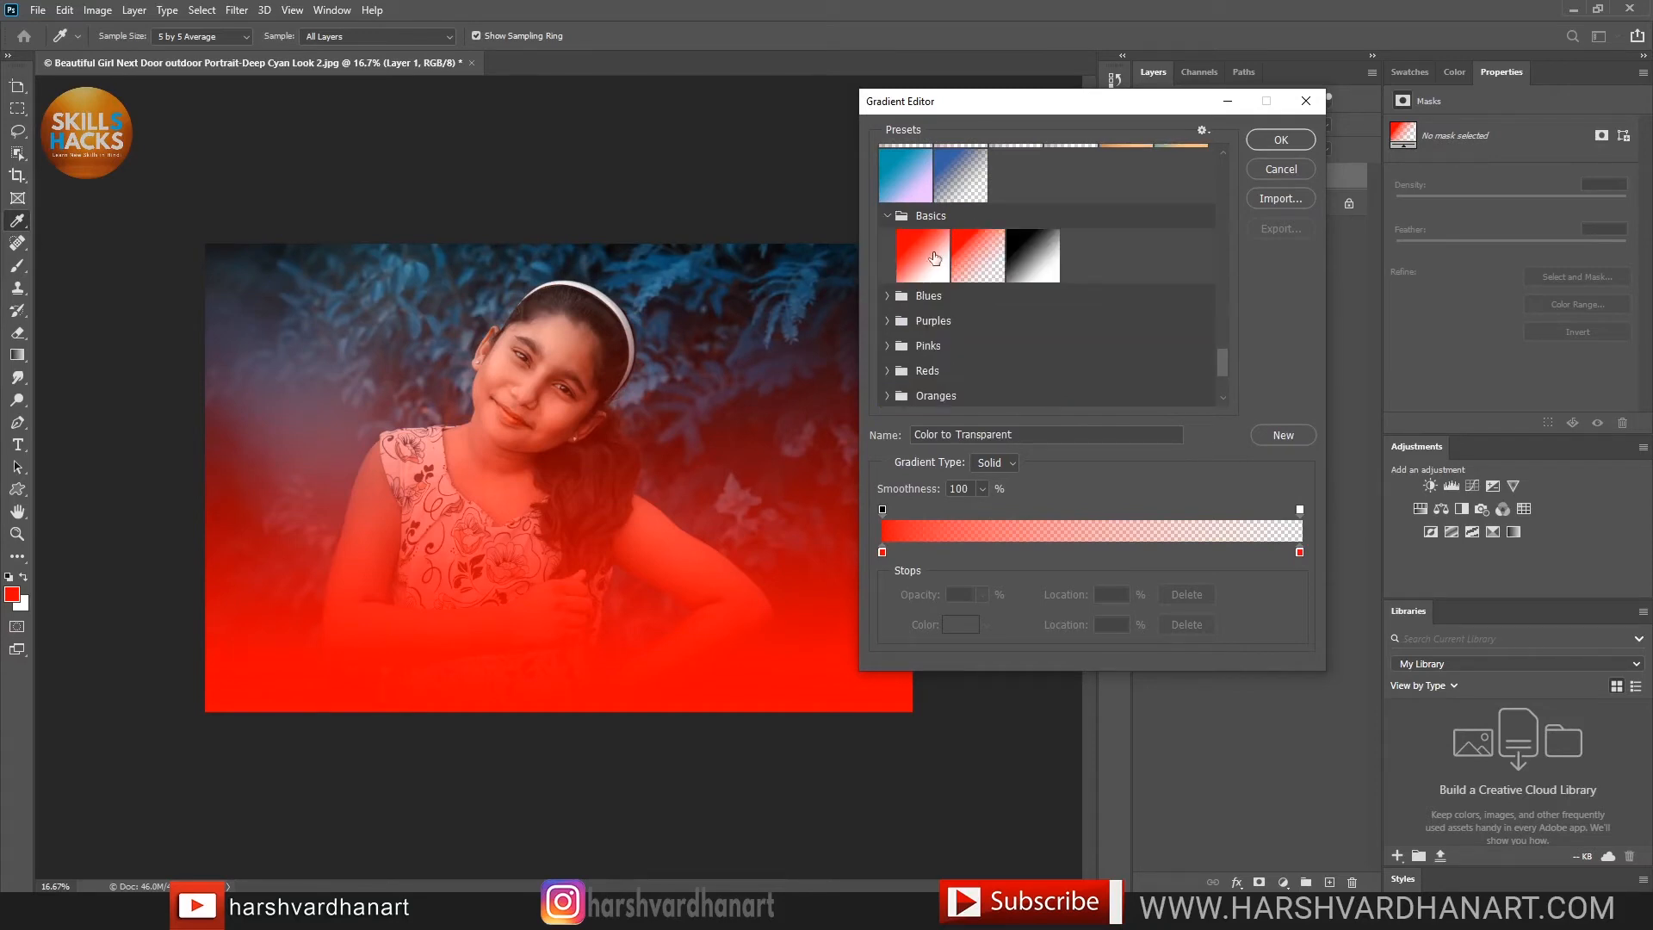
pyautogui.click(935, 257)
pyautogui.click(980, 258)
pyautogui.click(1034, 256)
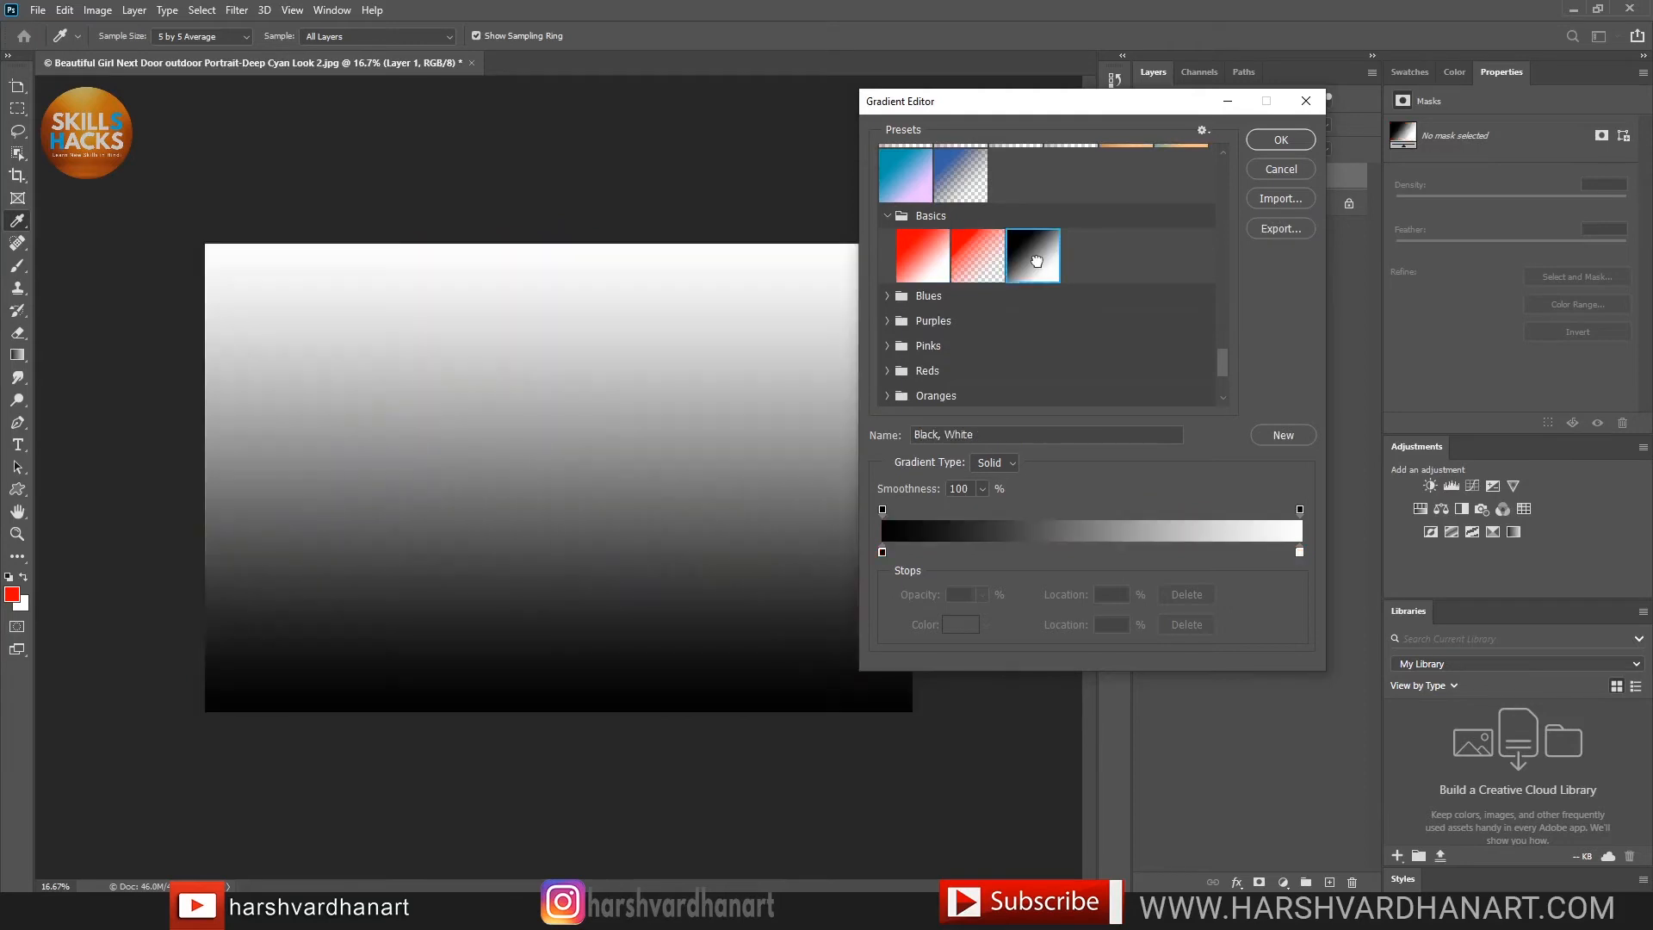
# Try the Blues gradient presets and apply Blue_10 to the gradient fill layer
pyautogui.click(888, 297)
pyautogui.click(978, 336)
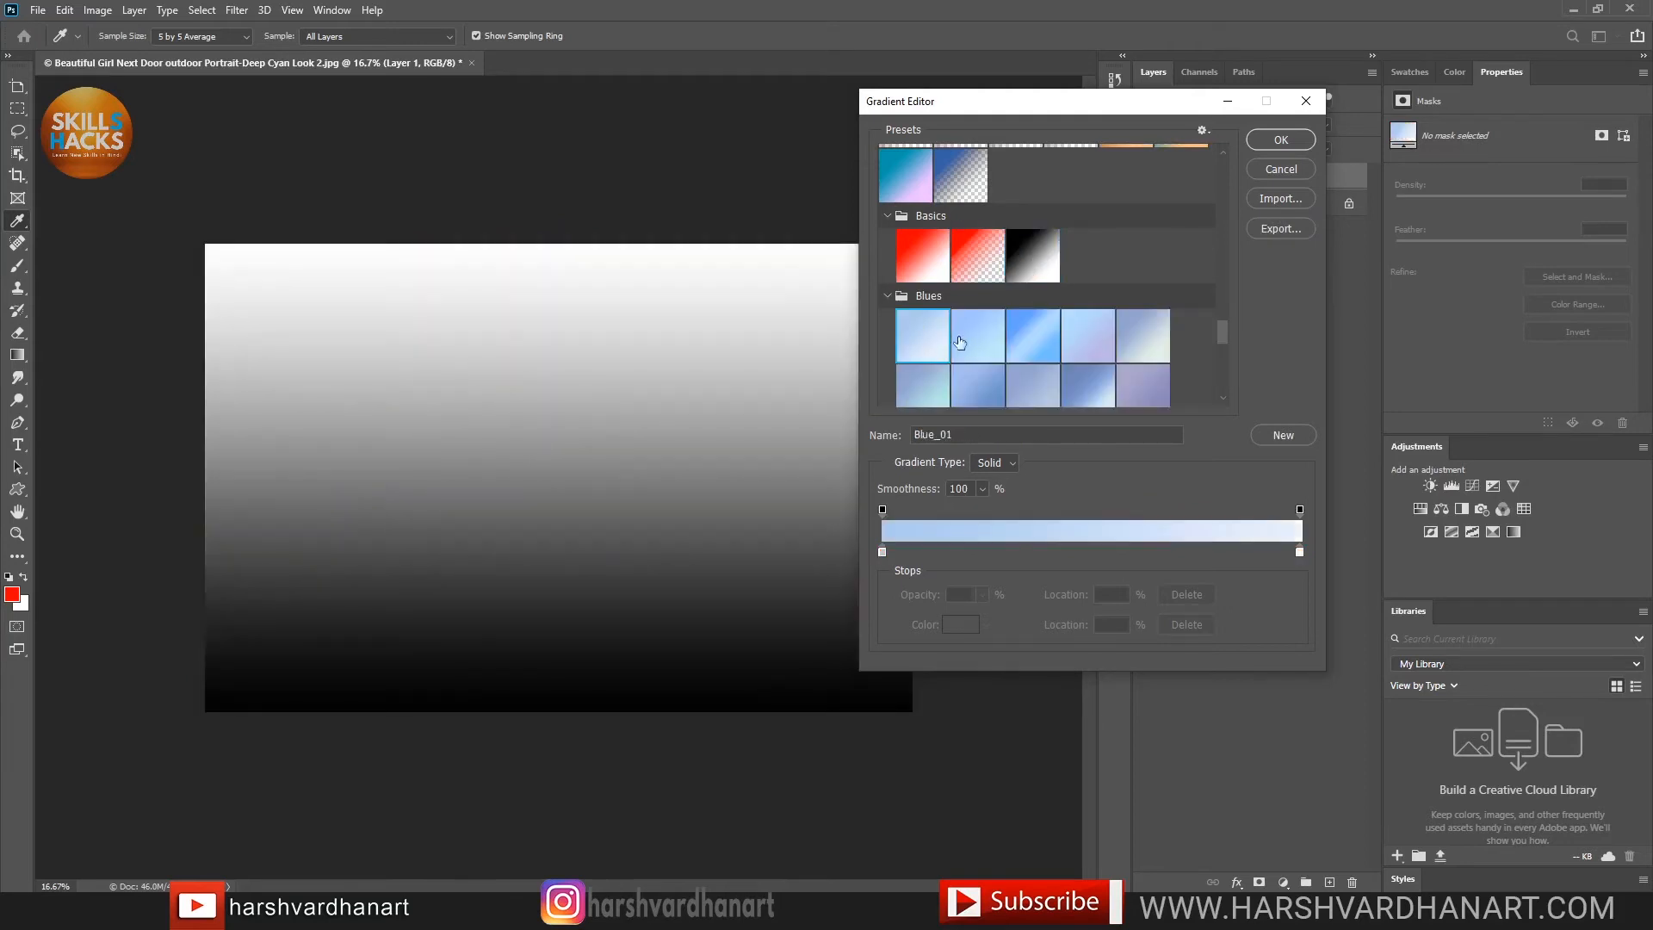
pyautogui.click(1033, 336)
pyautogui.click(1093, 339)
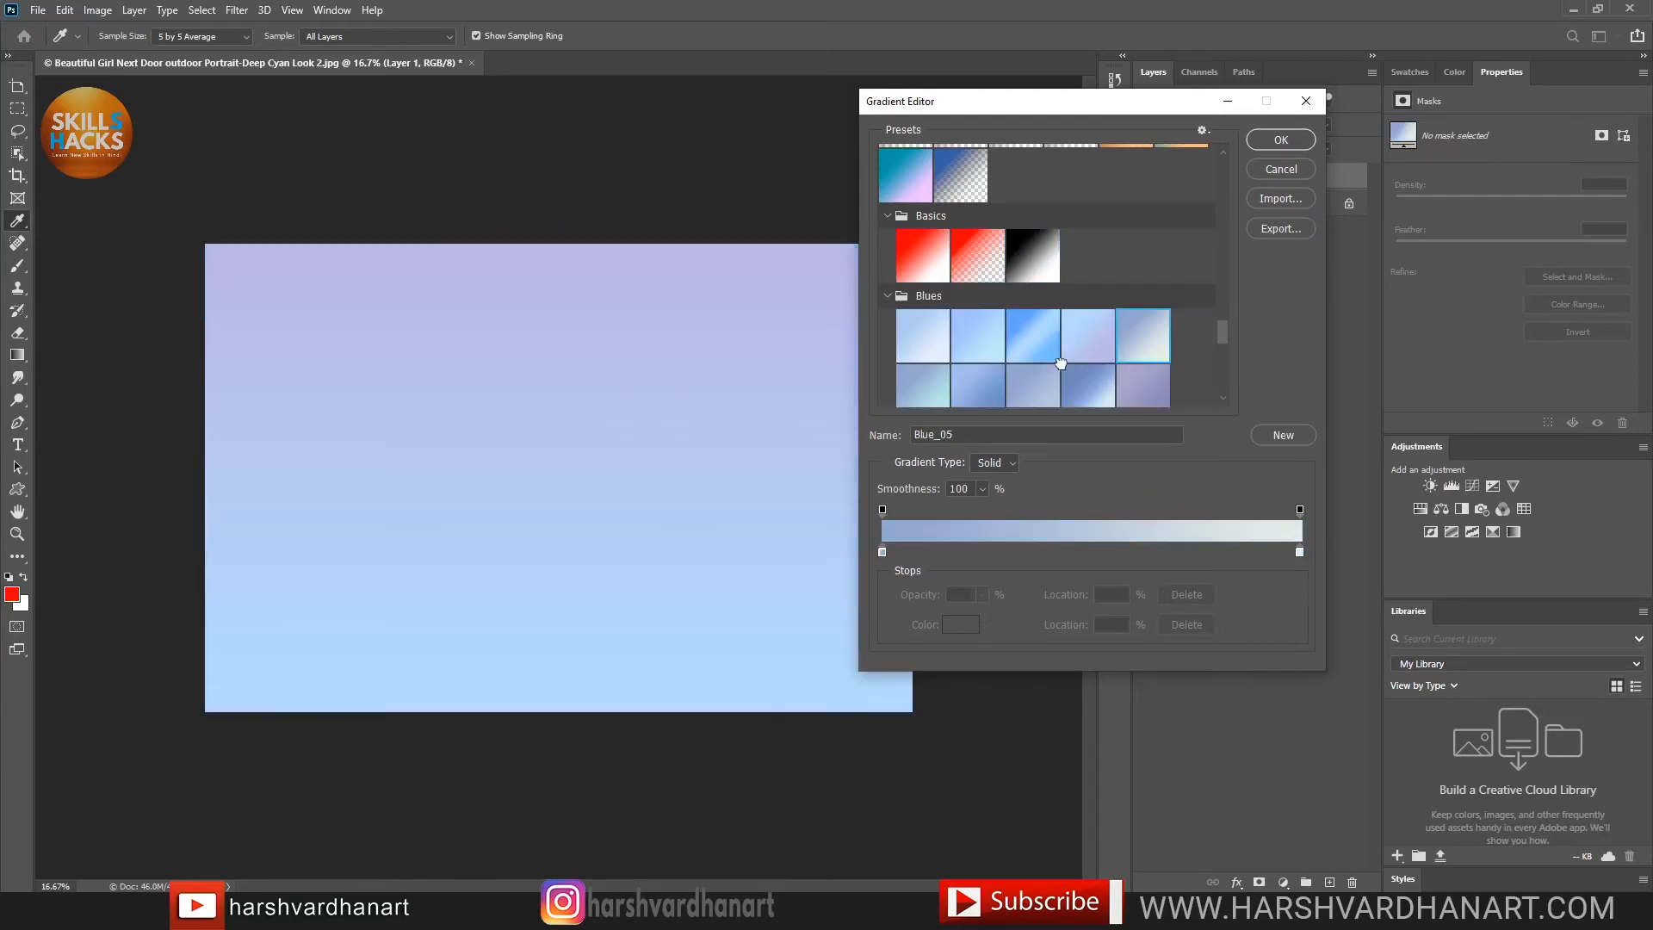
pyautogui.click(1142, 344)
pyautogui.click(925, 384)
pyautogui.click(978, 385)
pyautogui.click(1087, 385)
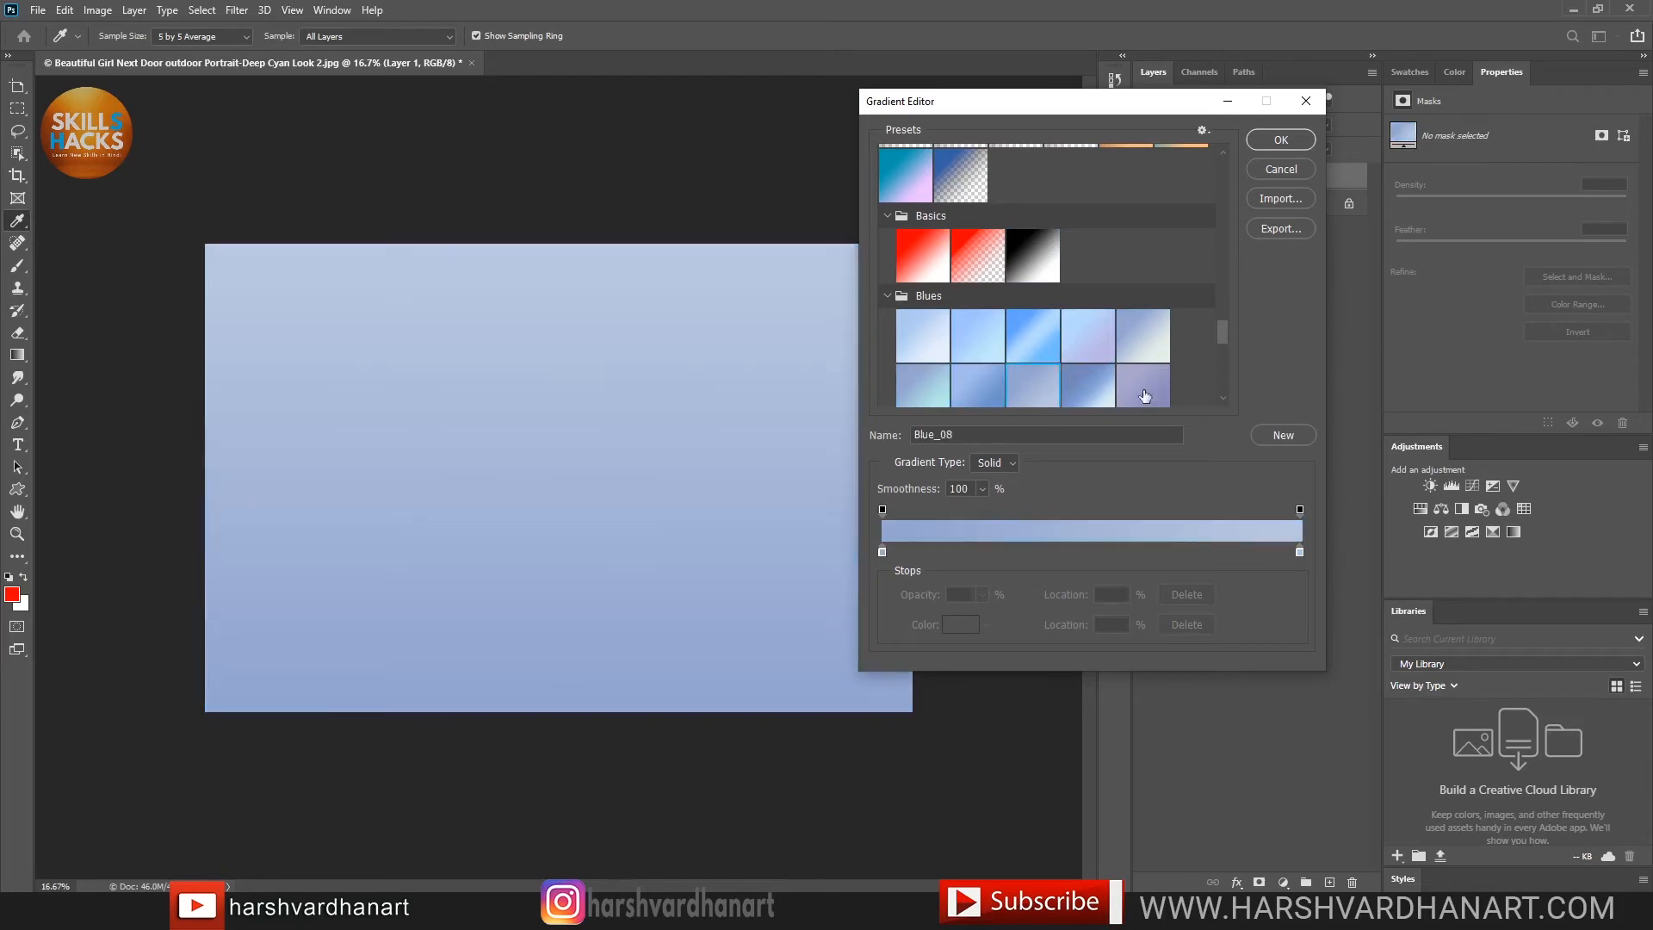
pyautogui.click(1143, 385)
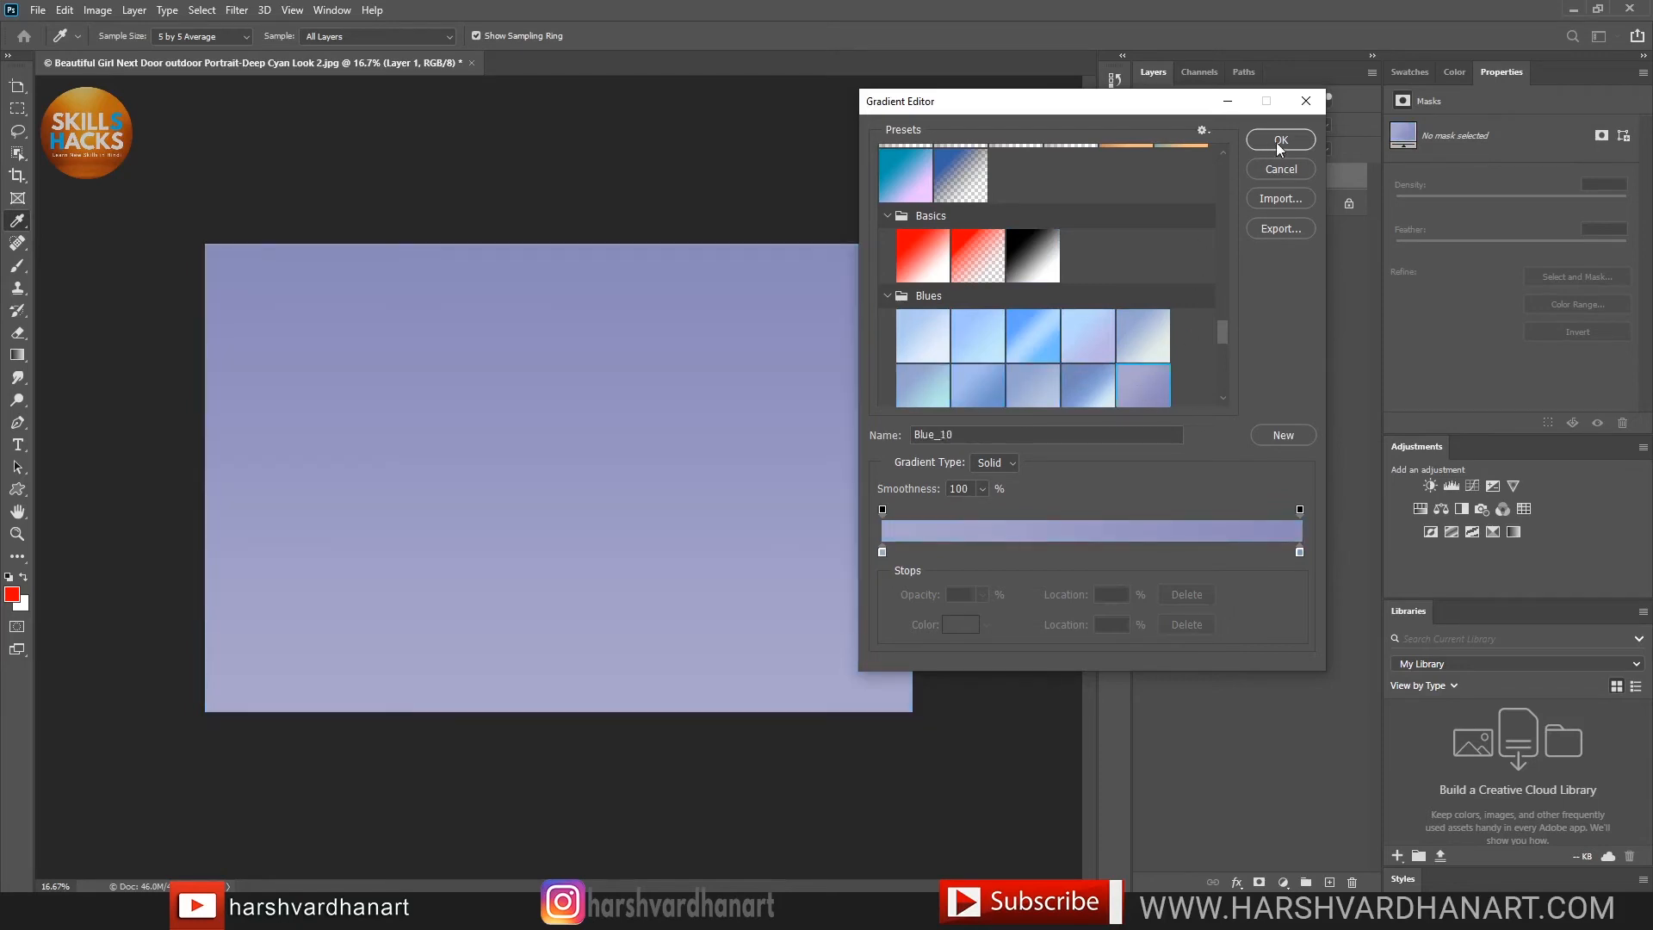
pyautogui.click(1279, 142)
pyautogui.click(1208, 178)
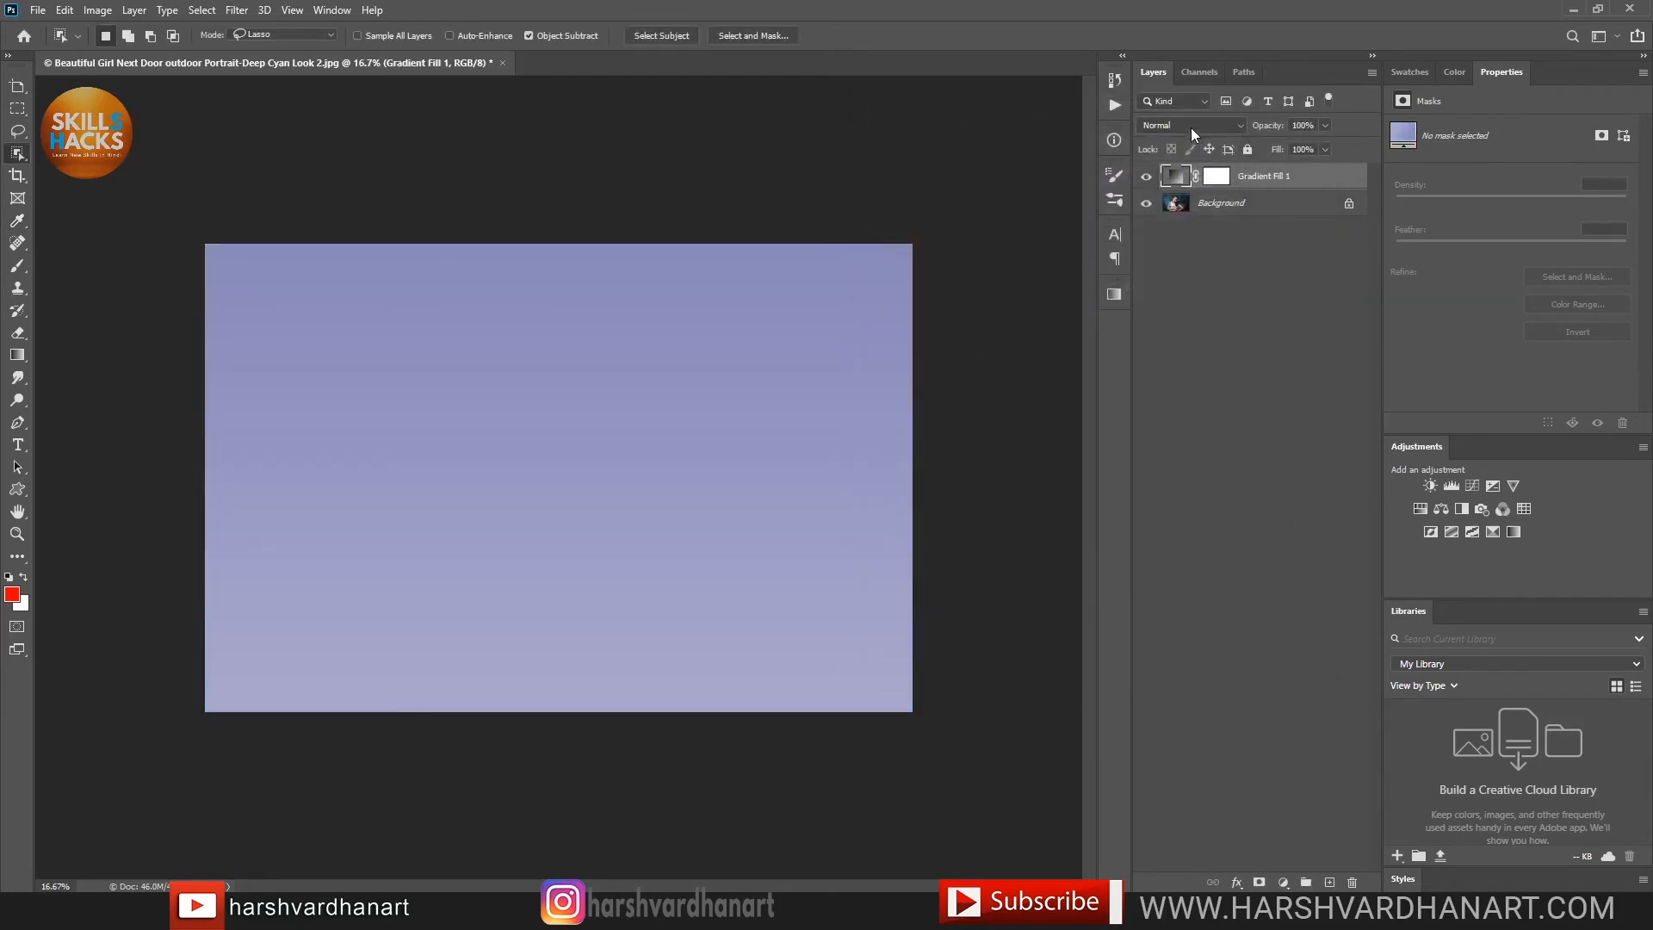
# Set the gradient fill layer's blend mode to Soft Light
pyautogui.click(1192, 126)
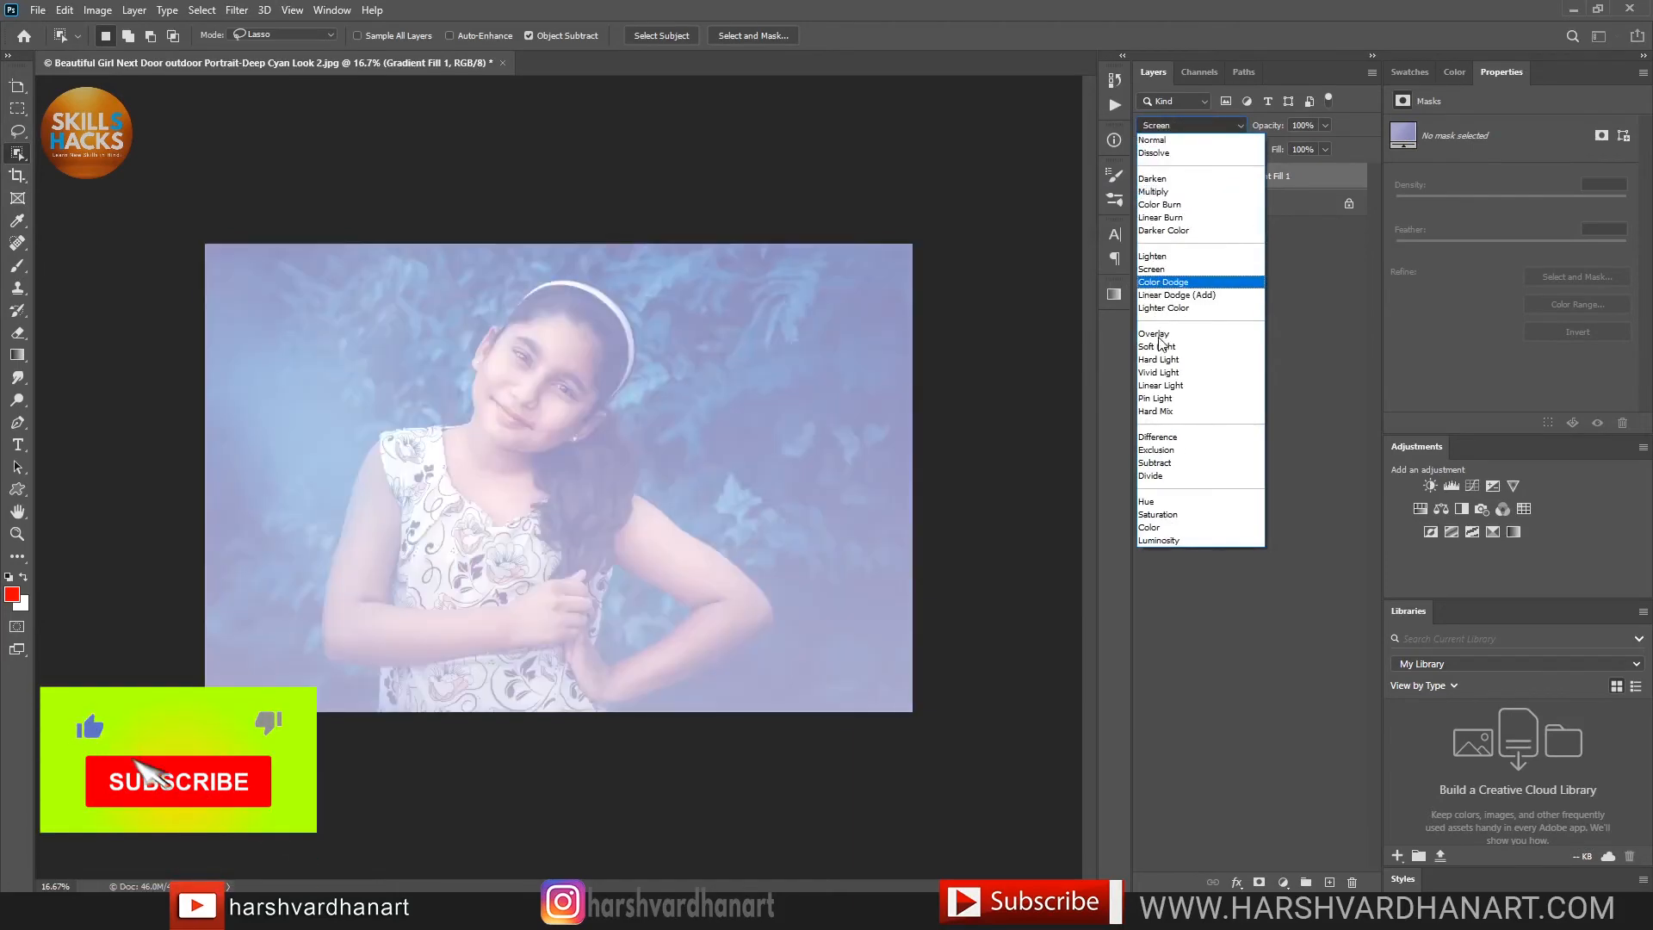
pyautogui.click(1159, 347)
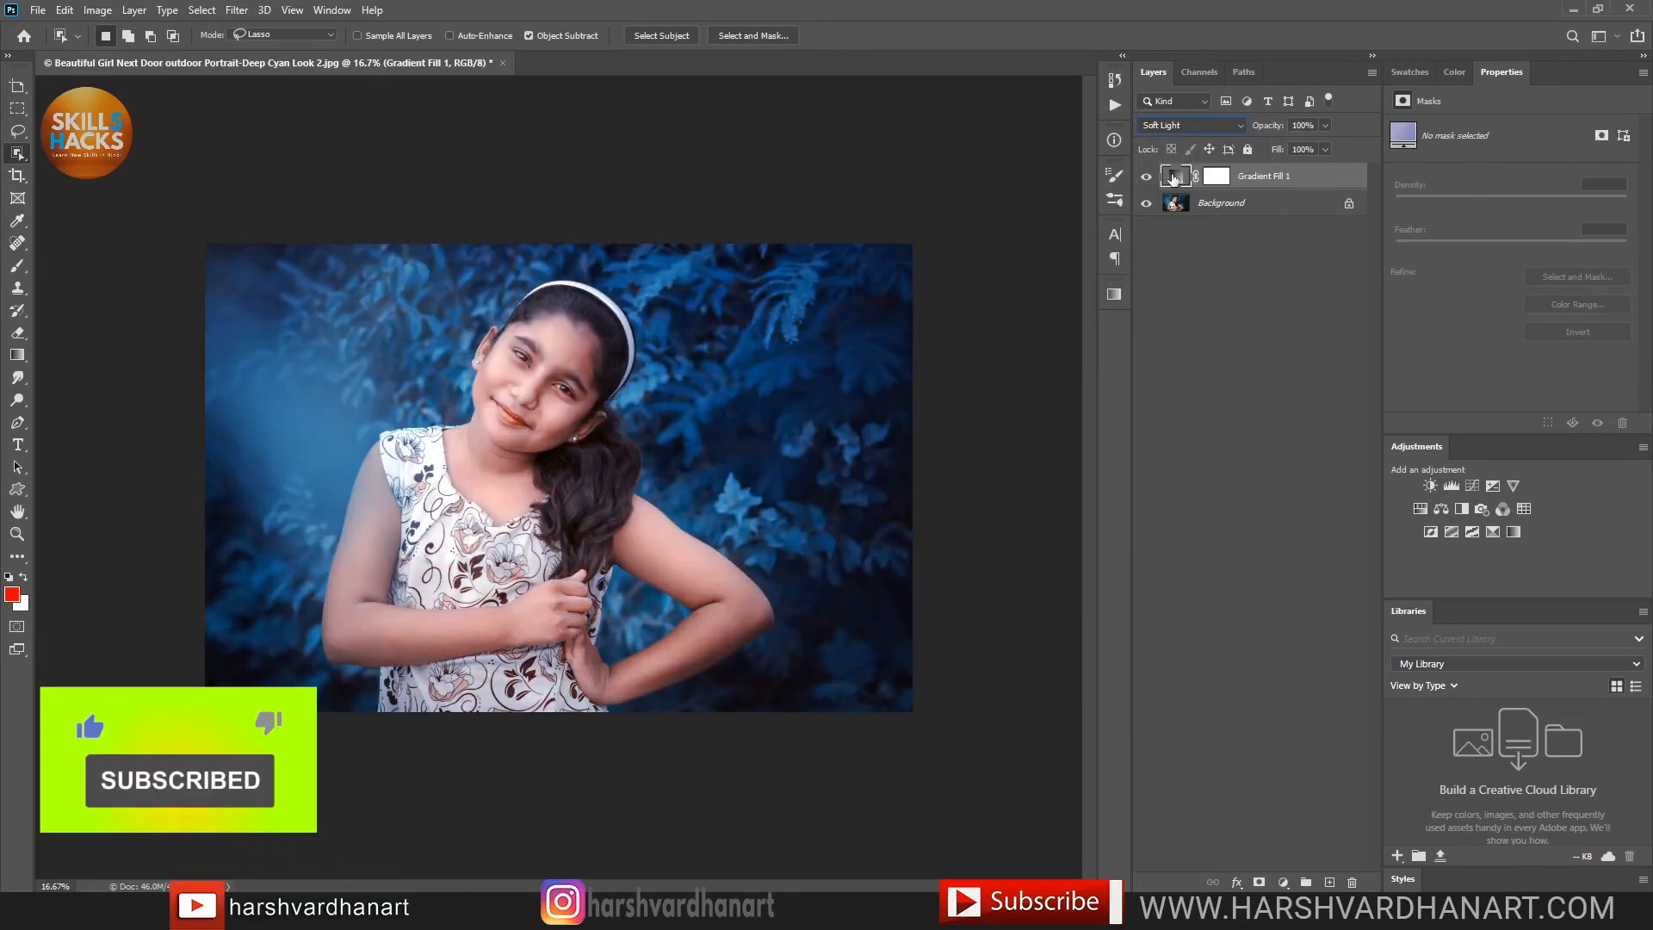
# Reopen the gradient fill layer's gradient for editing and try the Red, Purple, Blue preset
pyautogui.doubleClick(1172, 178)
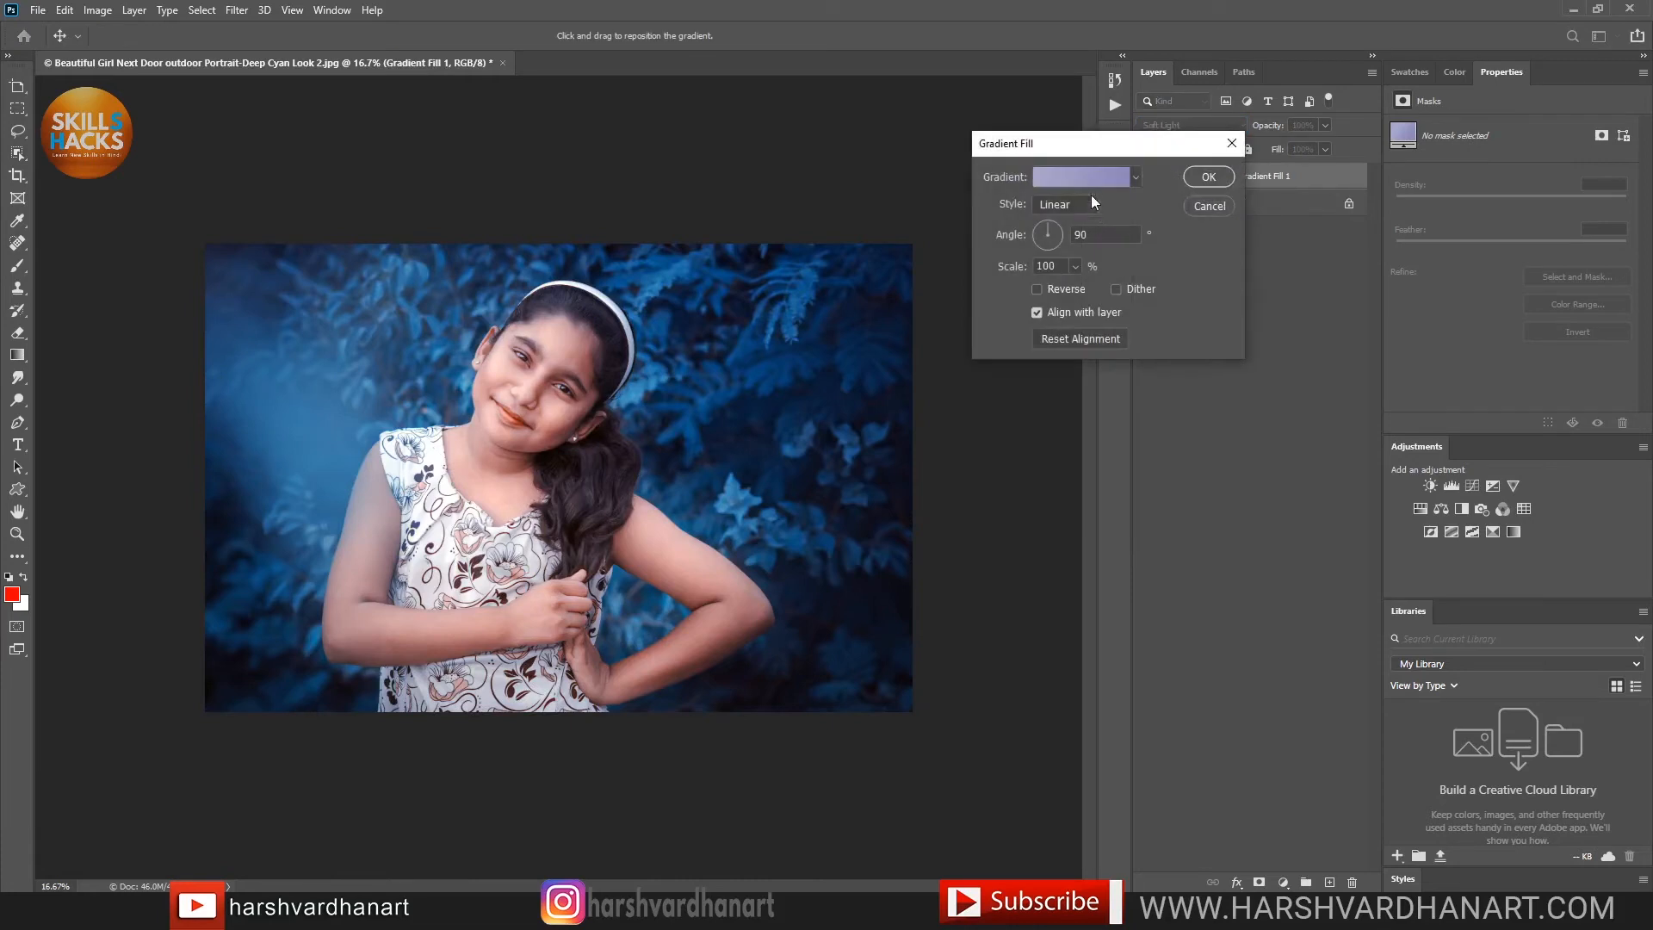
pyautogui.click(1091, 180)
pyautogui.scroll(-1, 1130, 267)
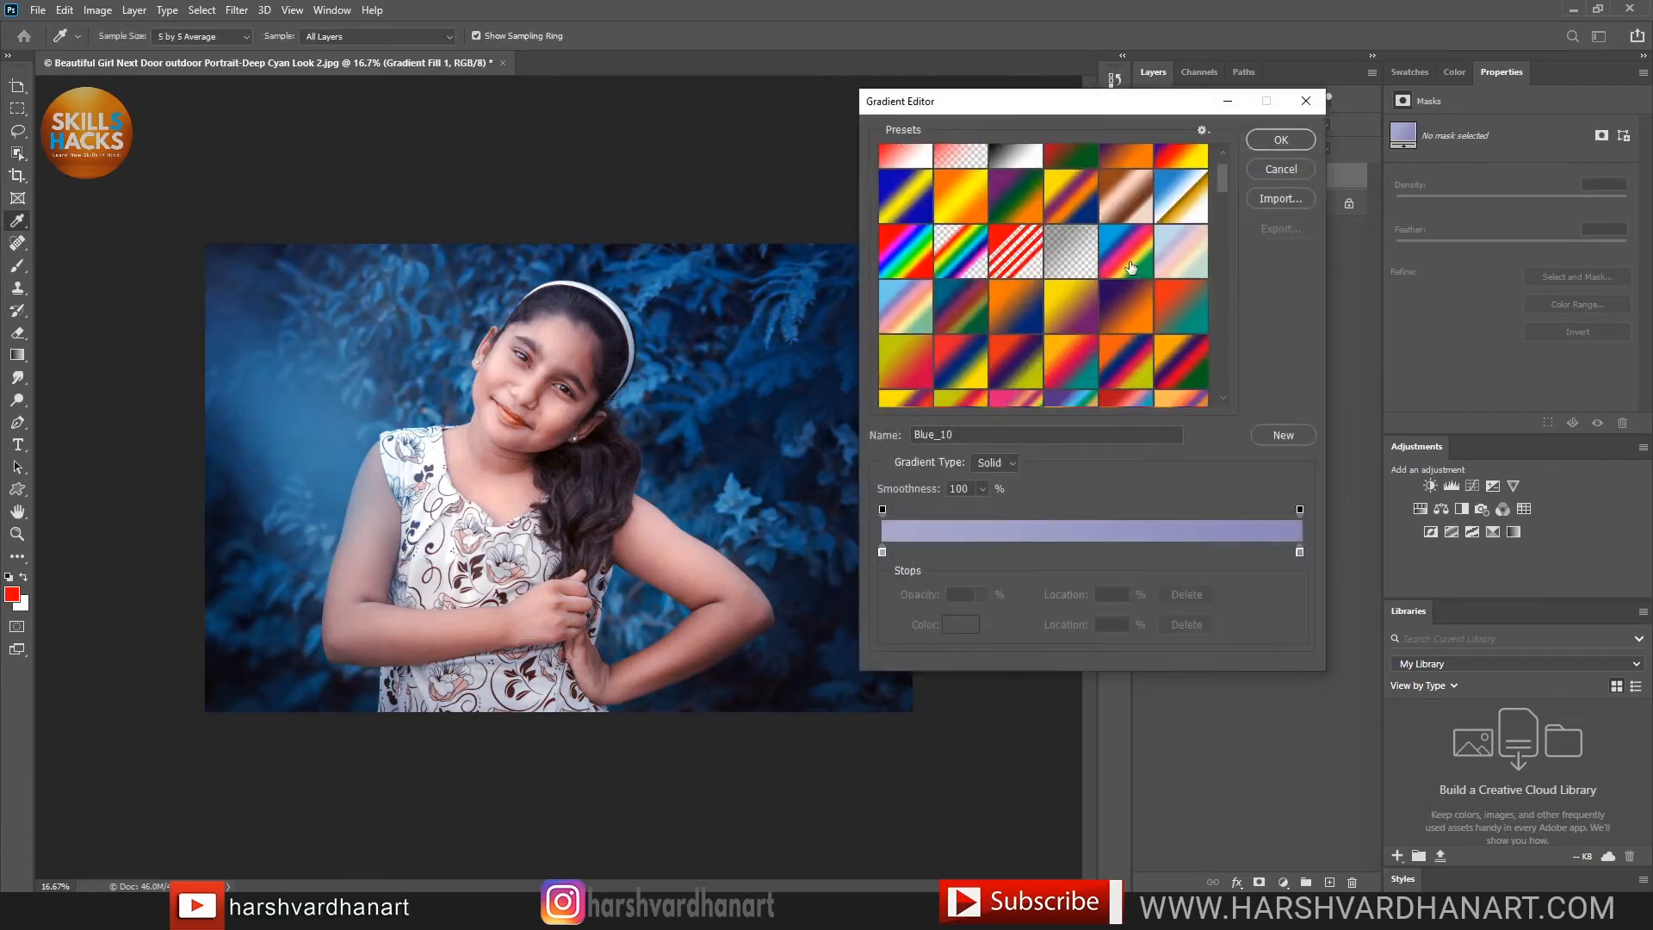
pyautogui.click(1130, 268)
pyautogui.scroll(-1, 1117, 361)
pyautogui.click(1118, 362)
pyautogui.scroll(-1, 1118, 361)
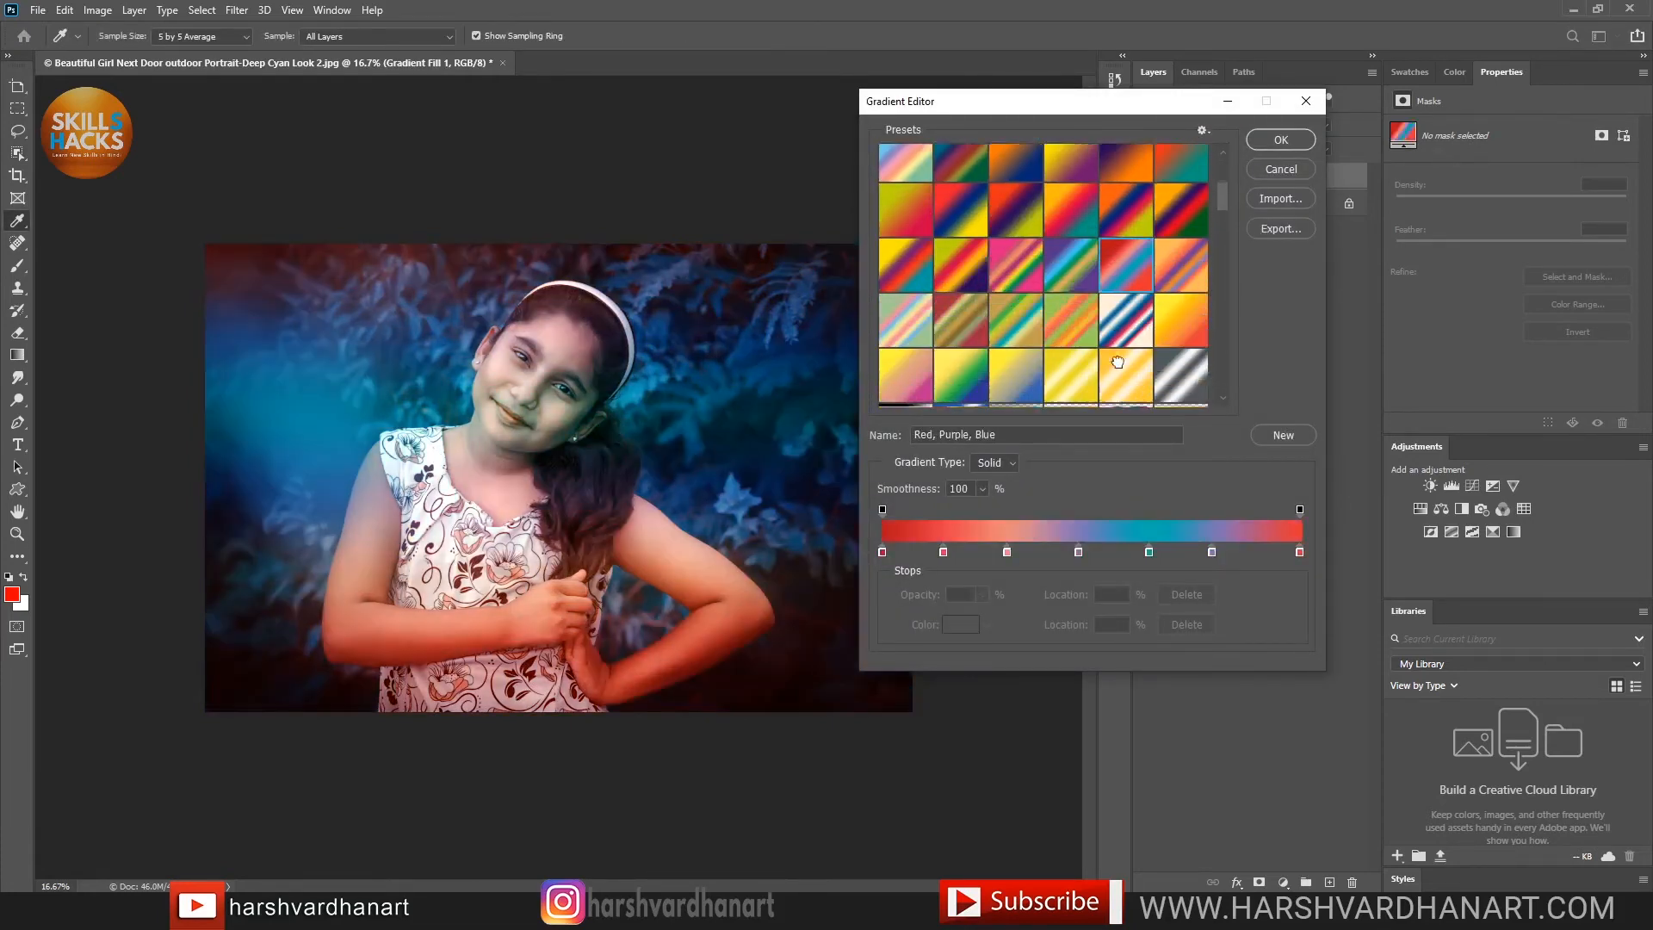
# Try several Reds gradient presets on the fill layer, including Red_07
pyautogui.scroll(-8, 1118, 361)
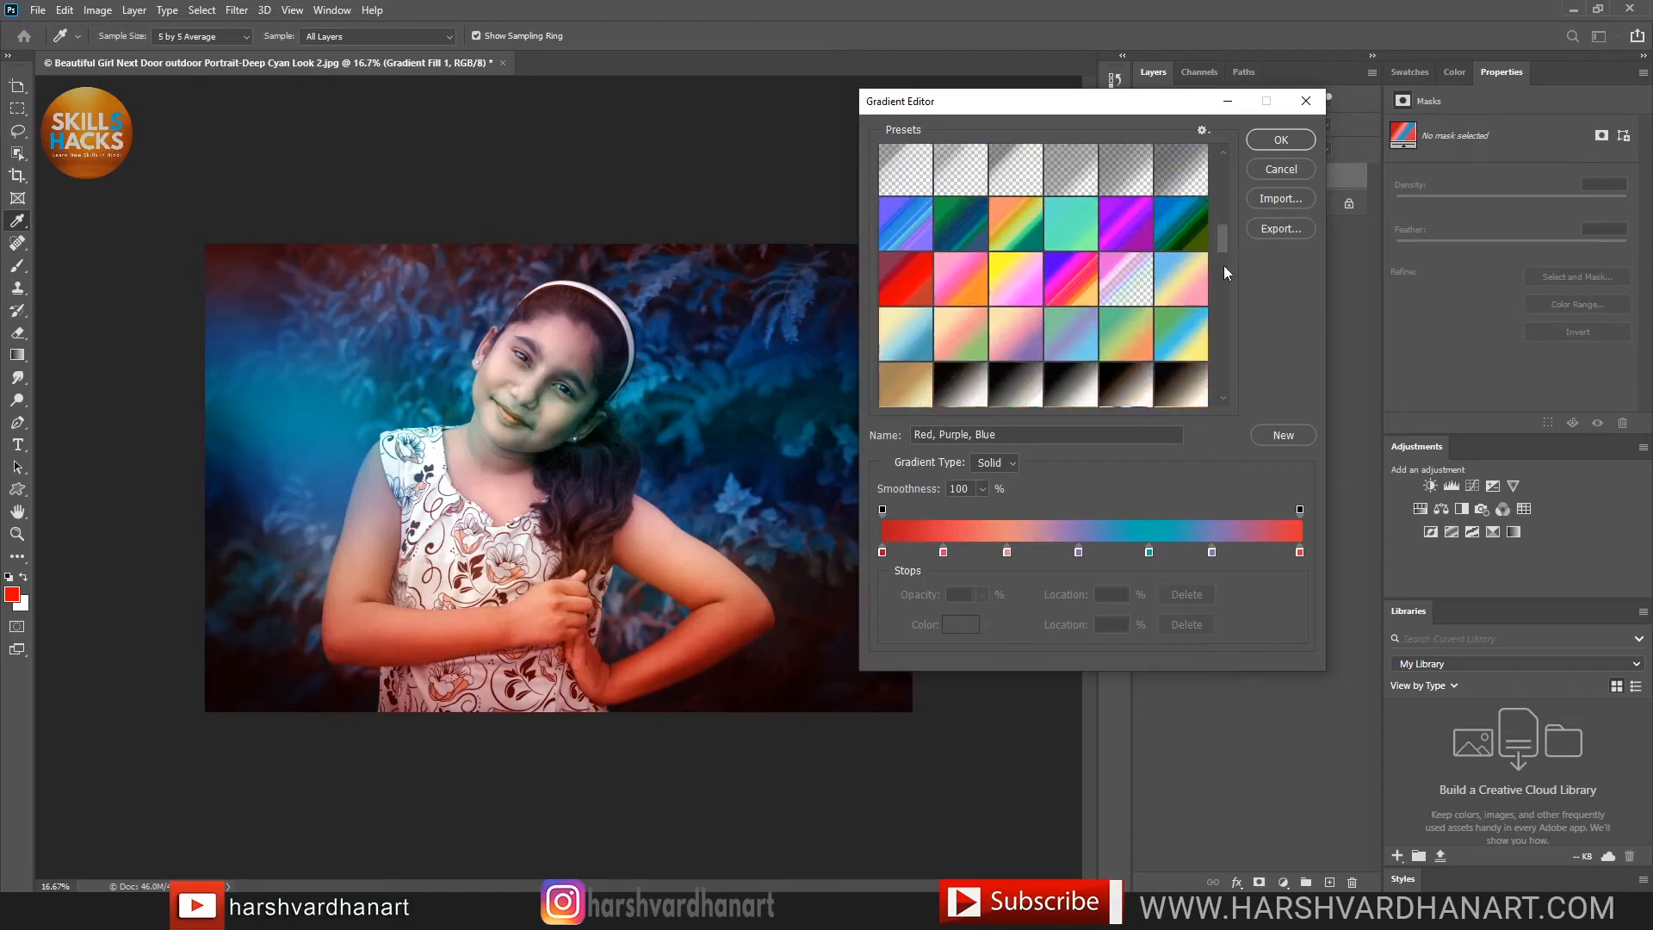
pyautogui.scroll(-10, 1224, 269)
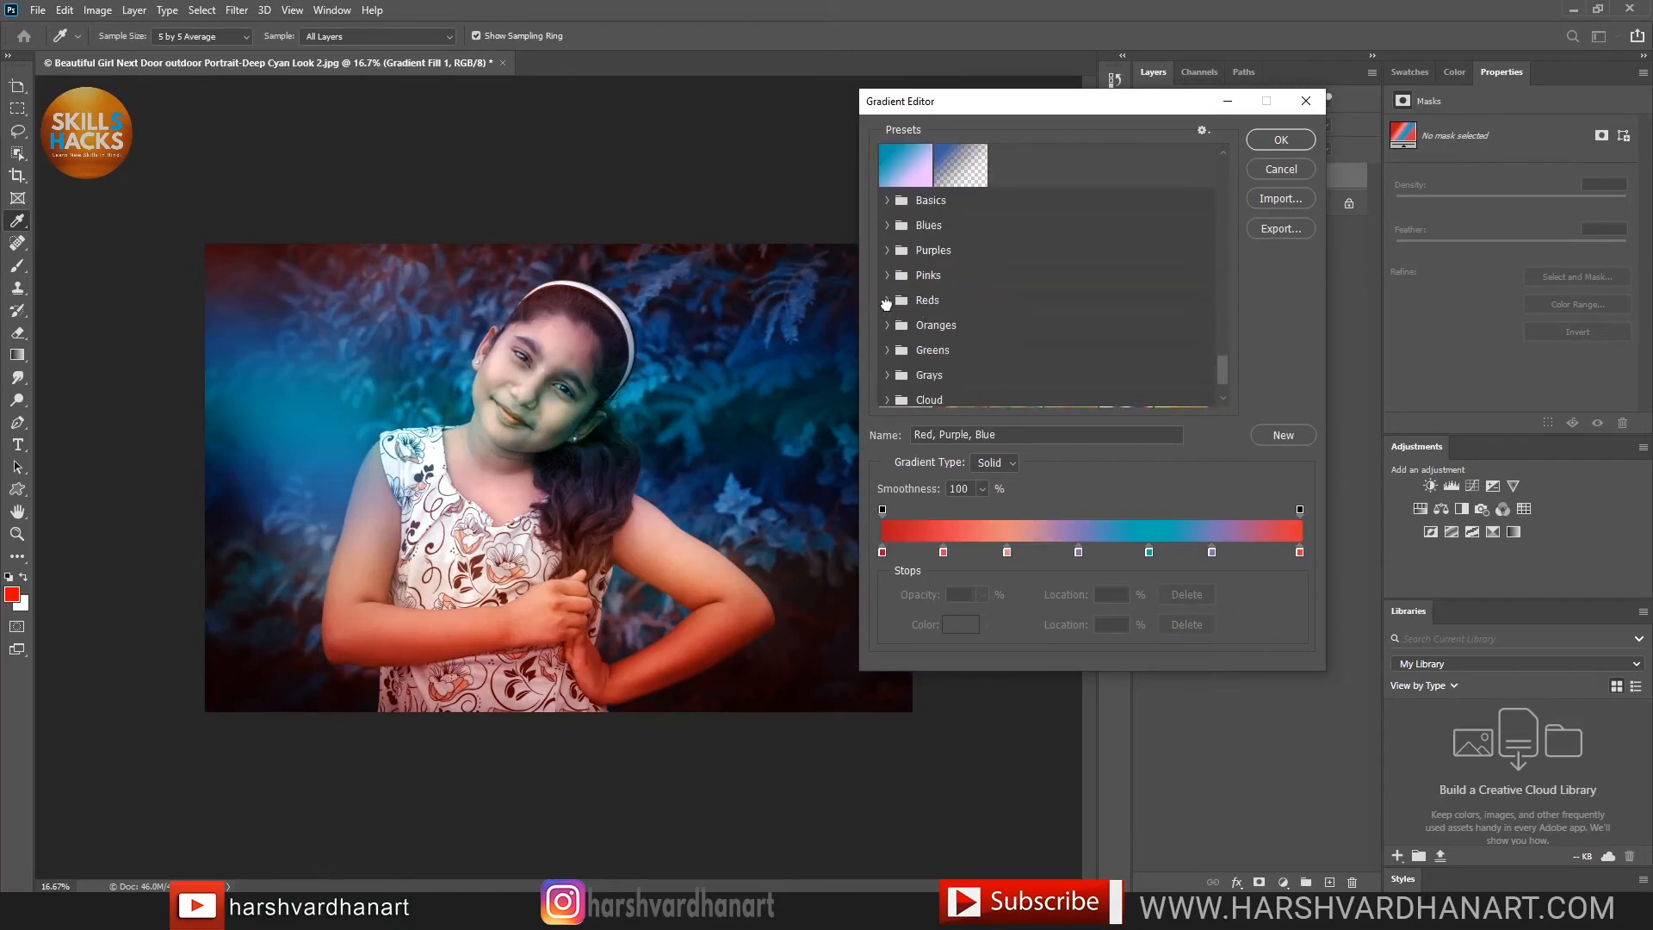
pyautogui.click(887, 300)
pyautogui.click(977, 339)
pyautogui.click(1032, 339)
pyautogui.click(963, 397)
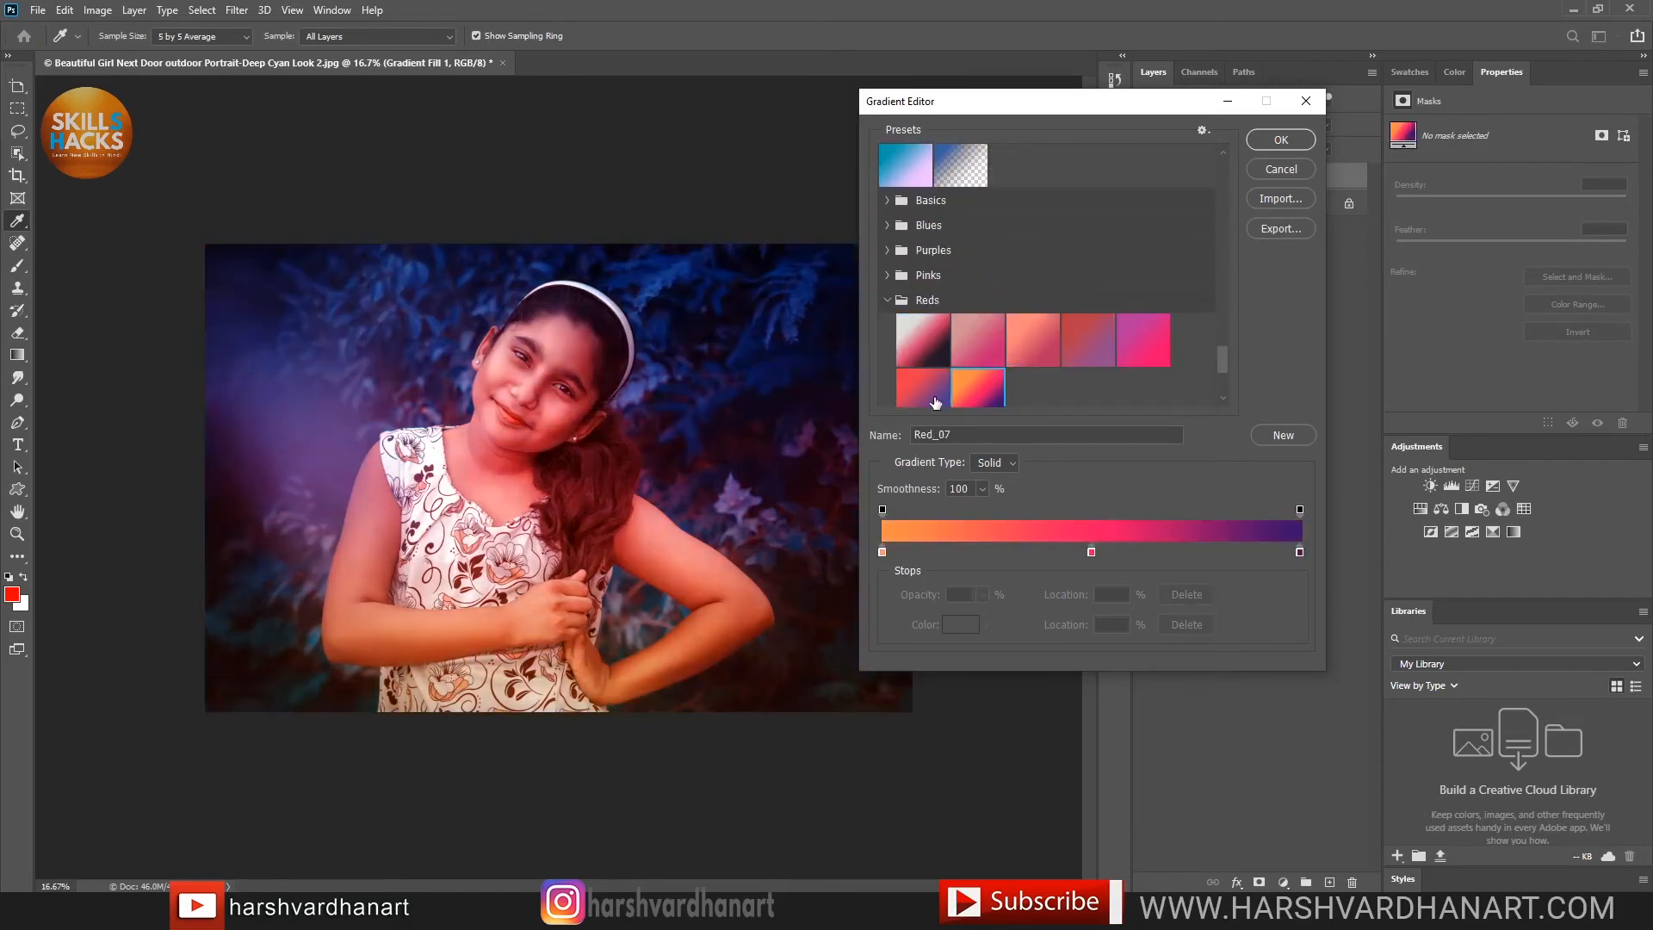
pyautogui.click(923, 385)
# Try the Pinks and Purples gradient presets, including Pink_08 and ending on Purple_09
pyautogui.click(887, 274)
pyautogui.click(1003, 380)
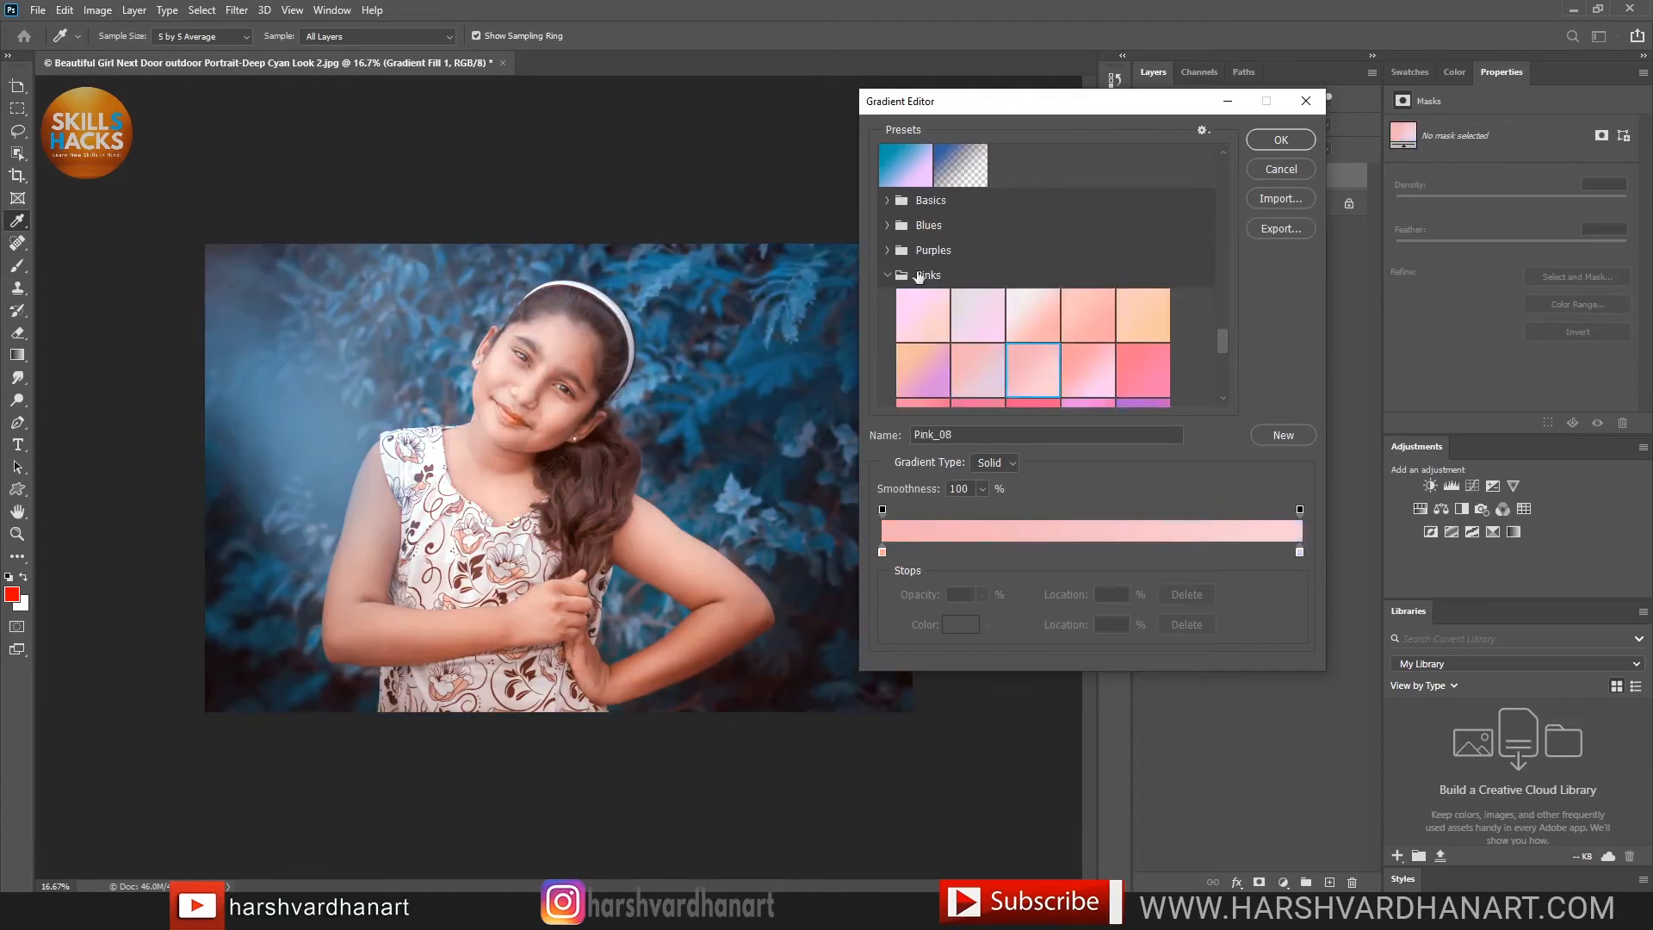
pyautogui.click(888, 250)
pyautogui.click(1032, 344)
pyautogui.click(1088, 345)
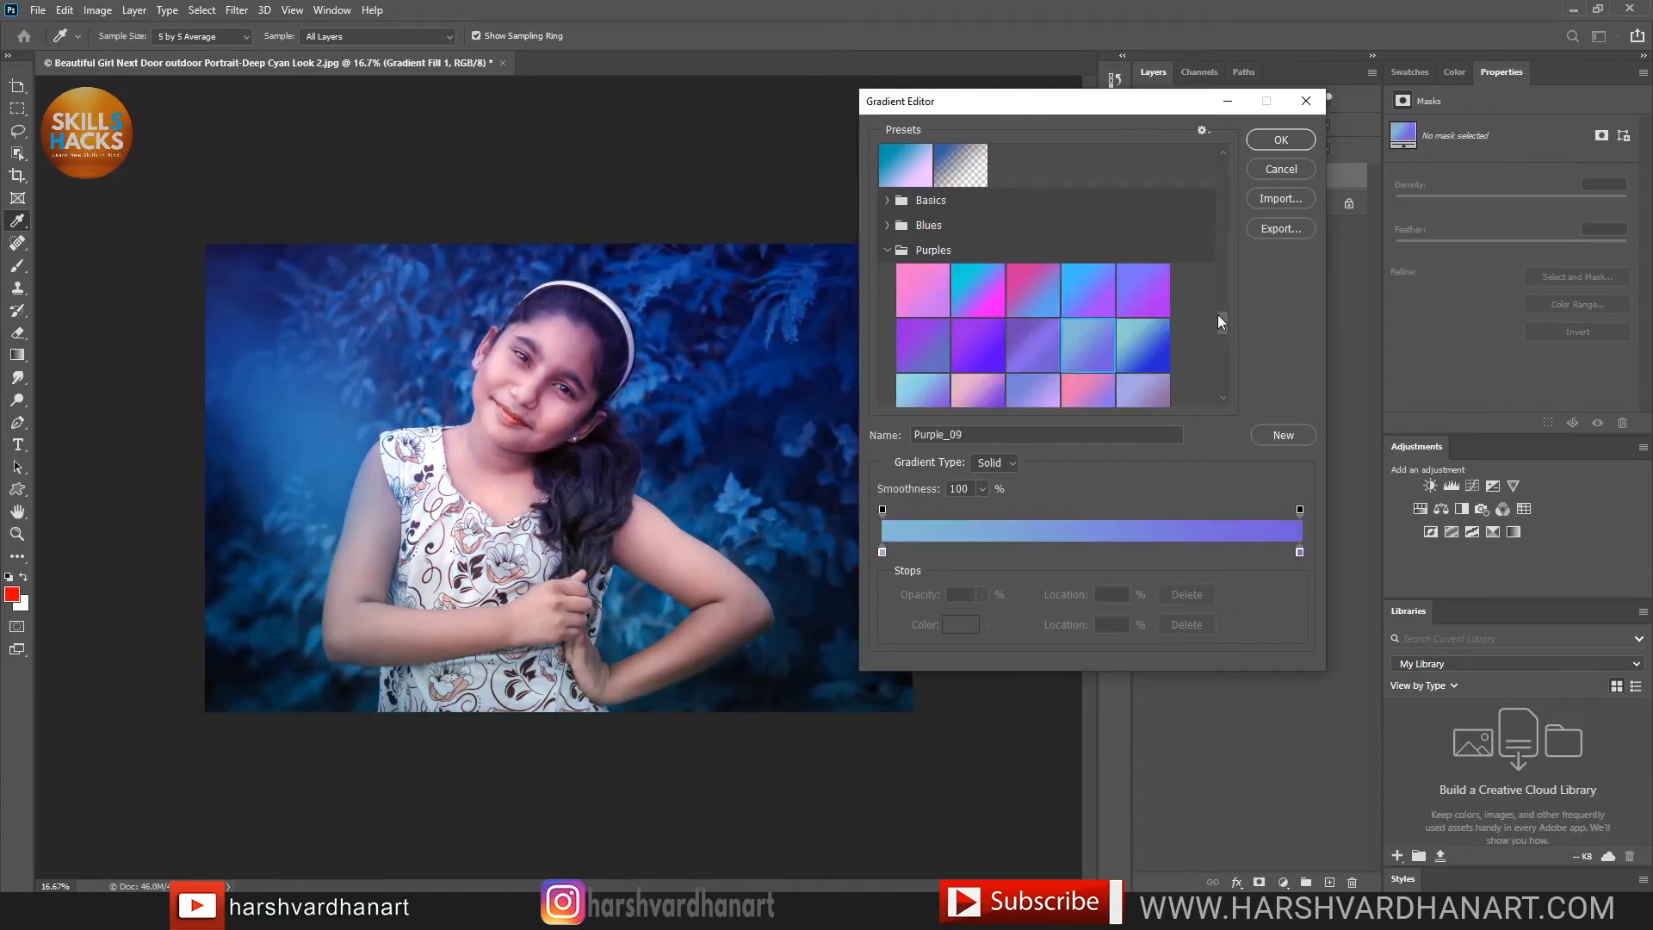
# Try the Oranges gradient presets, ending on Orange_03
pyautogui.moveTo(1217, 313); pyautogui.dragTo(1217, 384)
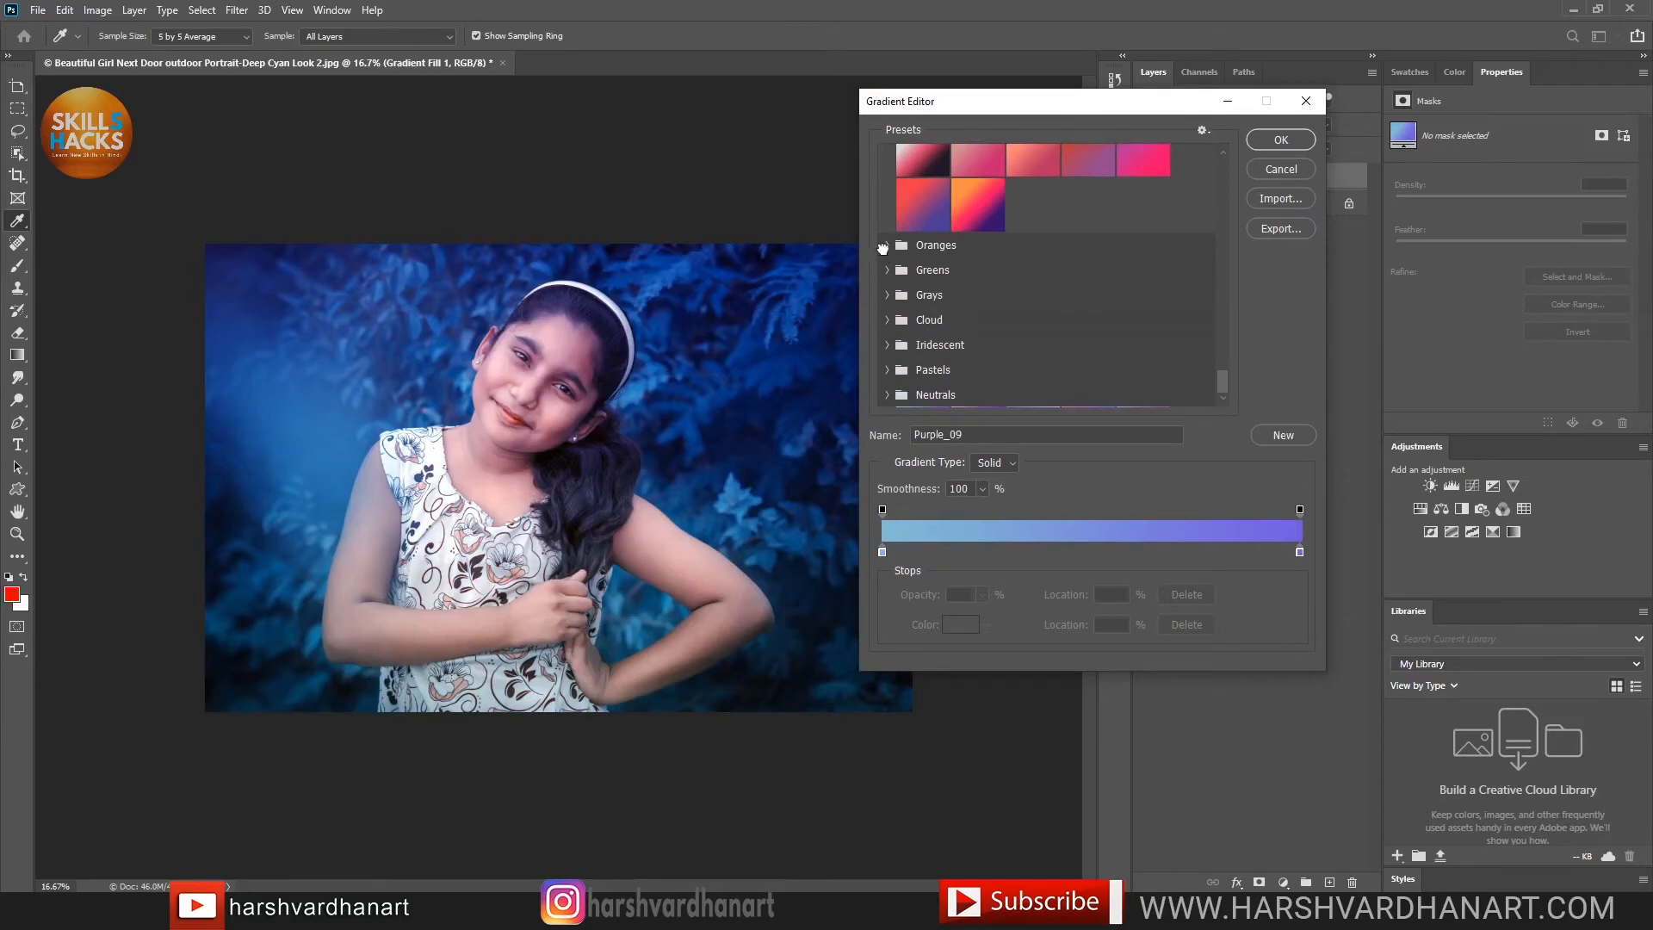
pyautogui.click(887, 245)
pyautogui.click(923, 284)
pyautogui.click(1032, 284)
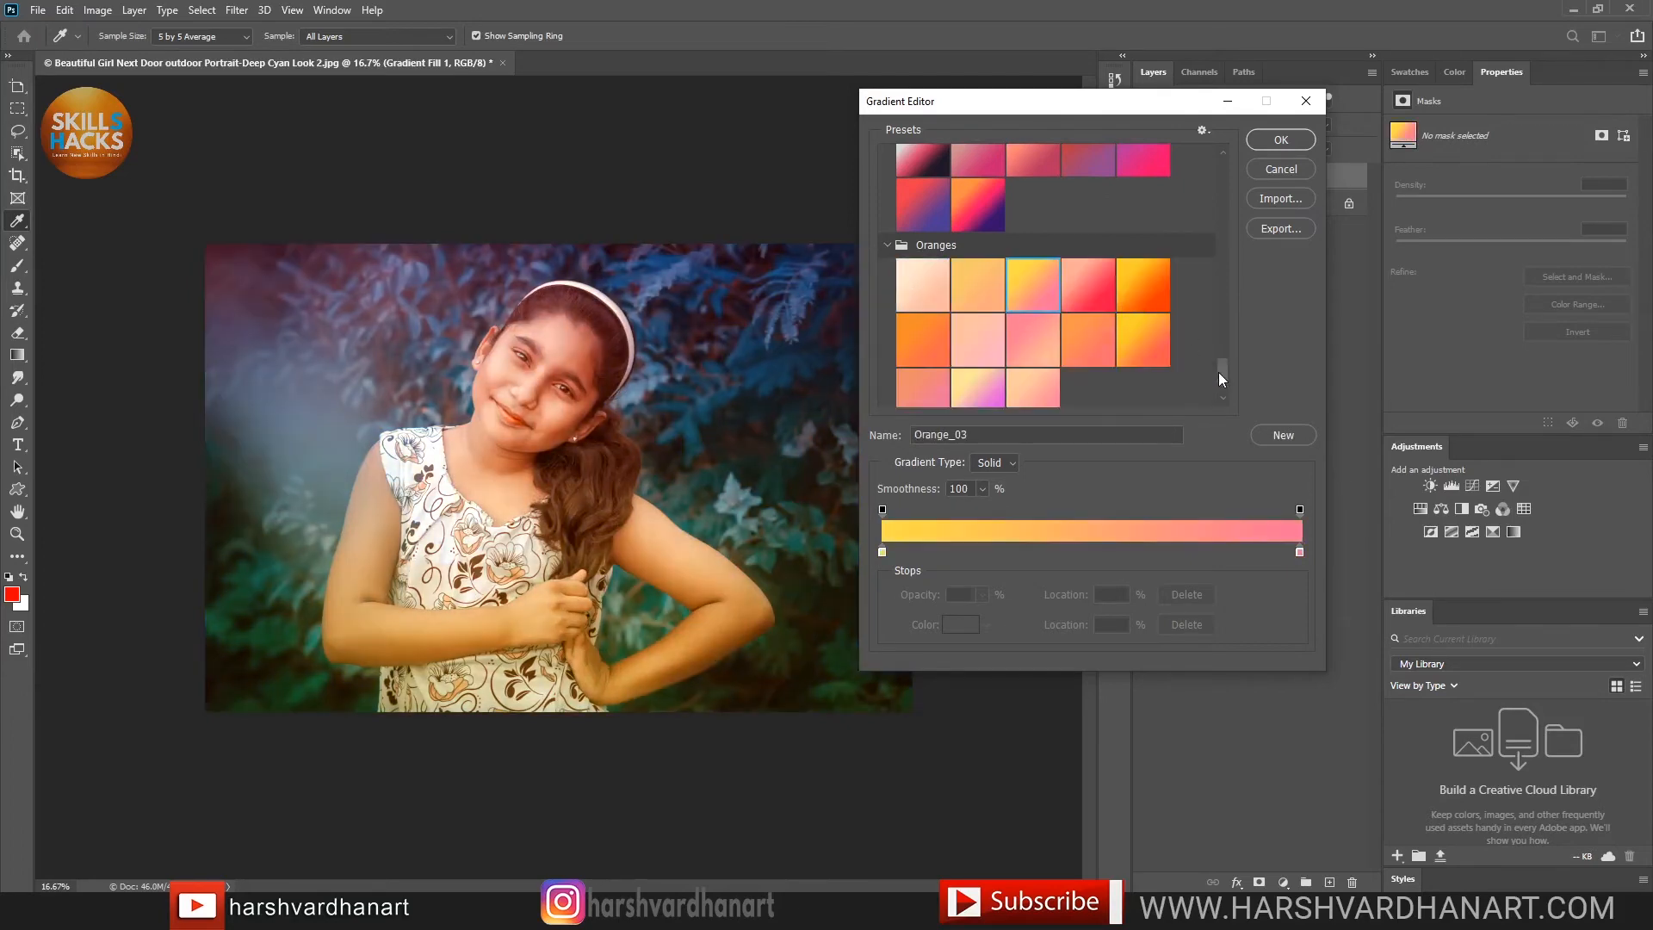
# Try the Cloud gradient presets, including Cloud_02 and Cloud_03, ending on Cloud_05
pyautogui.scroll(-3, 1219, 379)
pyautogui.click(901, 320)
pyautogui.click(956, 353)
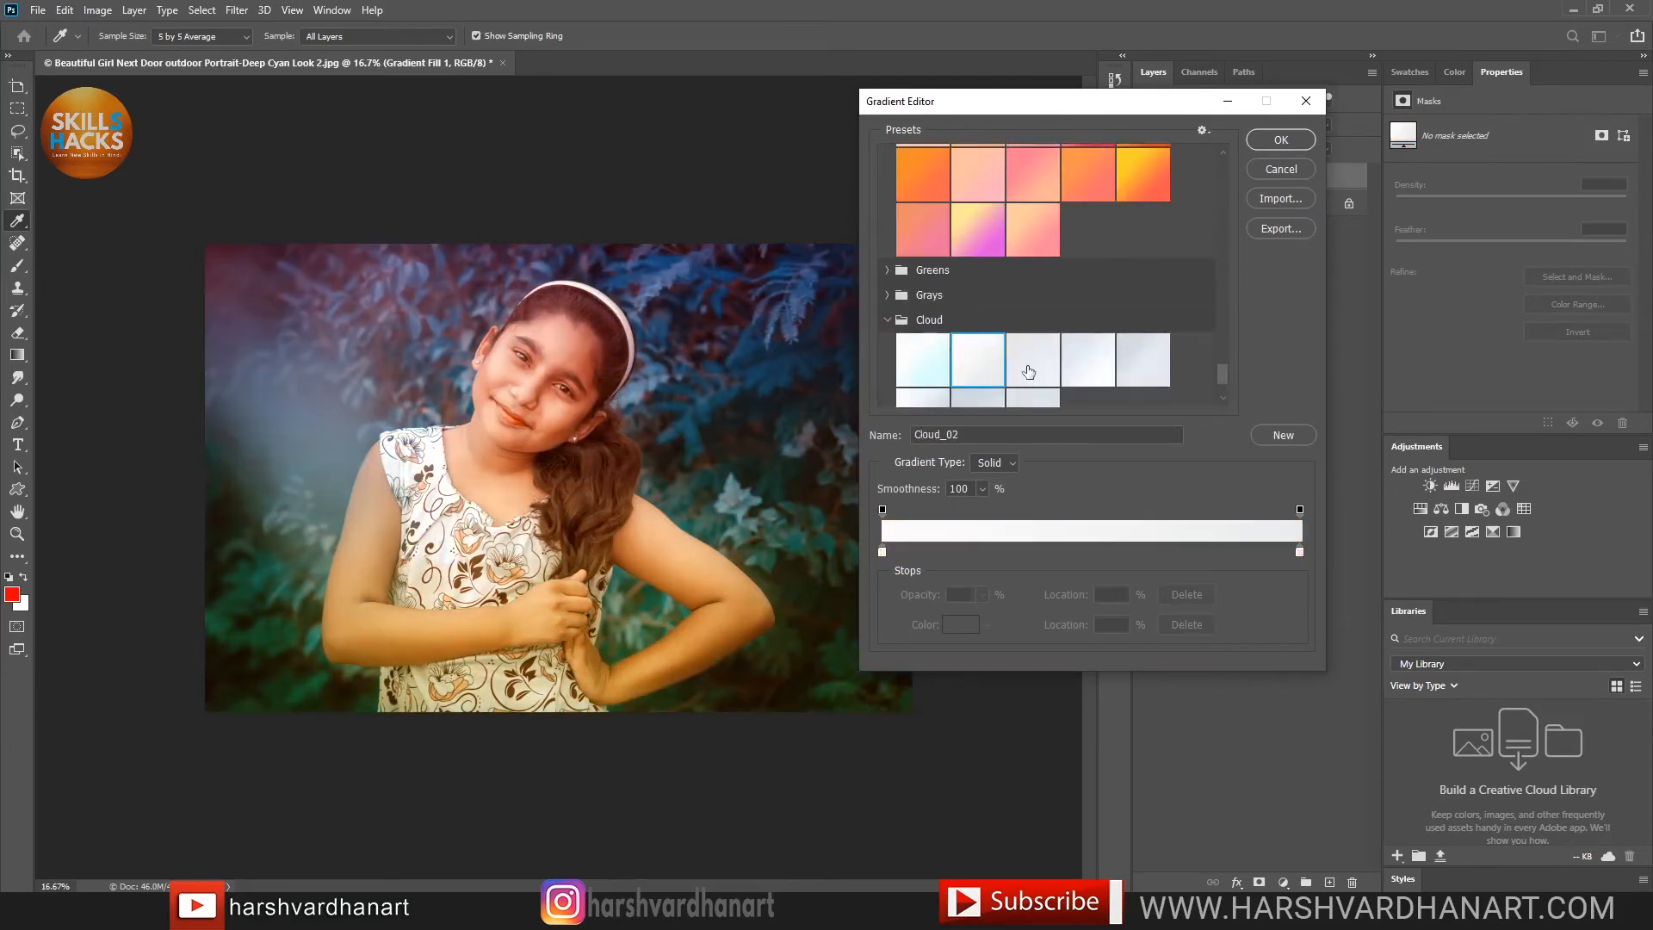
pyautogui.click(925, 366)
pyautogui.click(1035, 365)
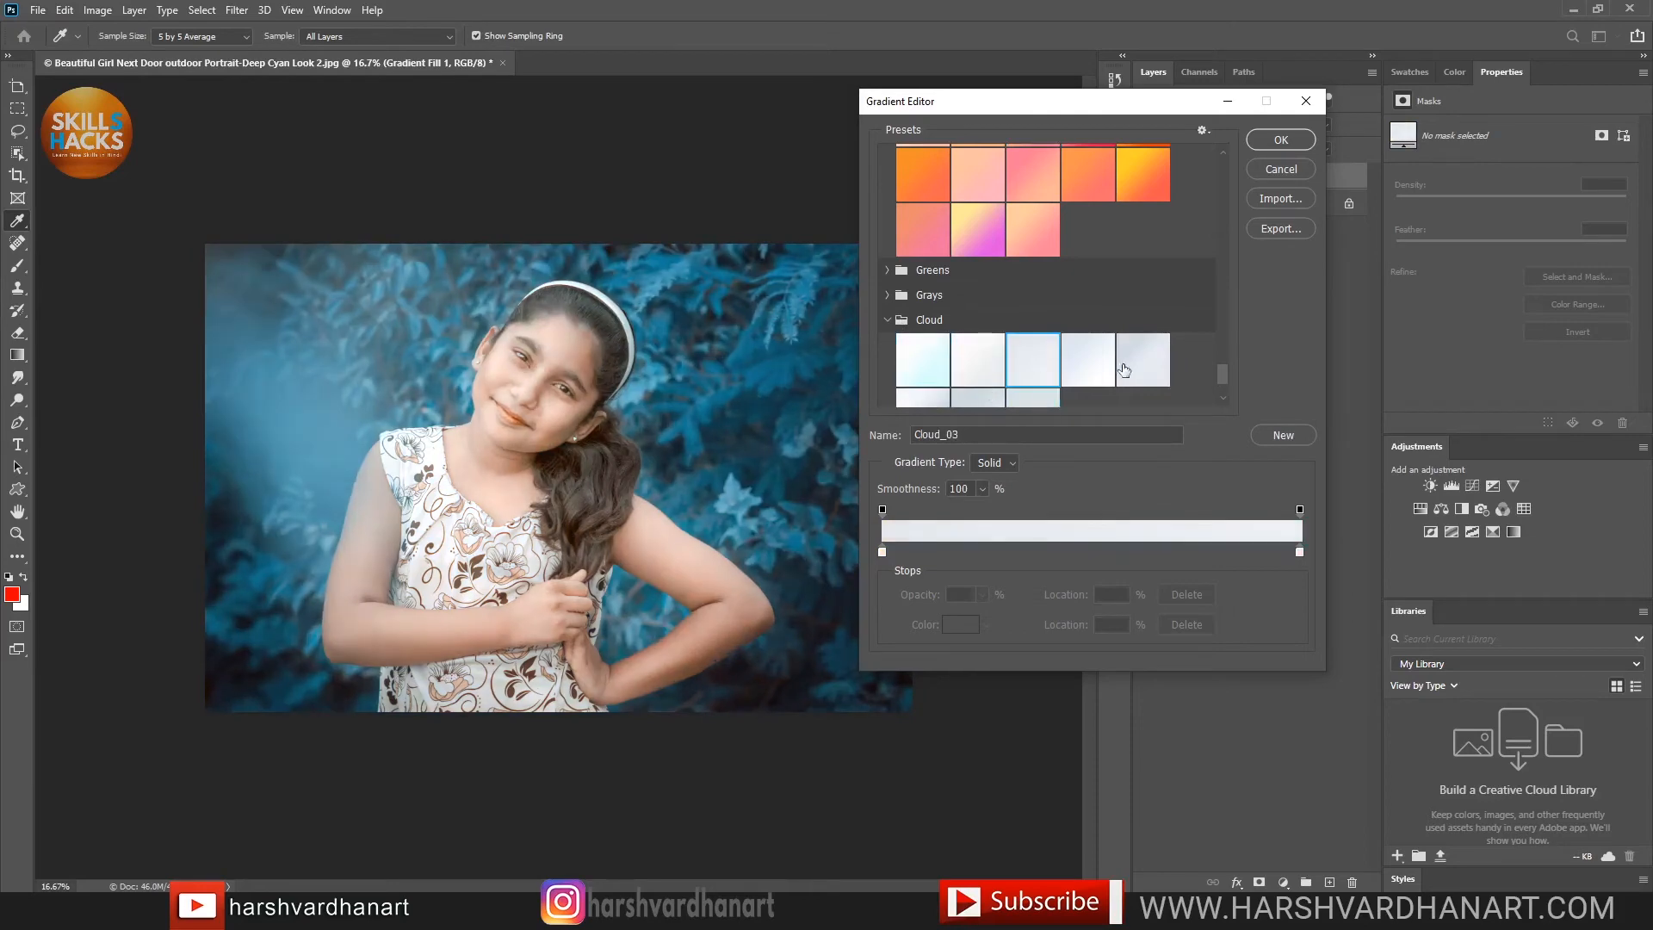
pyautogui.click(1123, 370)
# Compare the Grays gradient presets on the portrait, ending on Gray_09
pyautogui.click(886, 296)
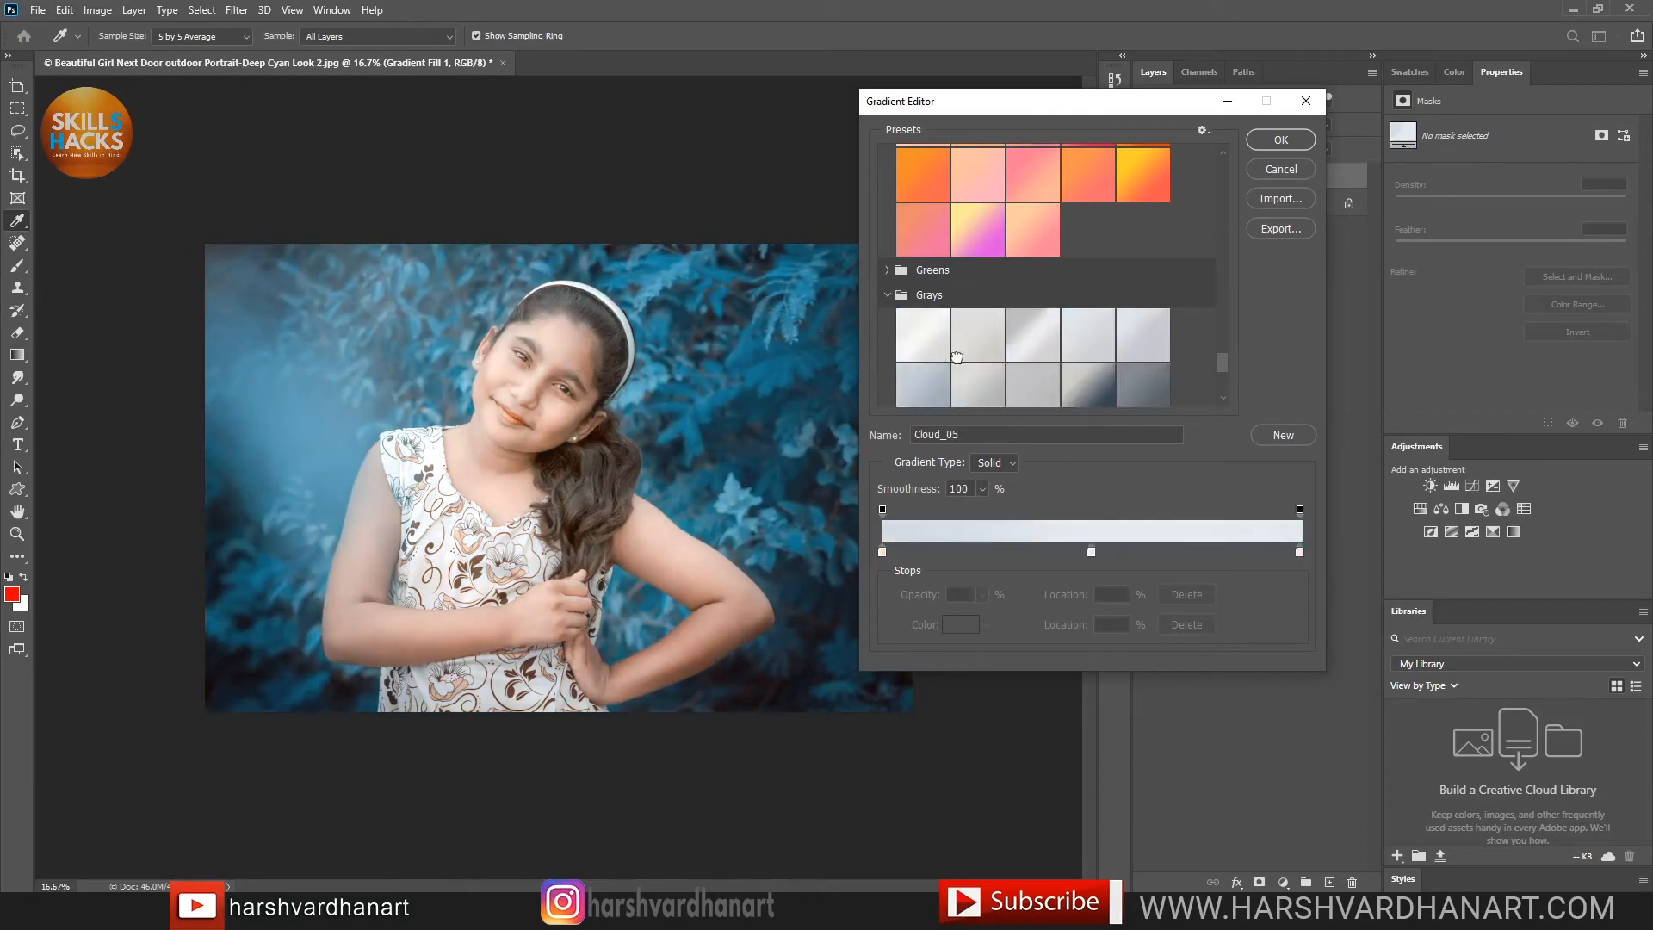
pyautogui.click(1089, 383)
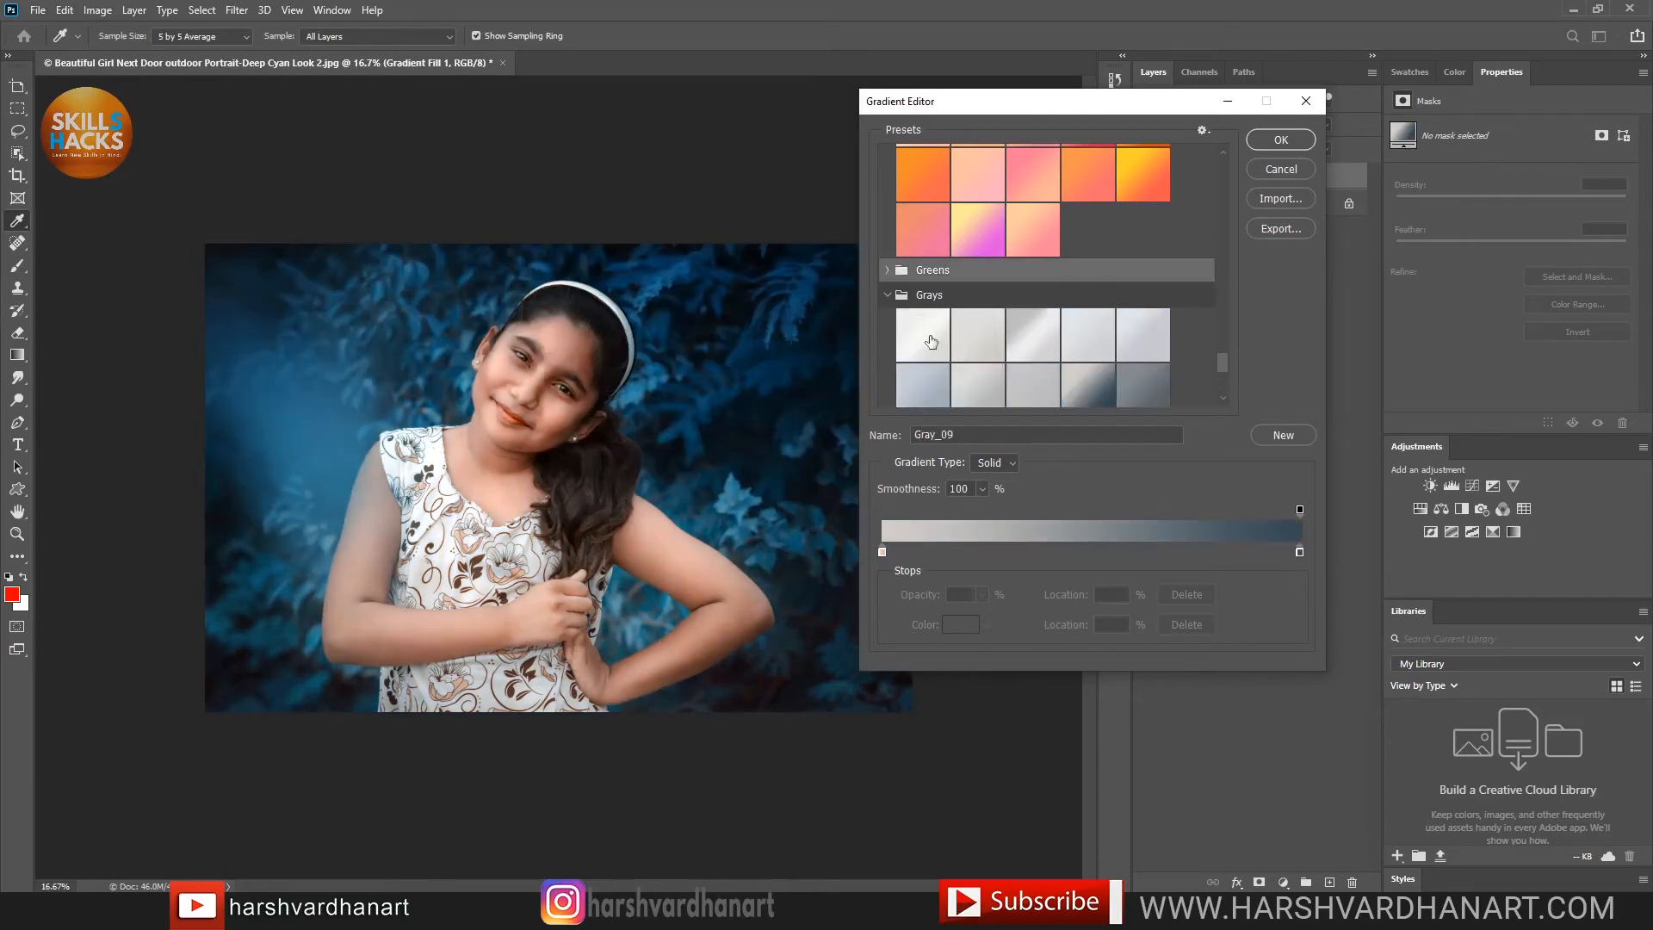
pyautogui.click(931, 342)
pyautogui.click(1089, 383)
# Try the Greens gradient presets, ending on Green_08
pyautogui.click(887, 270)
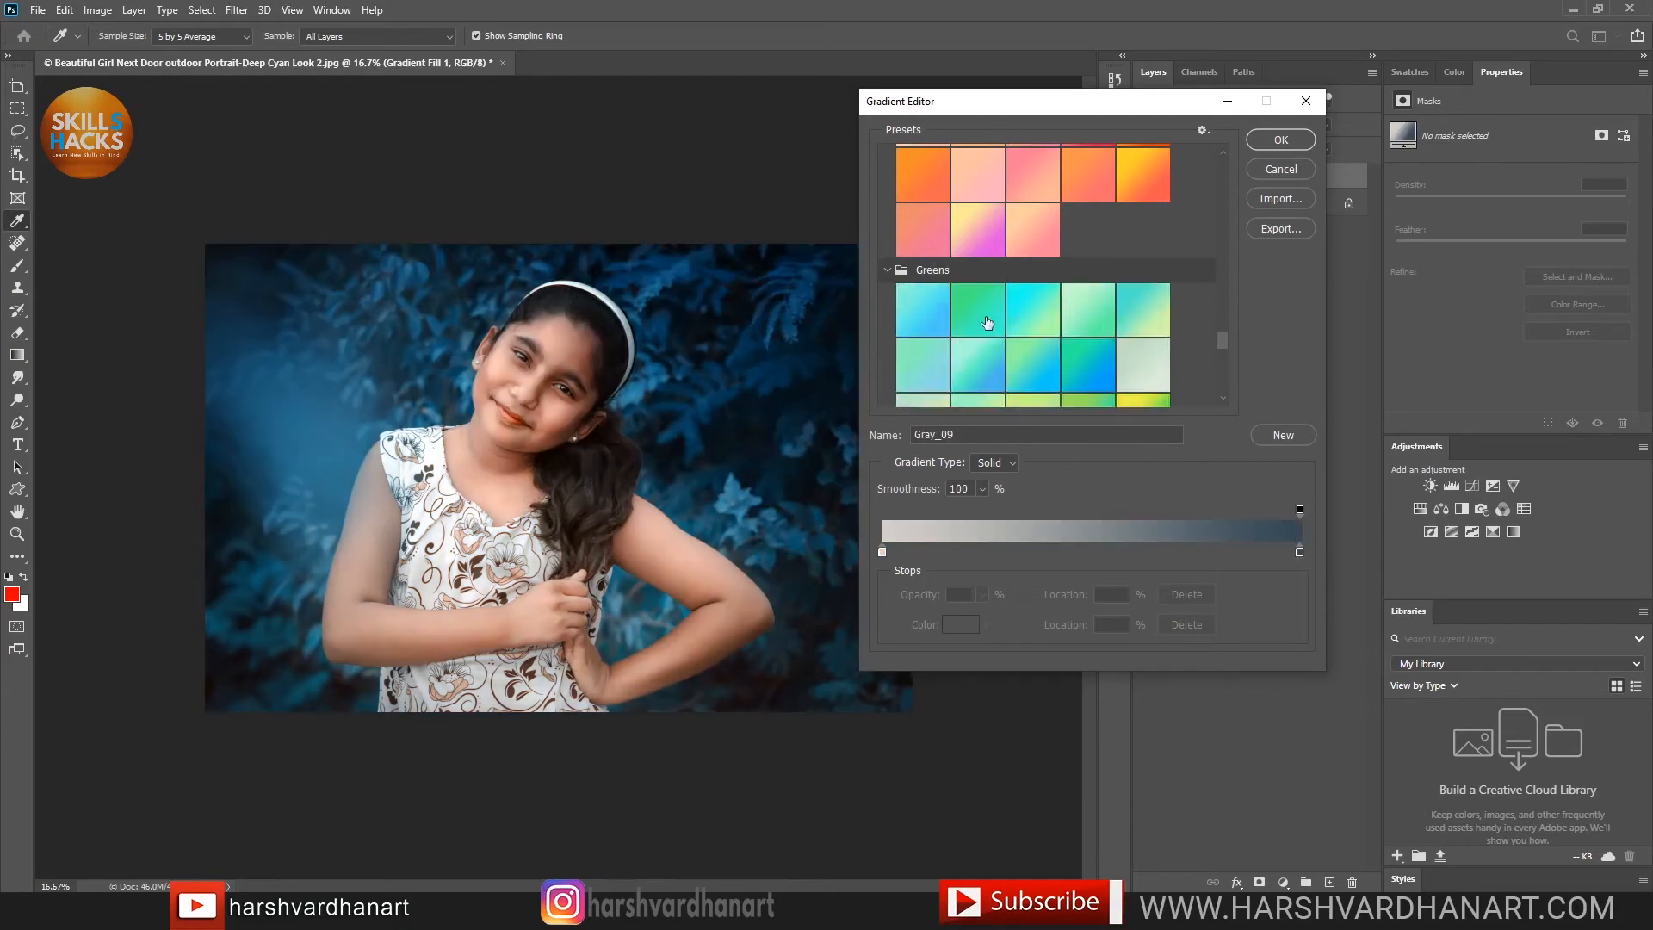
pyautogui.click(989, 373)
pyautogui.click(1048, 365)
pyautogui.scroll(-2, 1119, 383)
pyautogui.scroll(-1, 1120, 383)
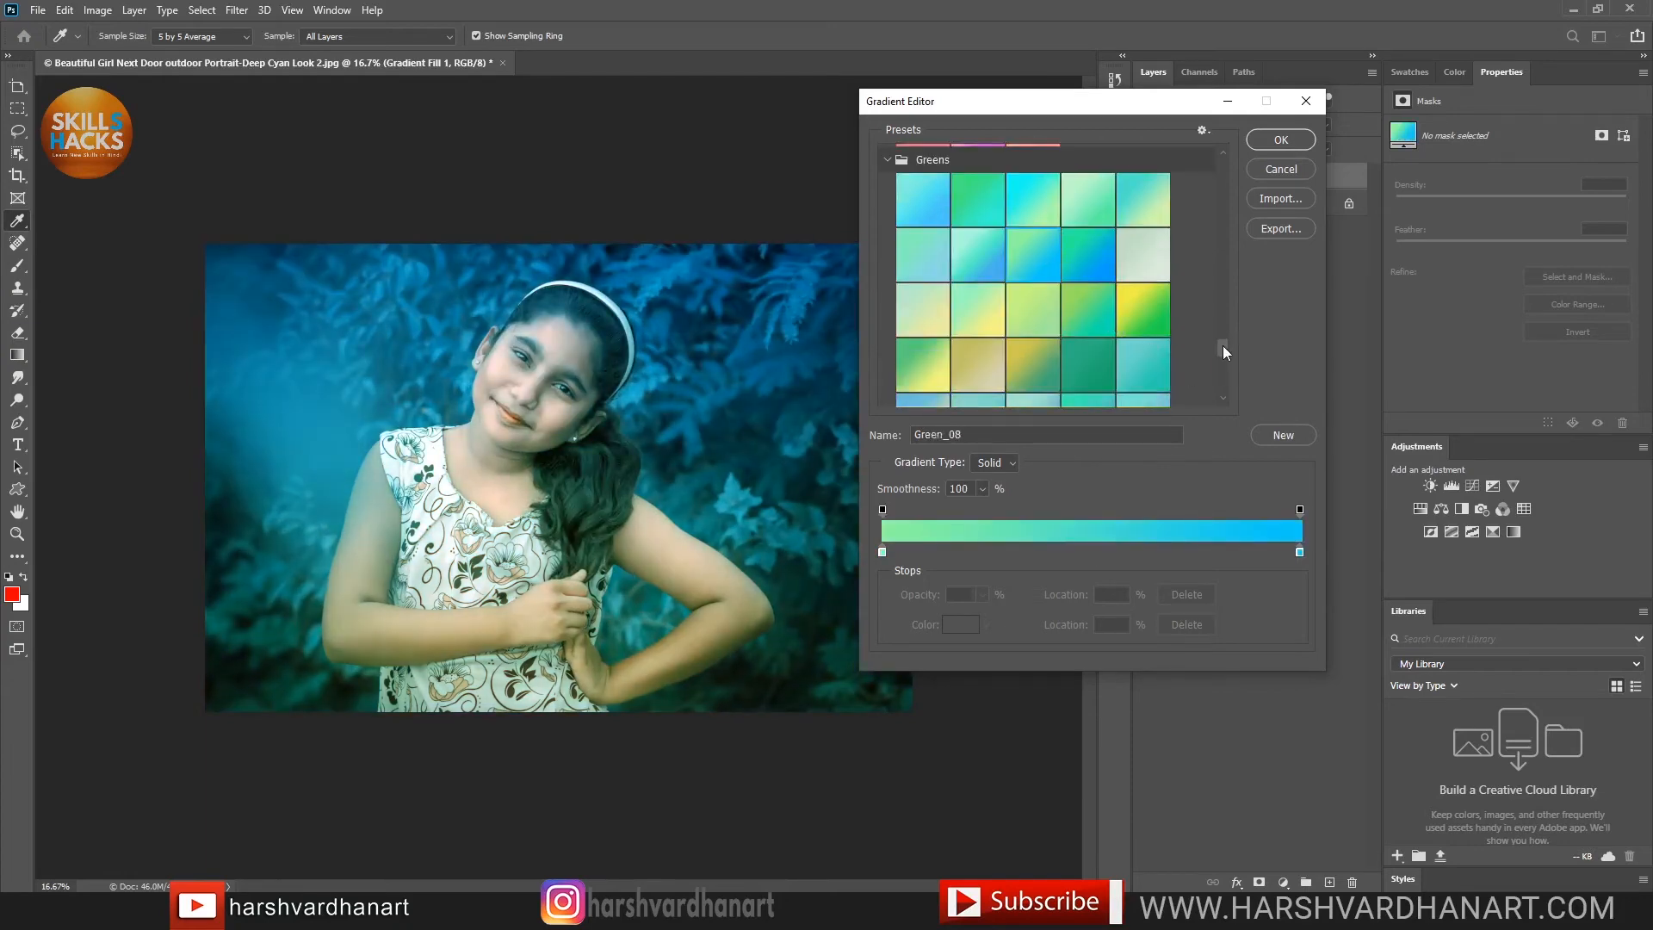
# Expand the Iridescent gradient presets and try Iridescent_22
pyautogui.moveTo(1223, 344); pyautogui.dragTo(1226, 375)
pyautogui.scroll(-1, 998, 381)
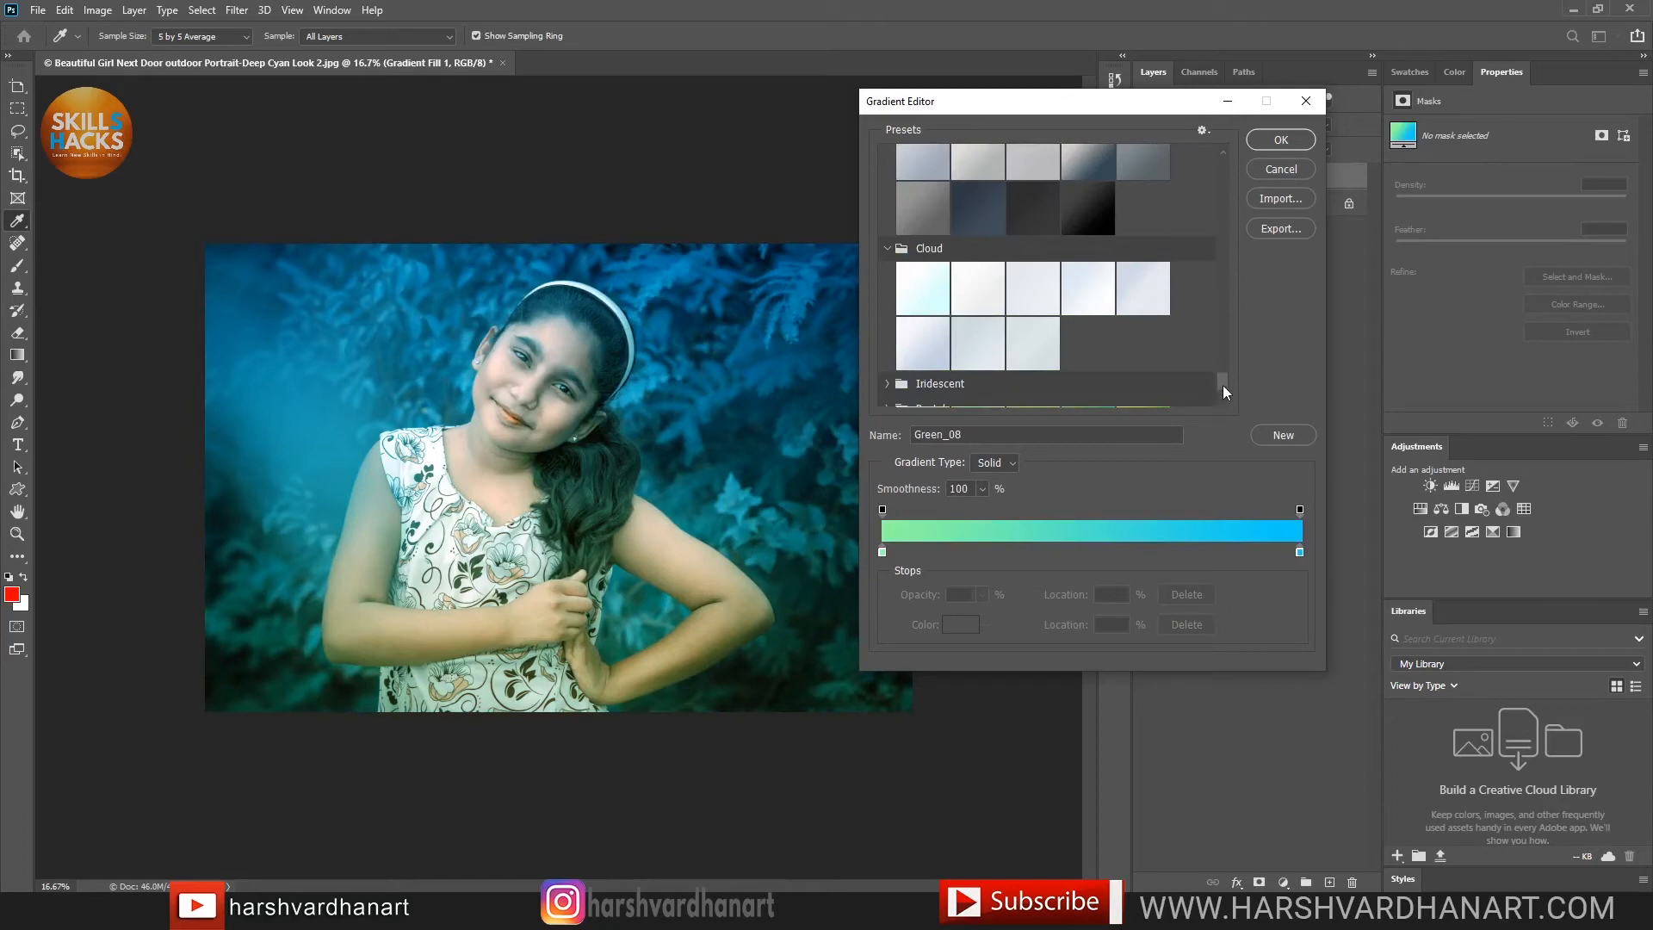
pyautogui.scroll(-1, 1221, 388)
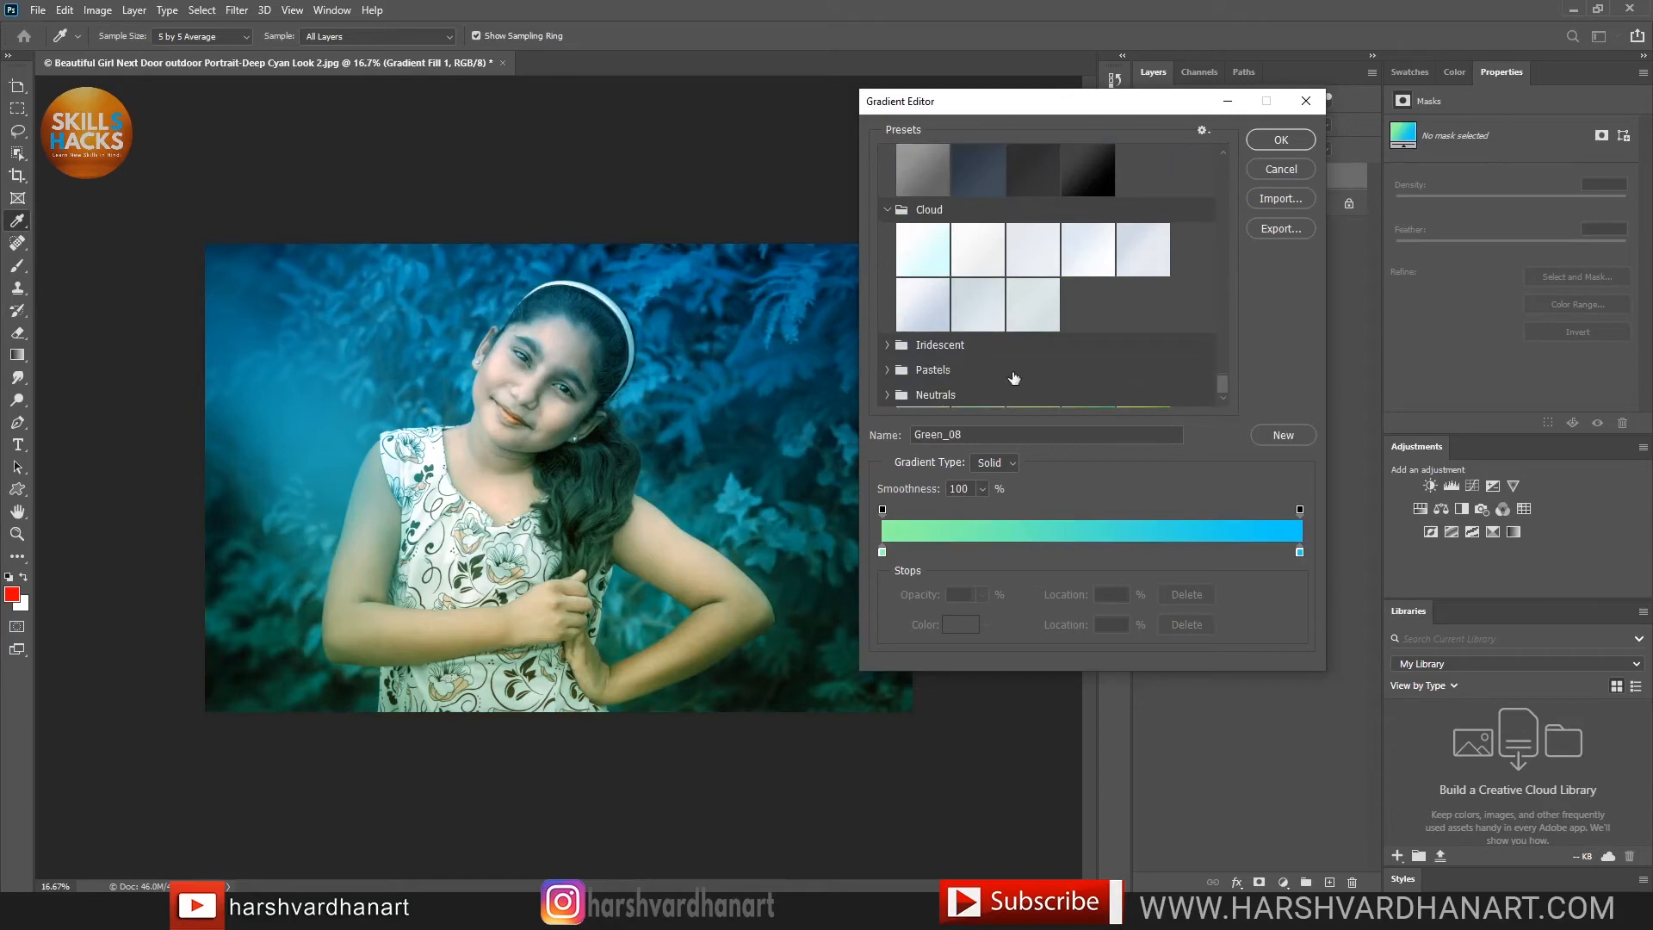
pyautogui.click(887, 345)
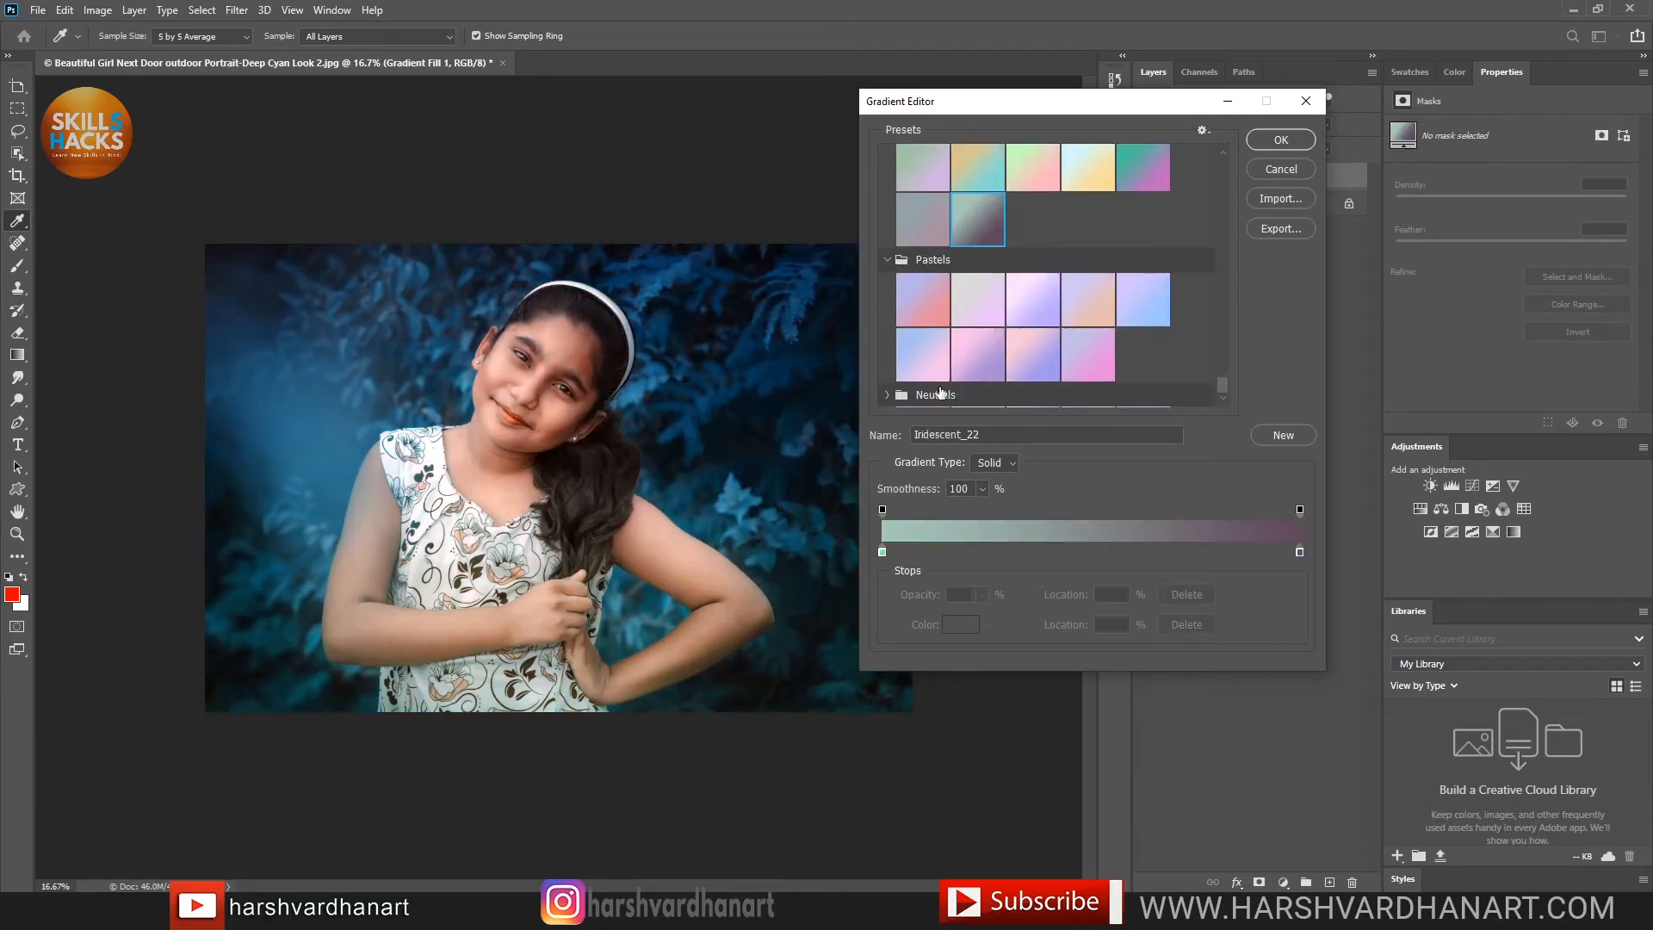
# Try the Neutrals gradient presets, ending on Off white_01, and cancel the changes to the gradient fill
pyautogui.click(888, 394)
pyautogui.scroll(-1, 1218, 385)
pyautogui.click(1002, 389)
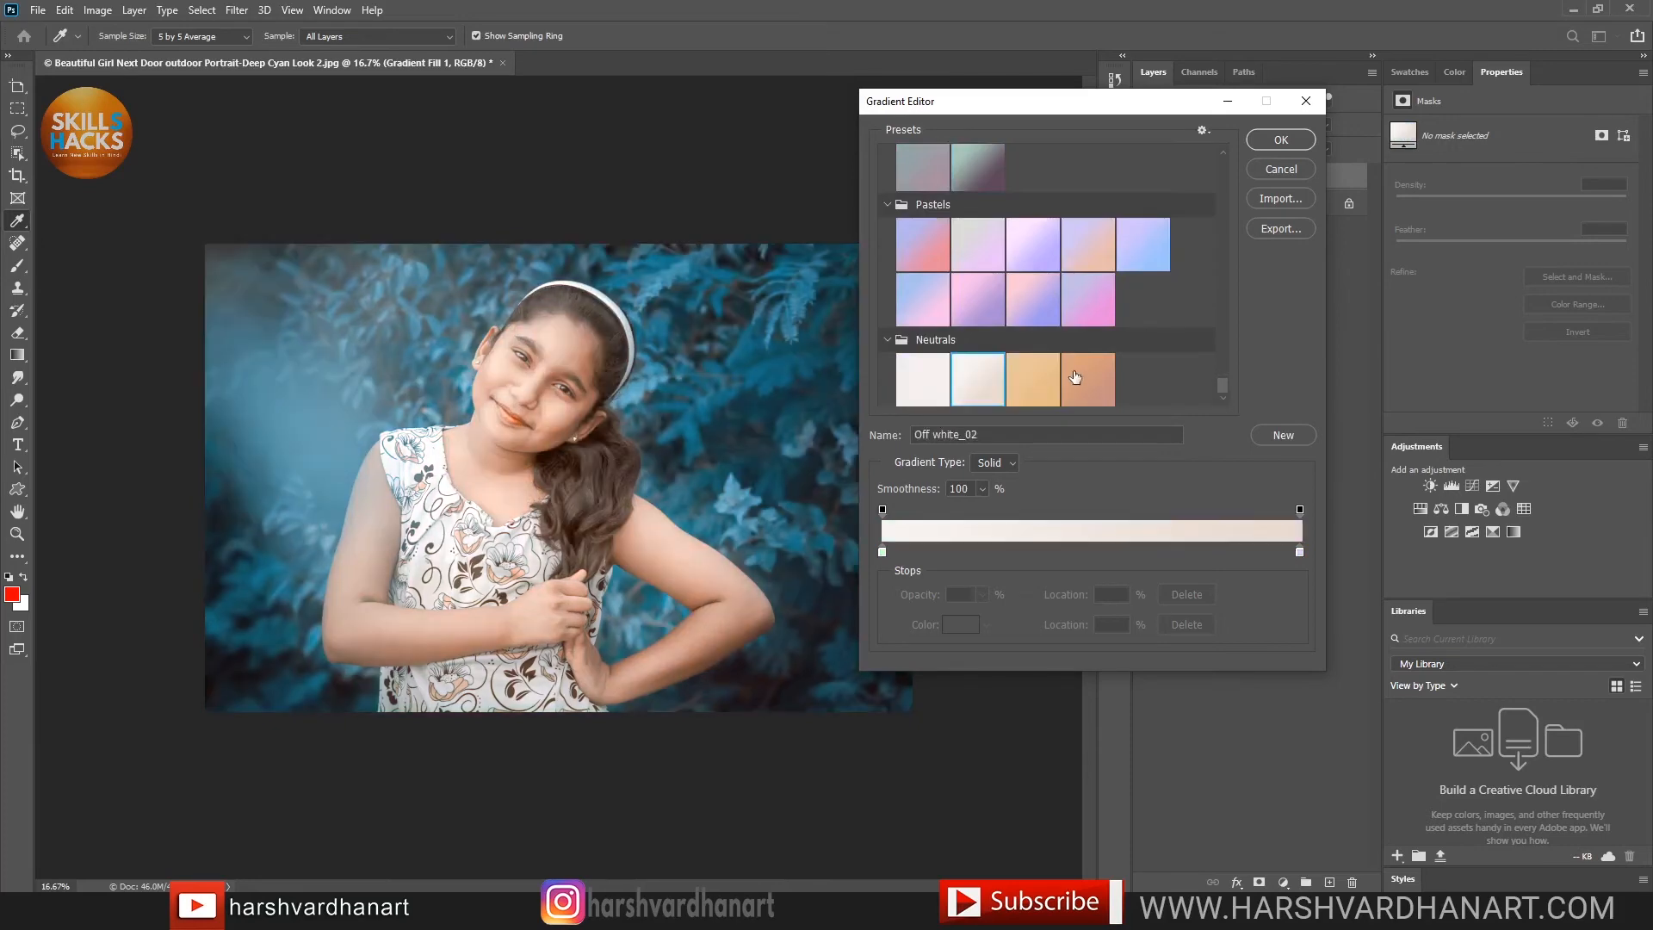
pyautogui.click(1074, 376)
pyautogui.click(1033, 371)
pyautogui.click(925, 385)
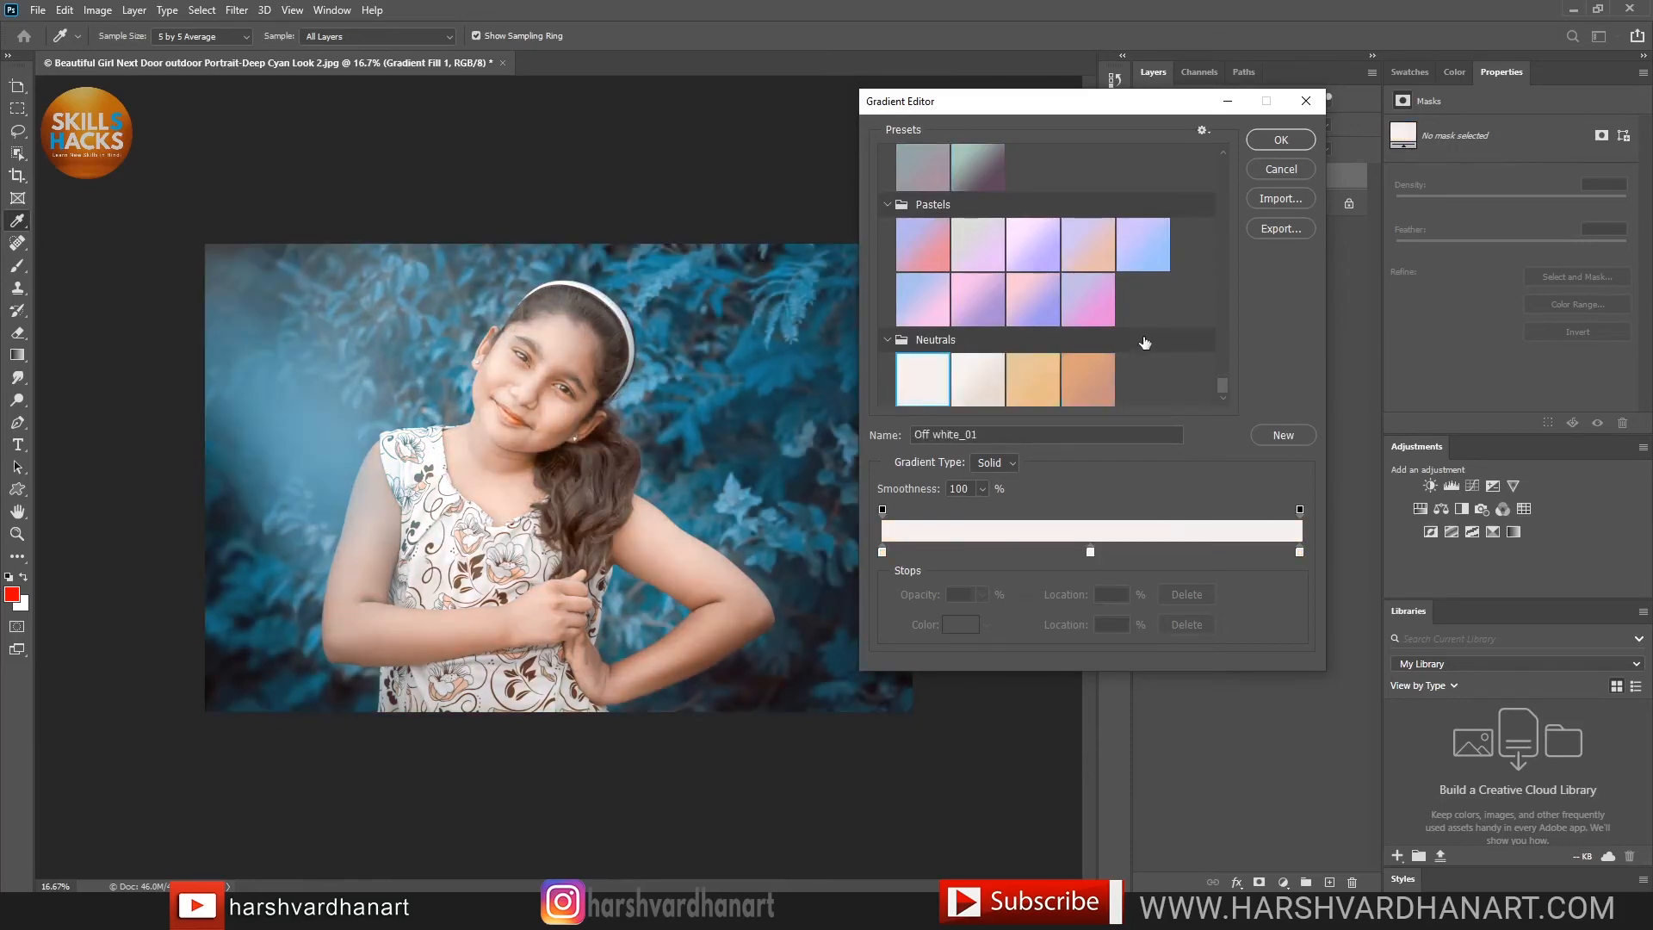
pyautogui.moveTo(1223, 378); pyautogui.dragTo(1212, 277)
pyautogui.click(1270, 140)
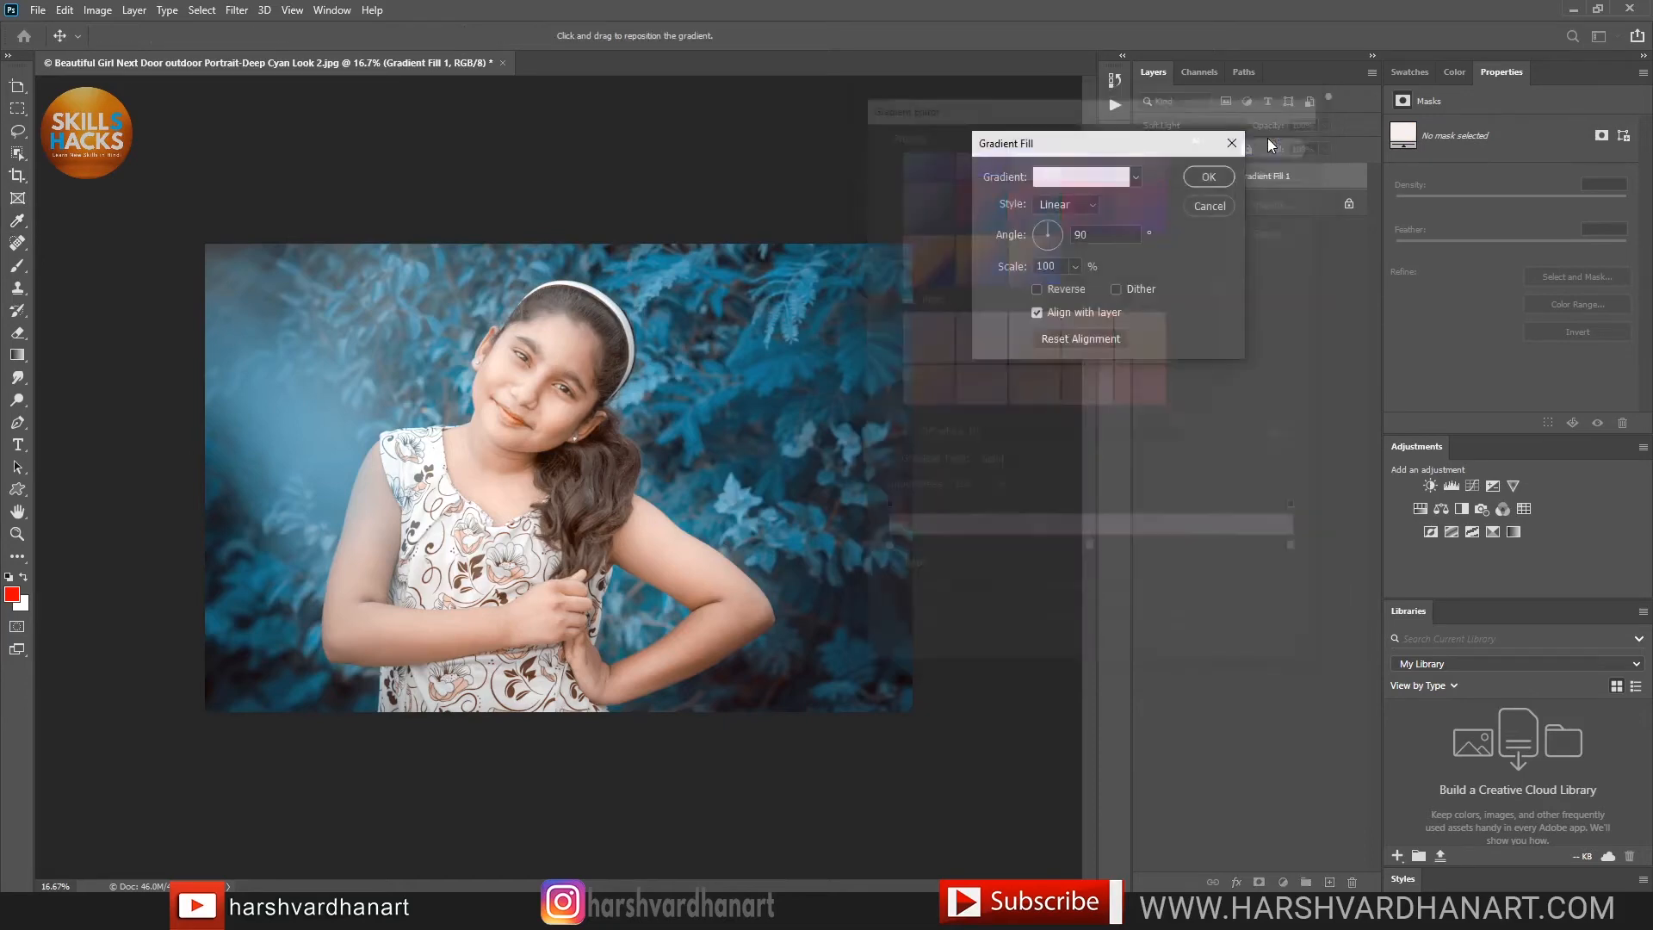
pyautogui.click(1211, 204)
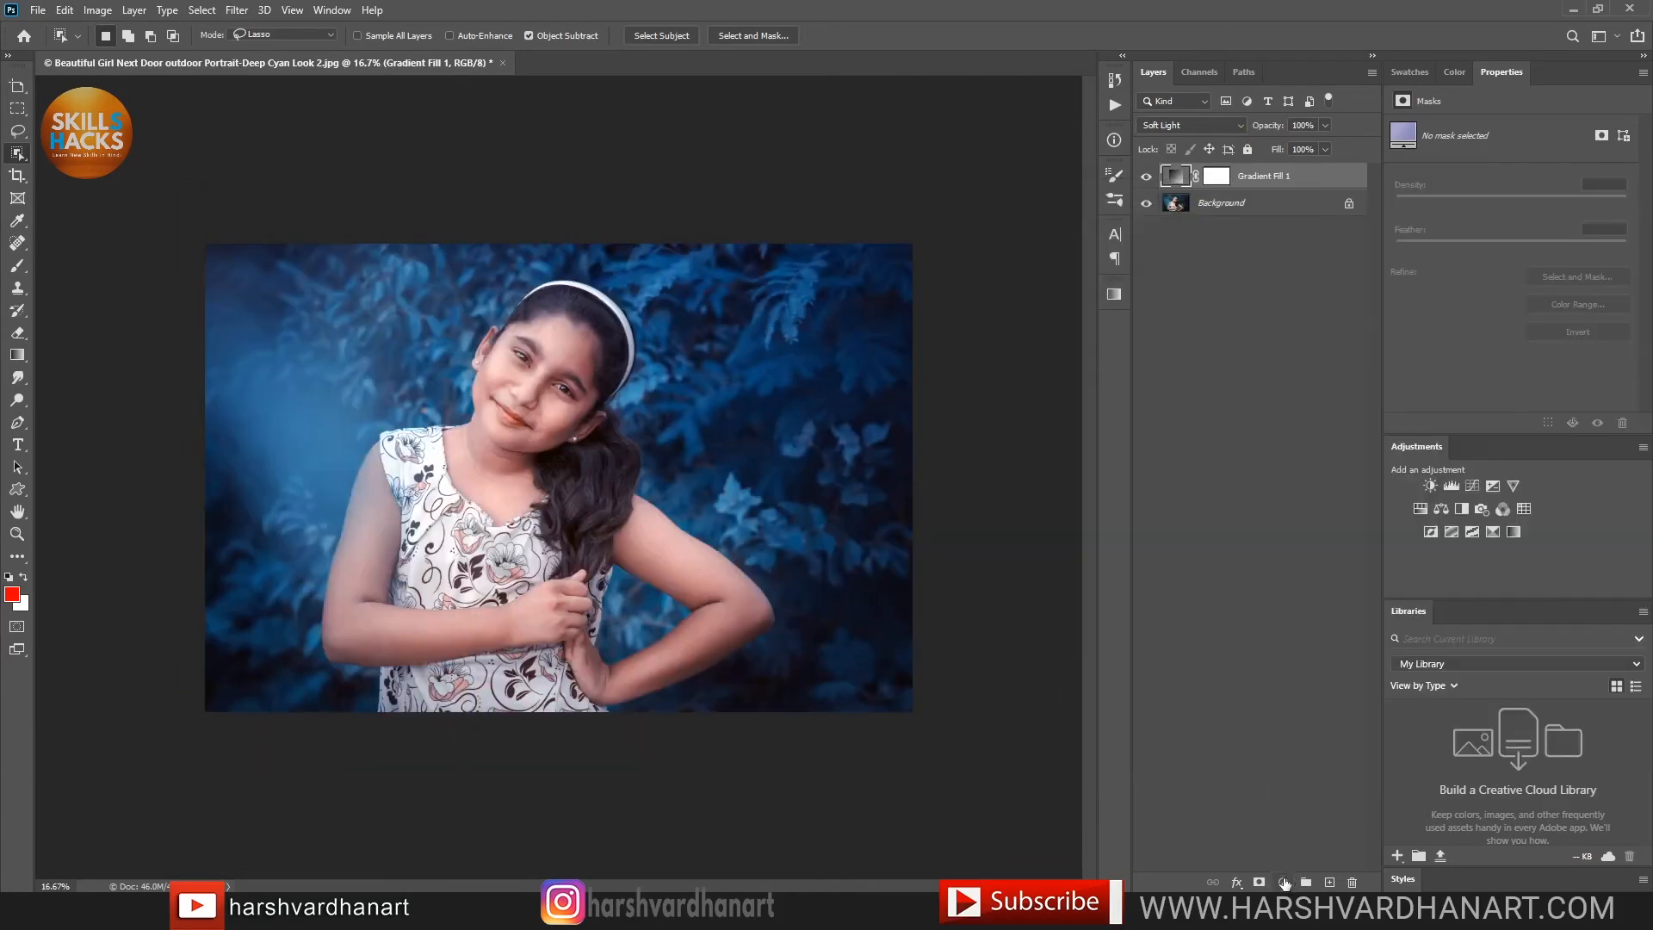
# Start a Pattern fill layer above the gradient fill layer and open its pattern presets
pyautogui.click(1284, 880)
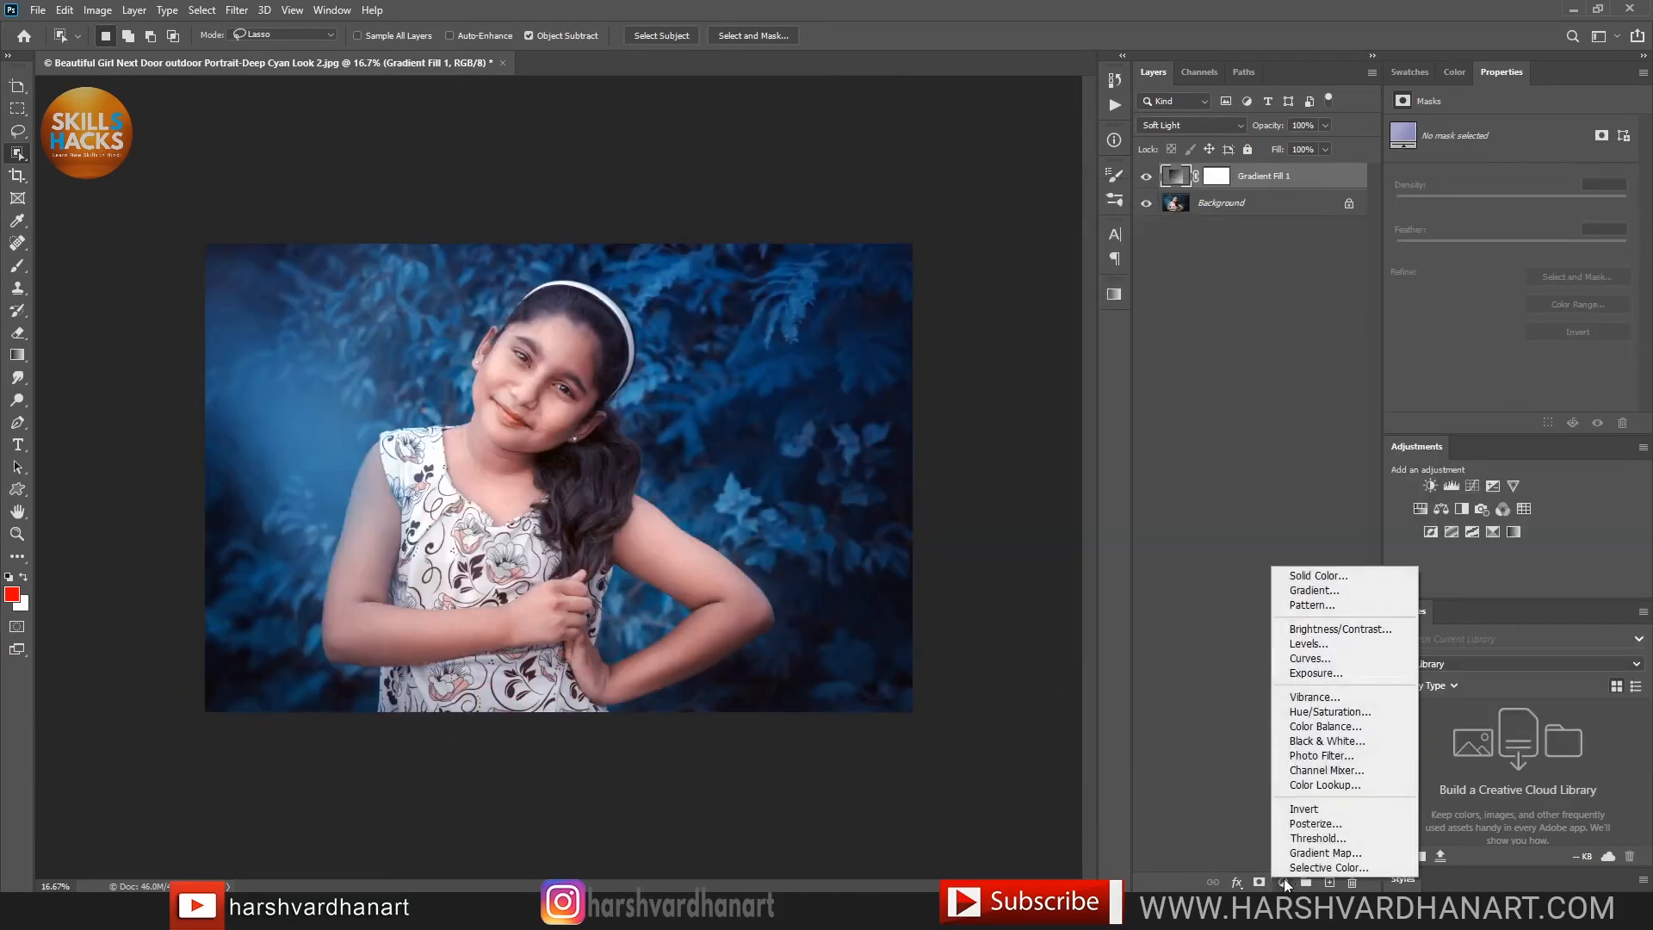
pyautogui.click(1327, 606)
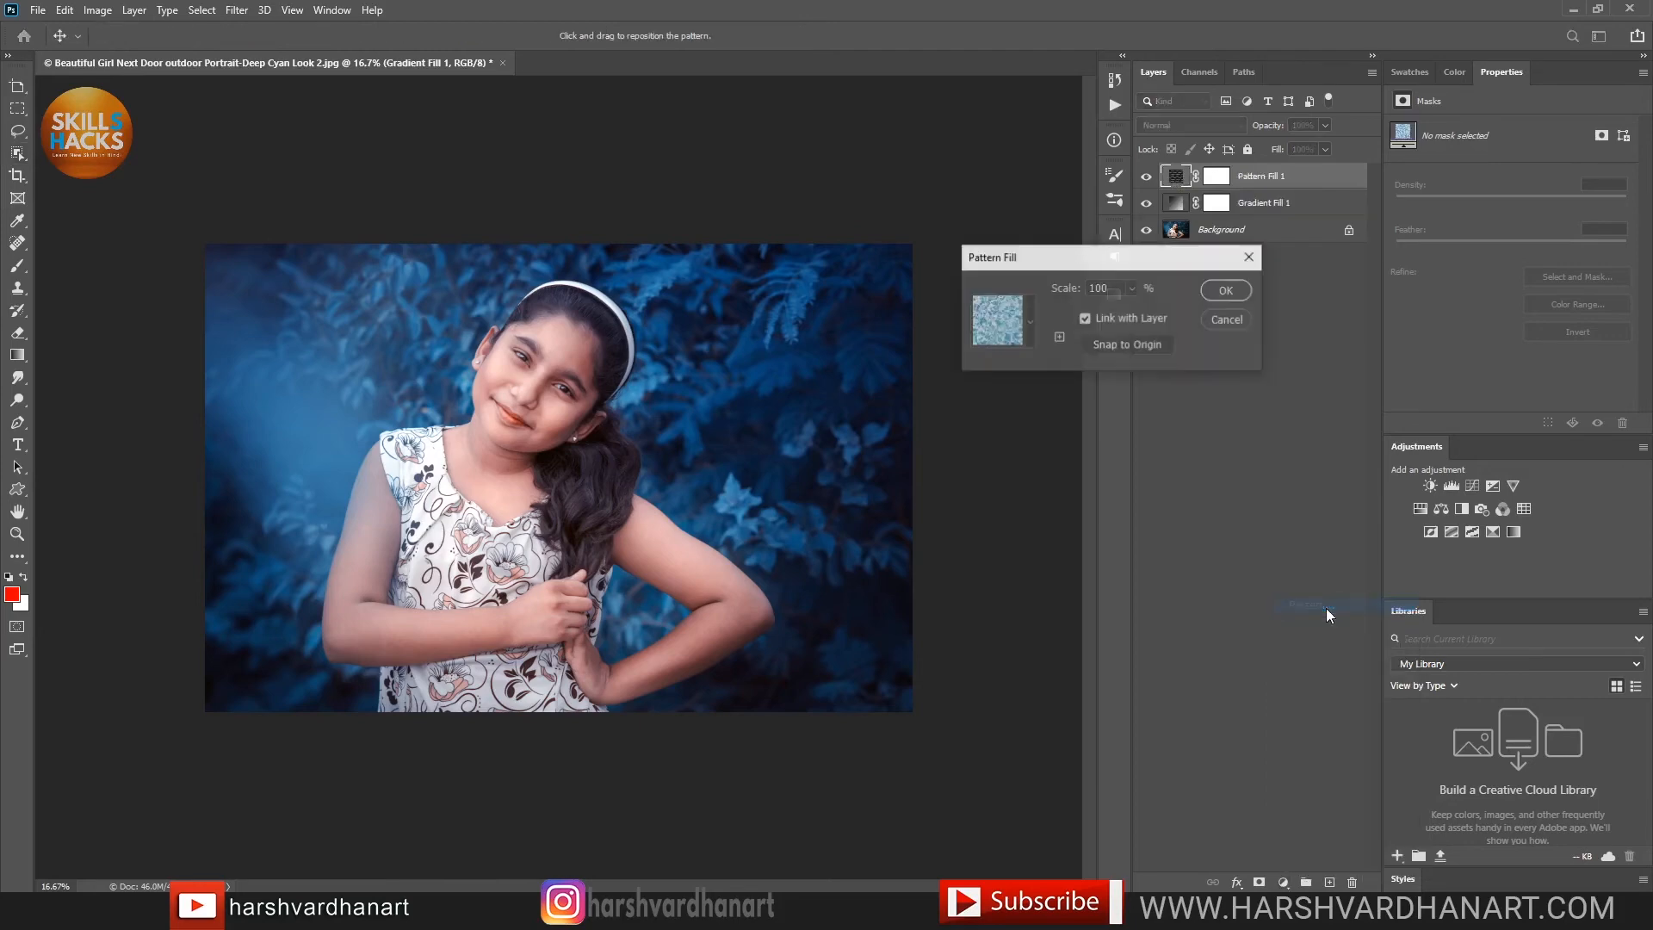
pyautogui.click(1031, 341)
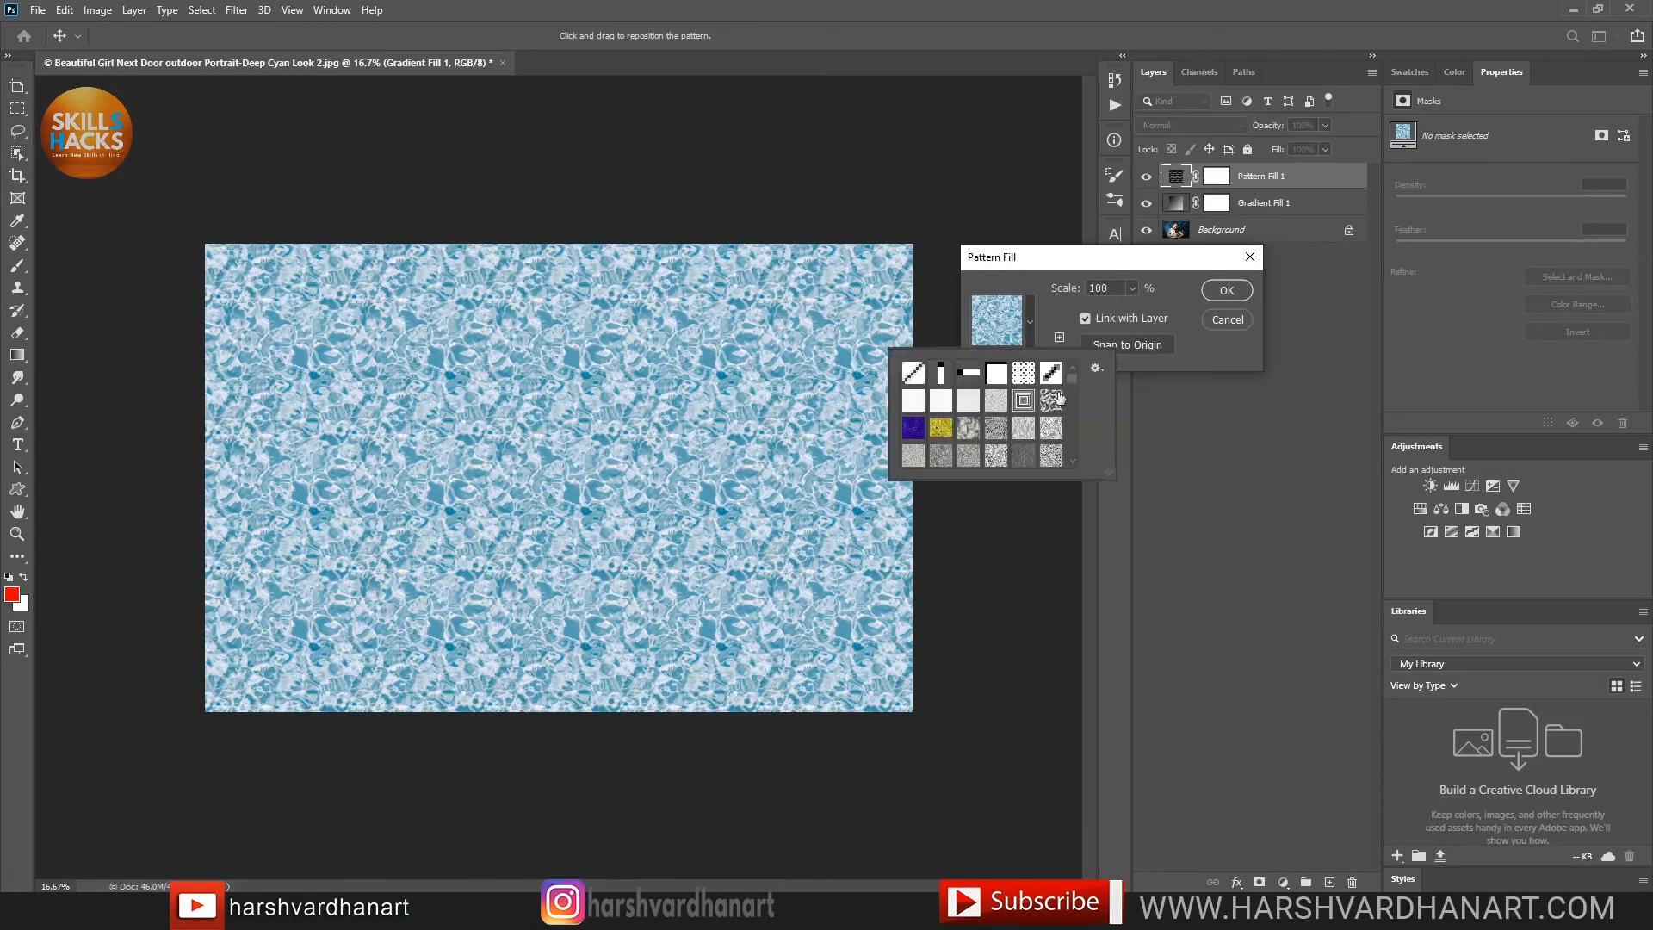
# Show the pattern presets as large thumbnails, enlarge the preset list and move the Pattern Fill dialog to make room for it
pyautogui.moveTo(1105, 472); pyautogui.dragTo(1135, 682)
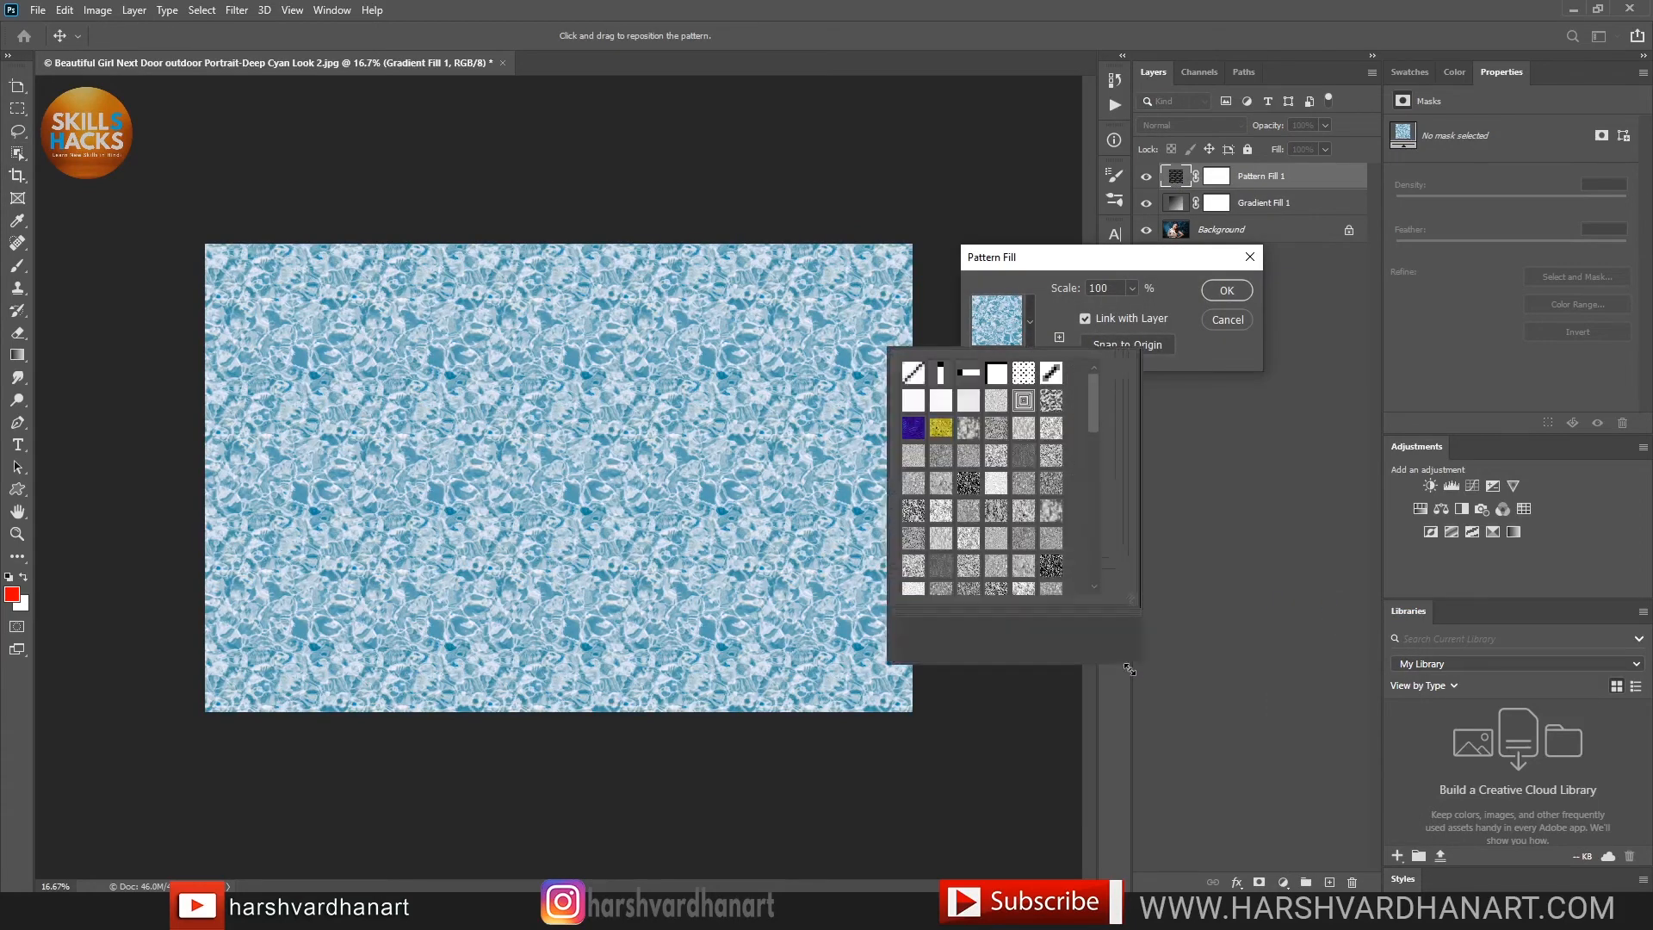
pyautogui.click(1119, 368)
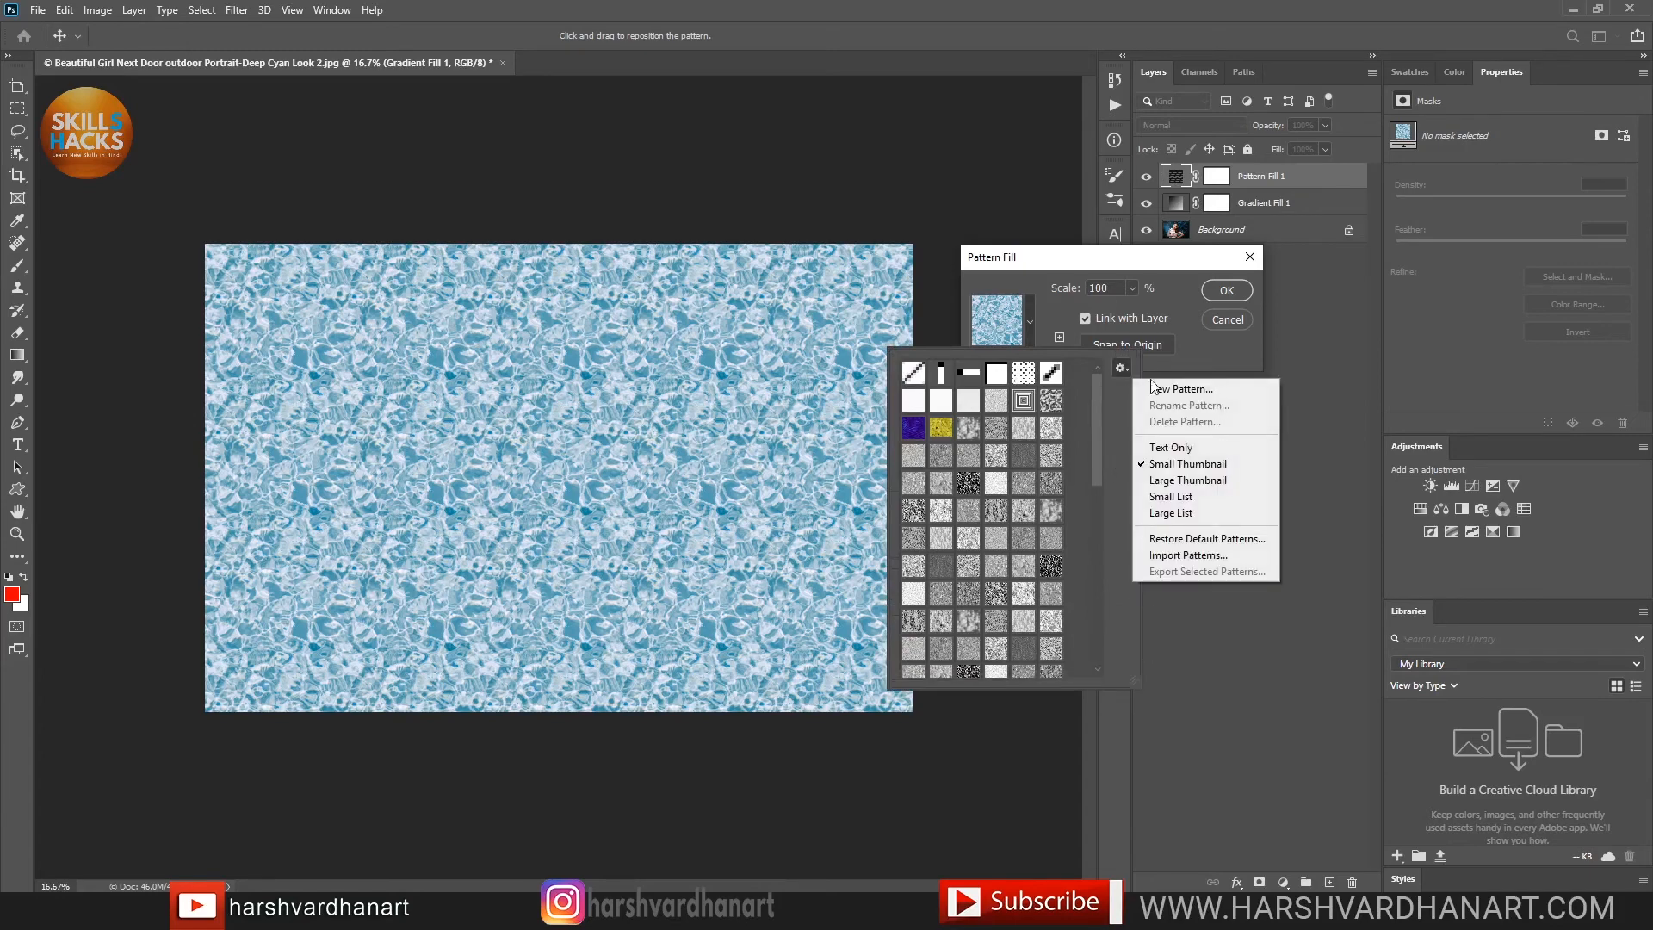
pyautogui.click(1208, 487)
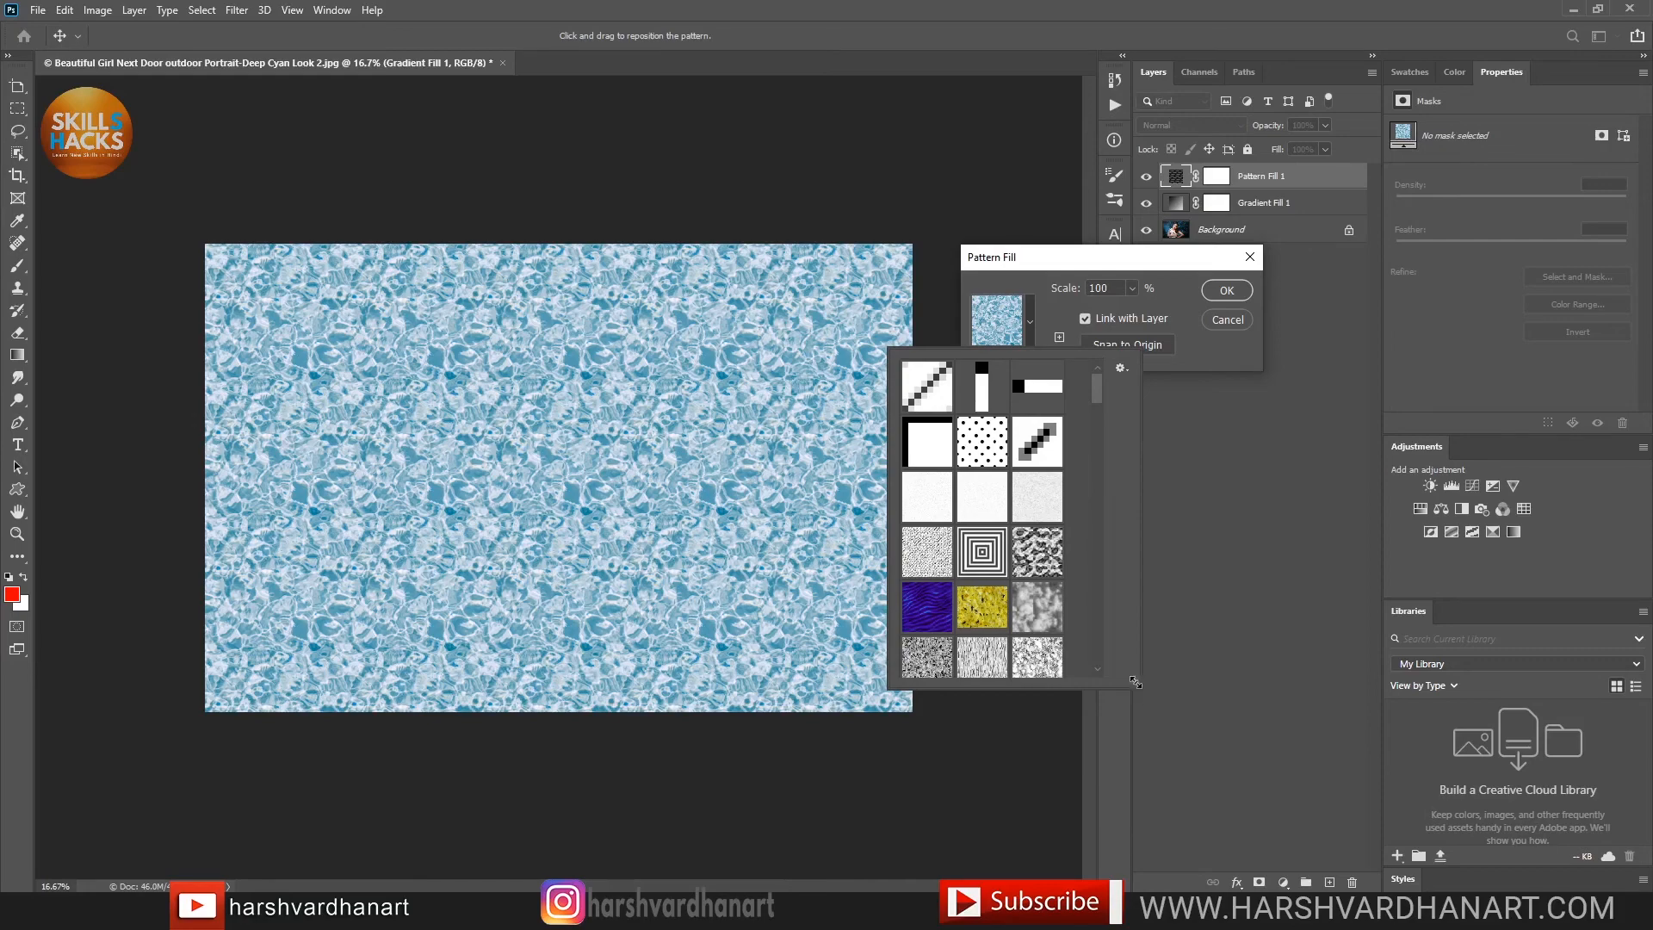
pyautogui.moveTo(1135, 682); pyautogui.dragTo(1215, 786)
pyautogui.click(1118, 265)
pyautogui.moveTo(1117, 265); pyautogui.dragTo(985, 90)
pyautogui.click(897, 148)
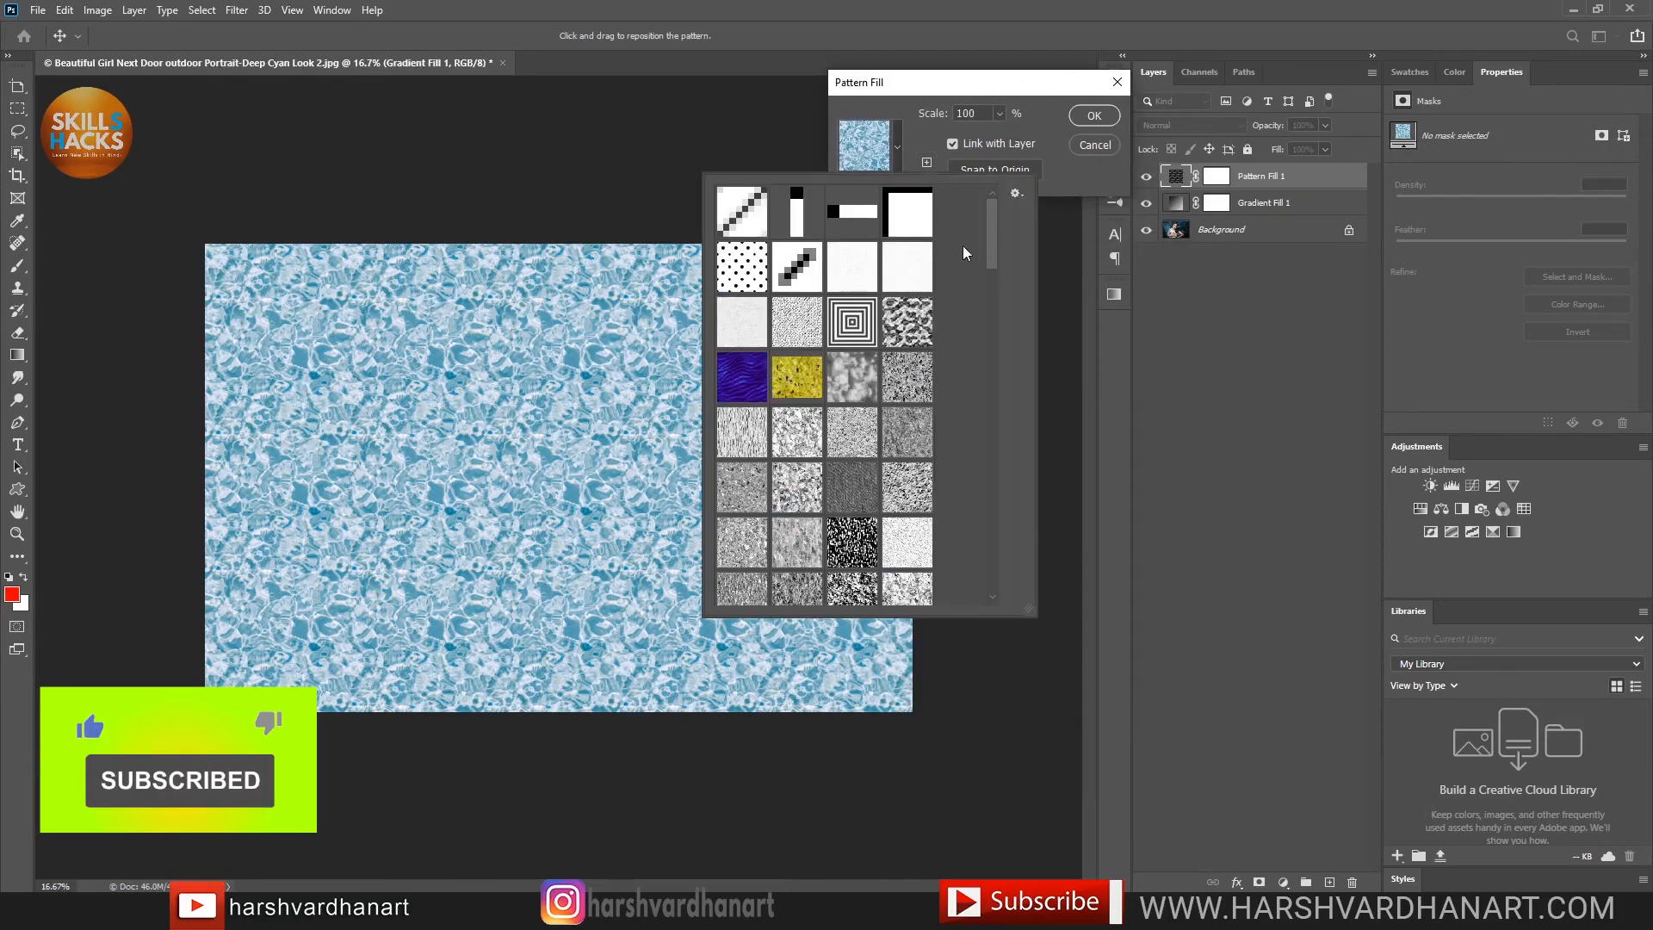
# Try each of the four Trees patterns on the pattern fill, ending on the pale green one
pyautogui.moveTo(991, 249); pyautogui.dragTo(999, 598)
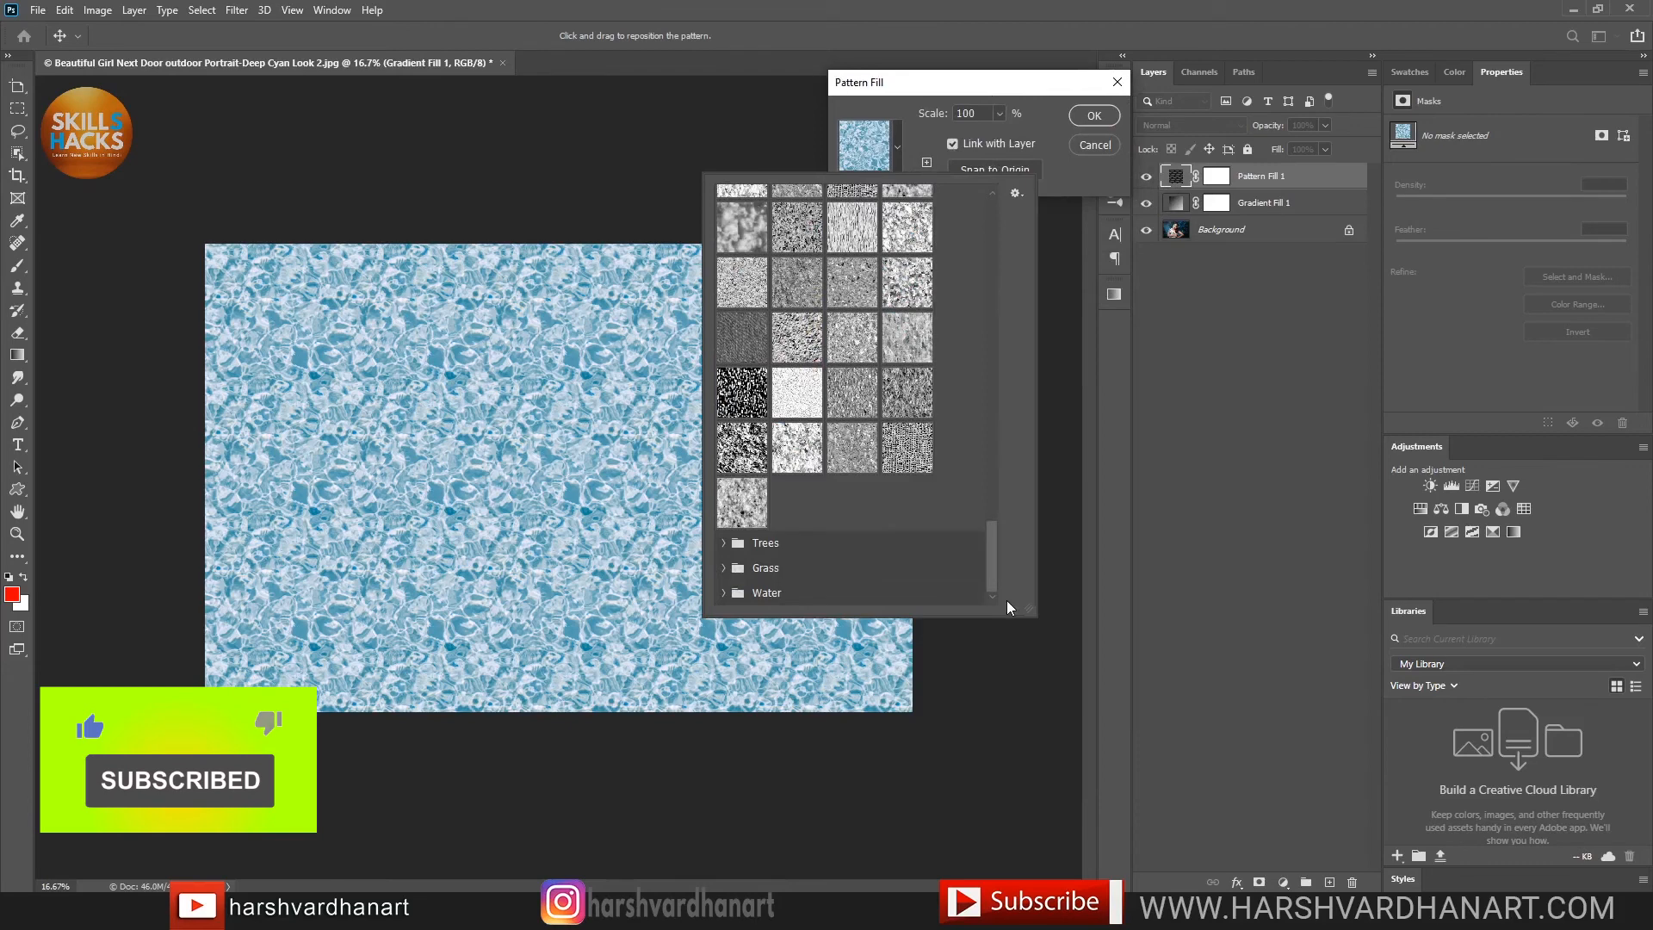
pyautogui.click(723, 543)
pyautogui.scroll(-1, 802, 569)
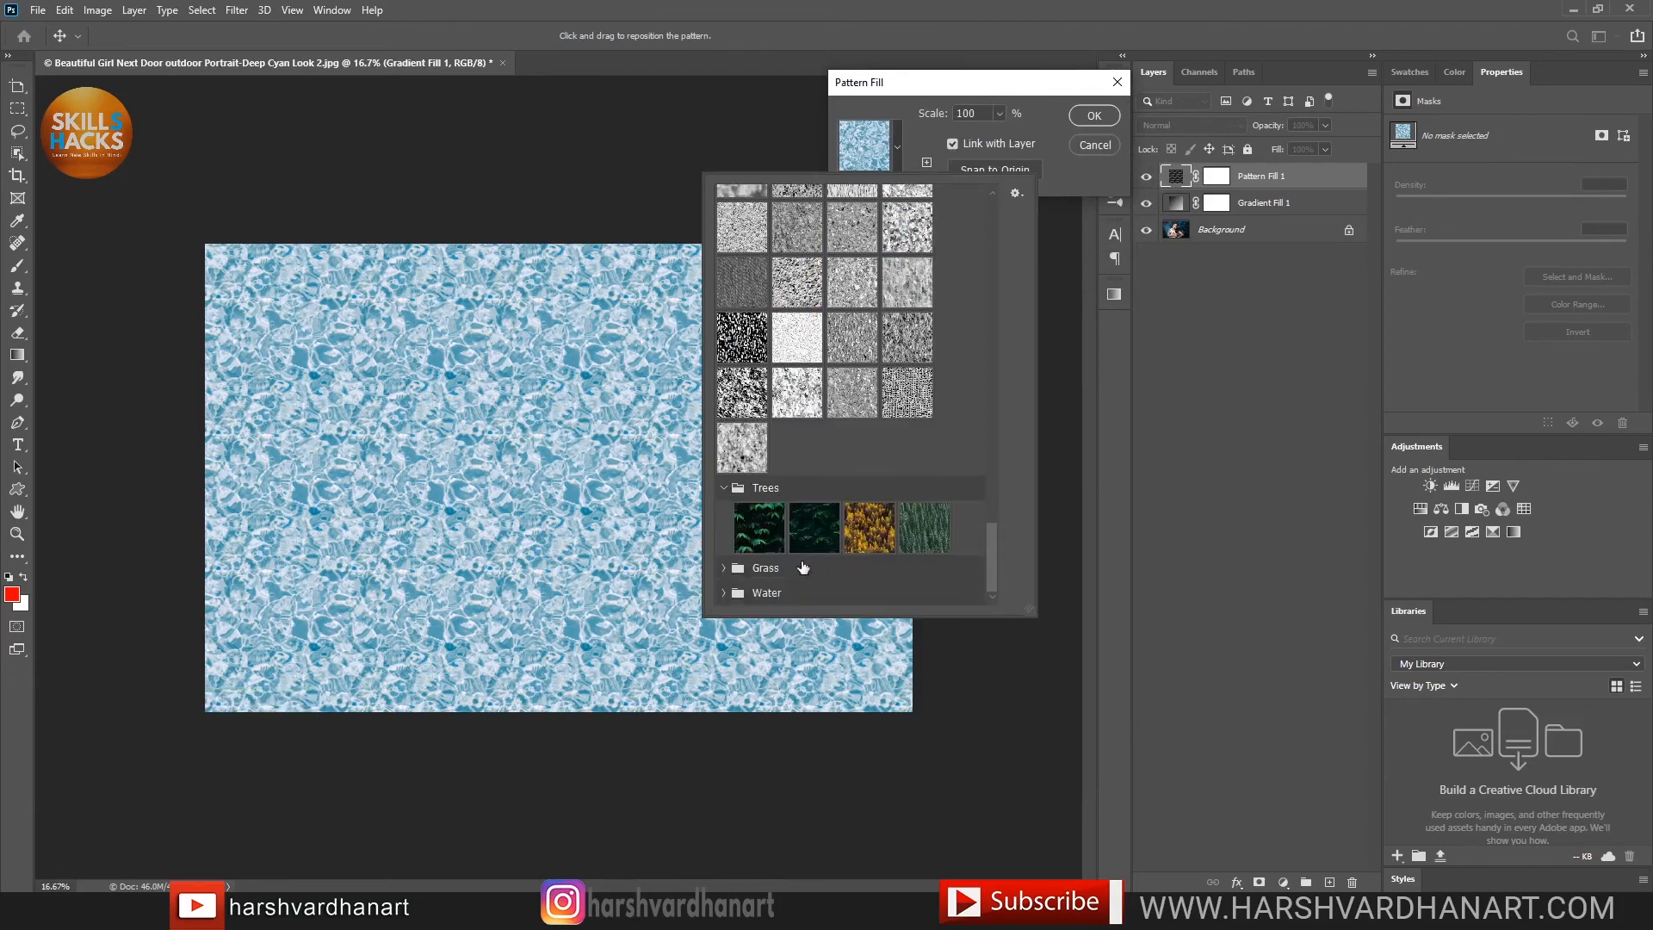
pyautogui.click(756, 526)
pyautogui.click(808, 528)
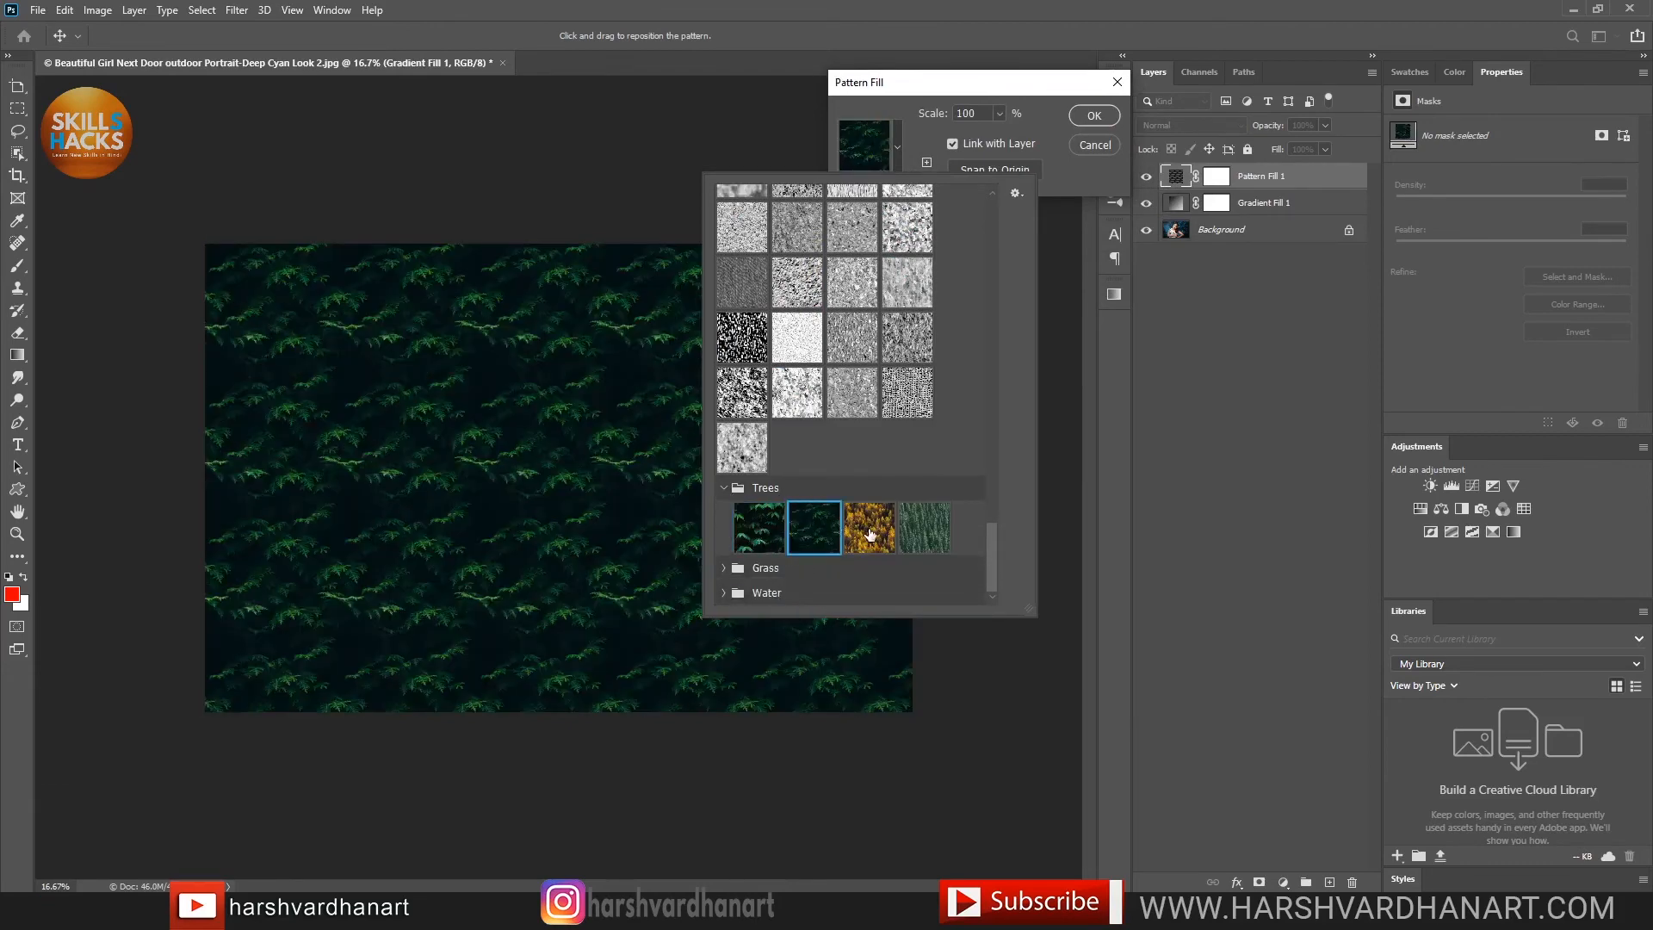
pyautogui.click(869, 533)
pyautogui.click(932, 540)
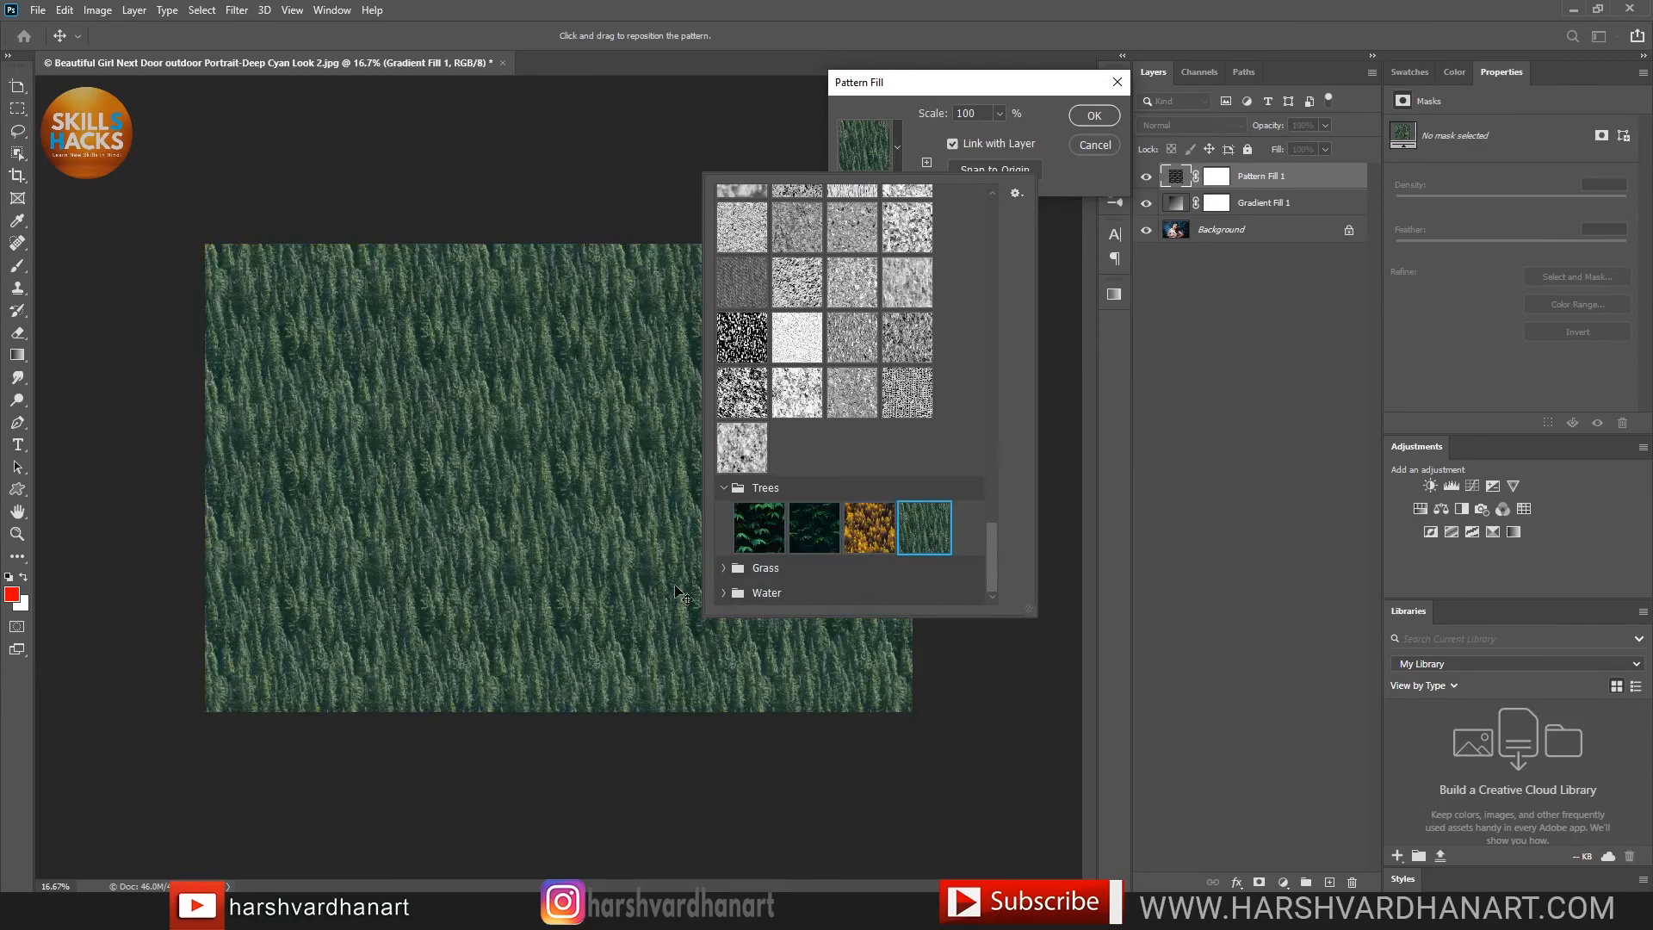
# Try each of the three Grass patterns on the pattern fill, ending on the solid green grass
pyautogui.click(723, 572)
pyautogui.click(758, 594)
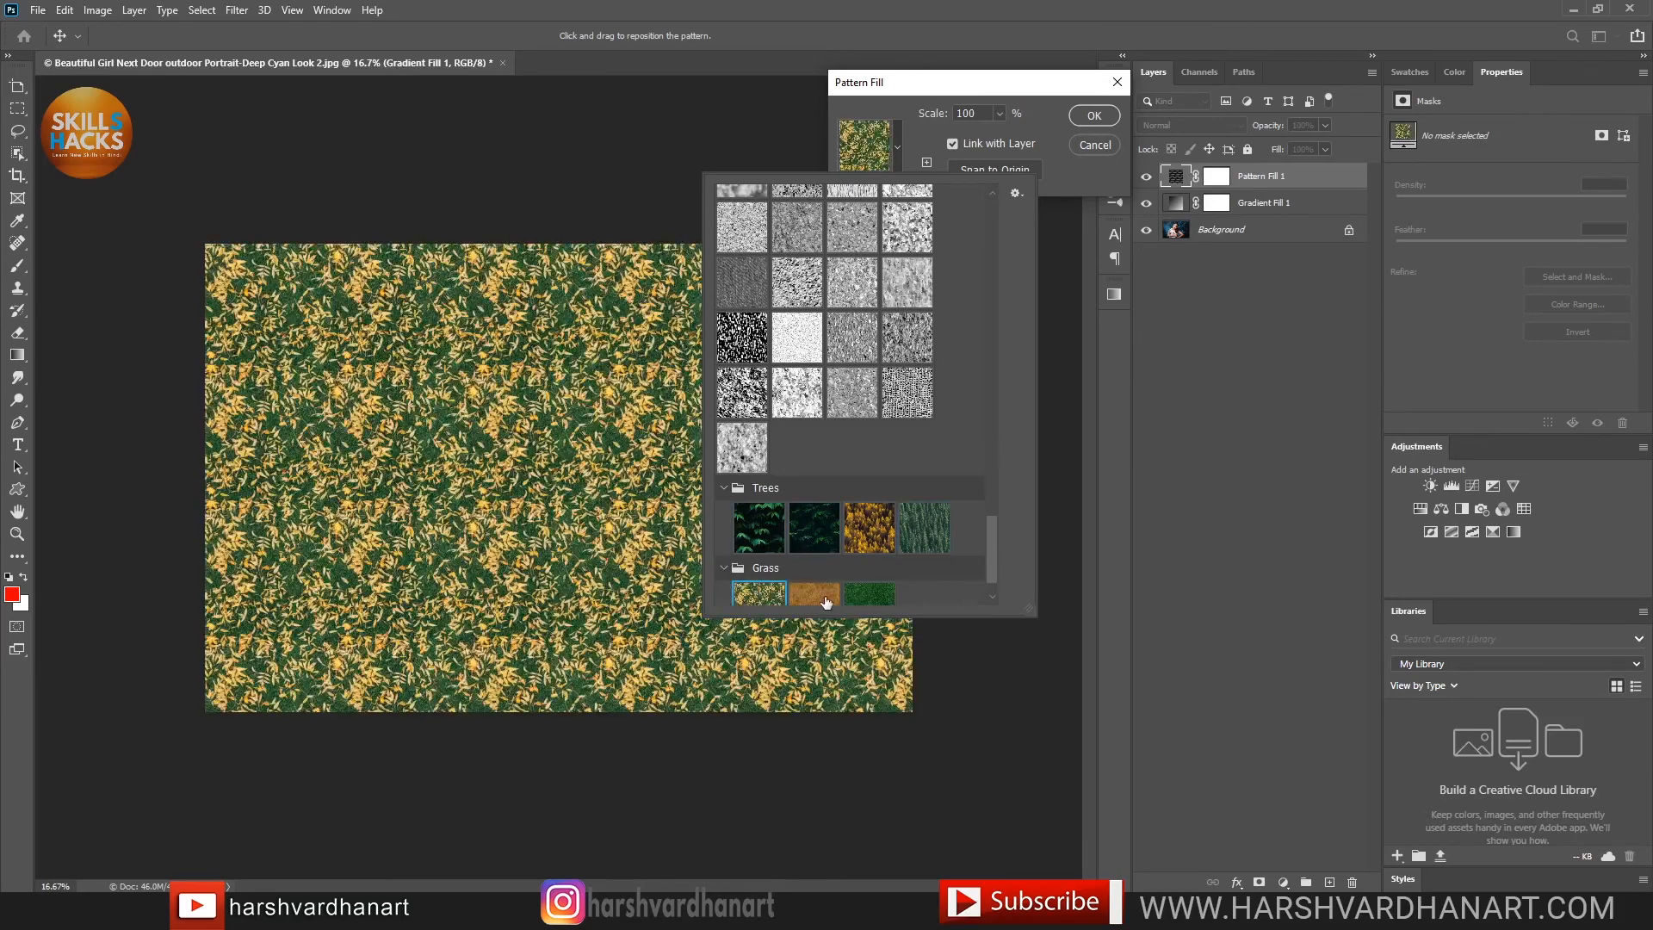
pyautogui.click(824, 596)
pyautogui.click(870, 594)
pyautogui.scroll(-1, 988, 560)
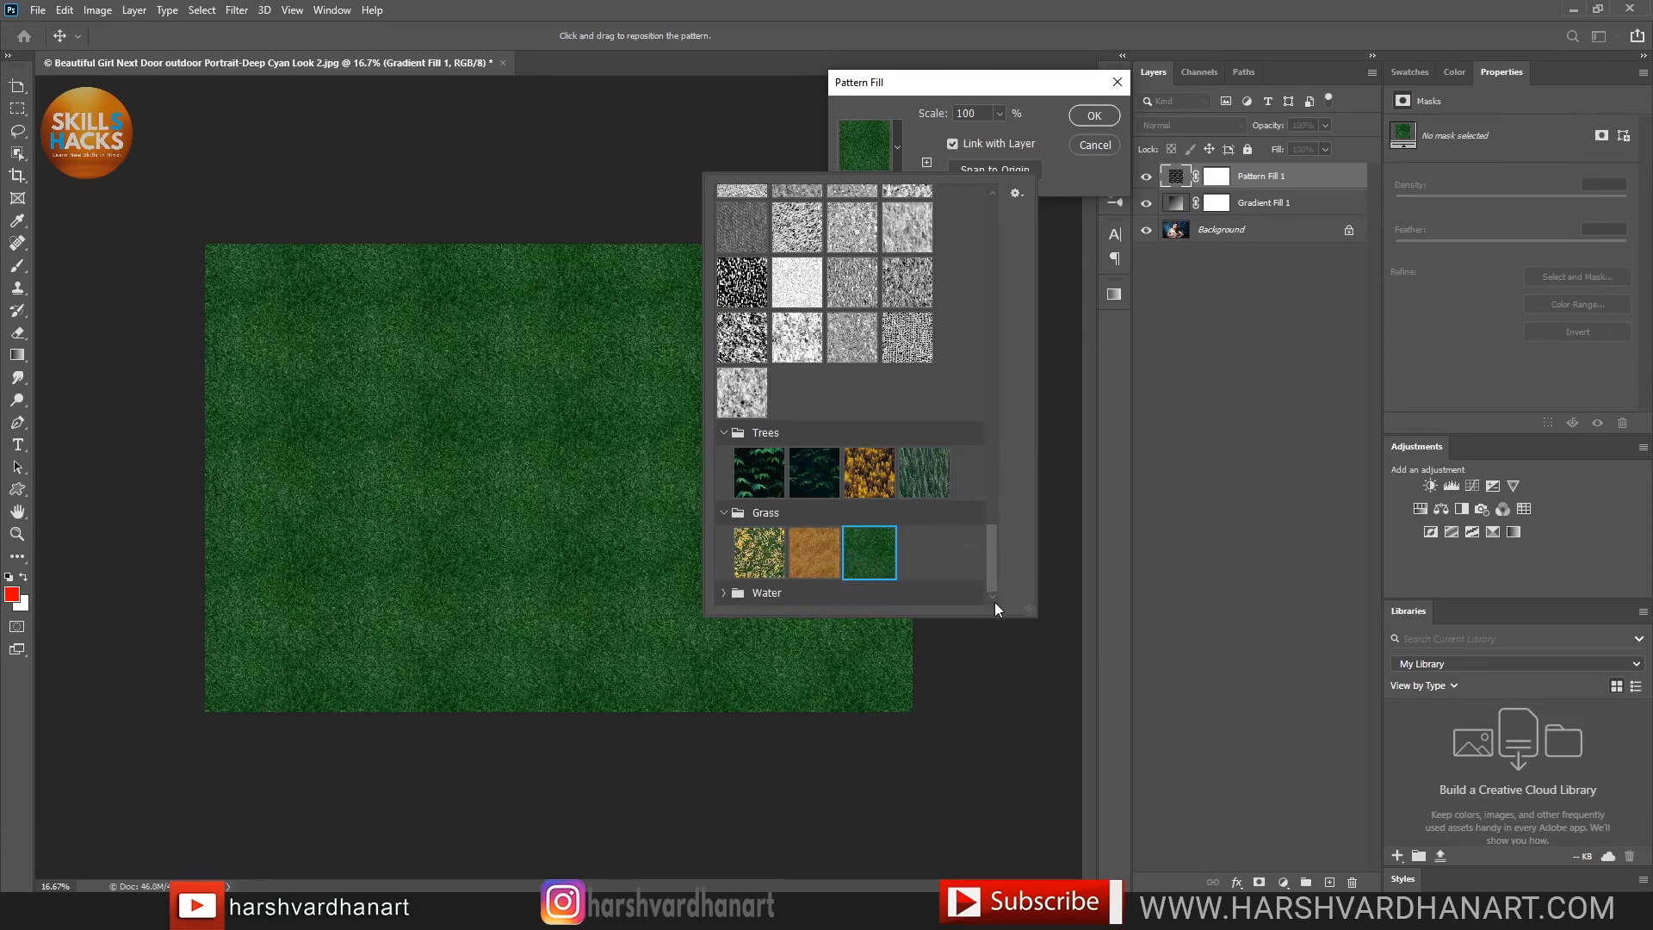
# Try the first two Water patterns on the fill and compare them with several of the Trees patterns
pyautogui.scroll(-1, 1010, 594)
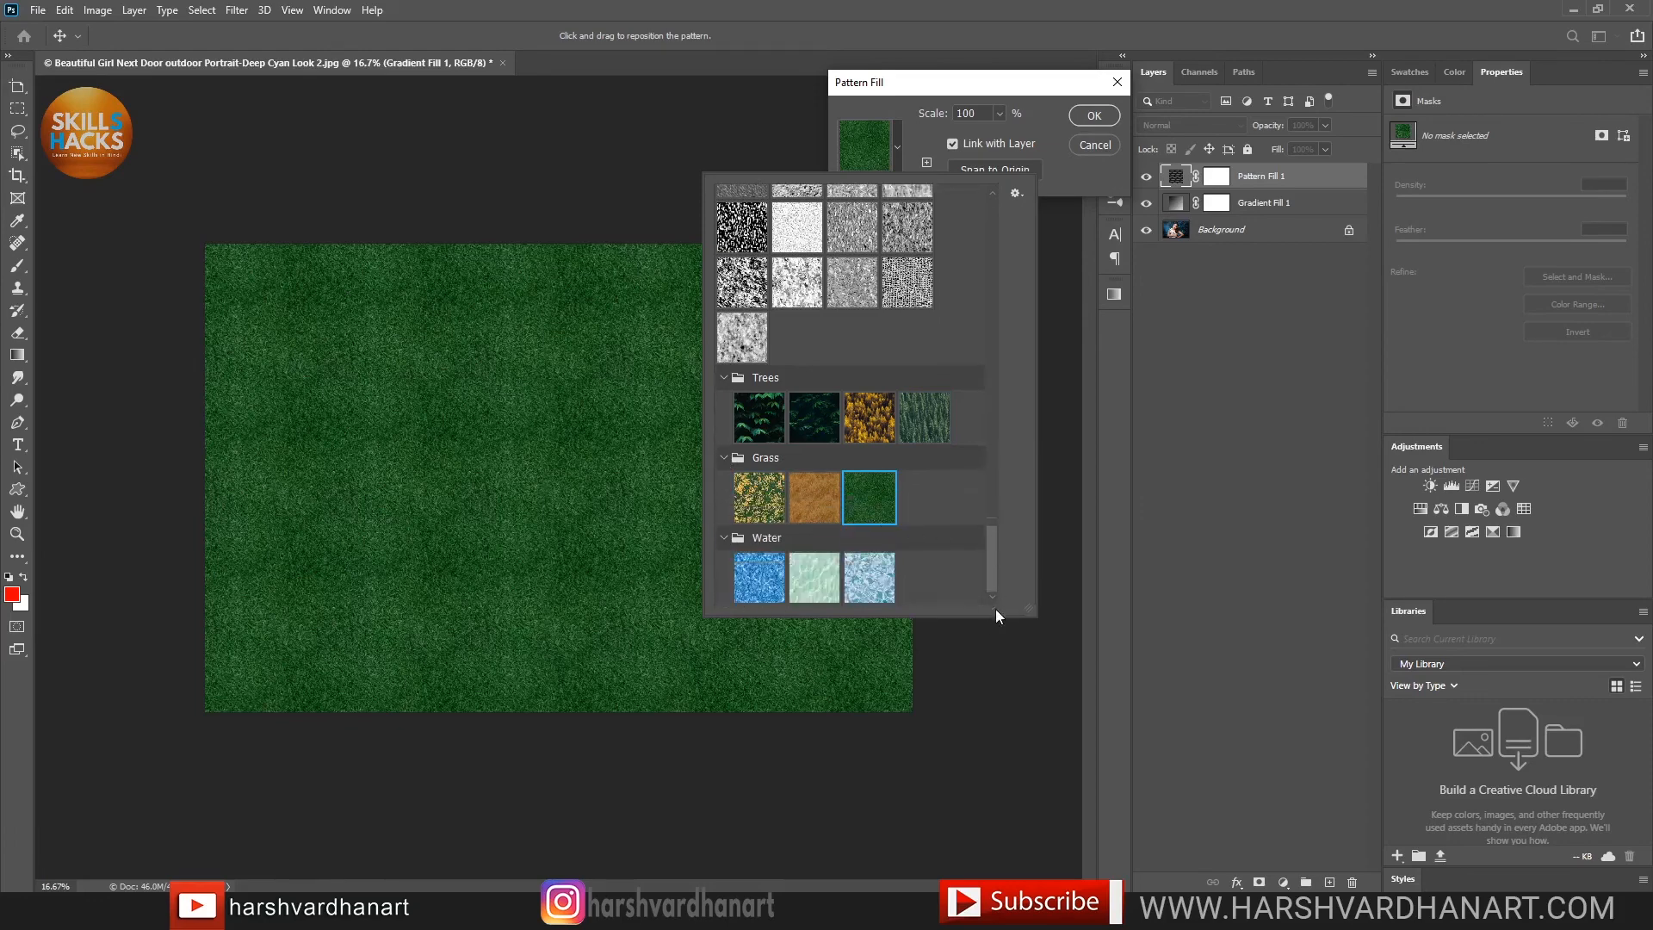
pyautogui.click(759, 577)
pyautogui.click(815, 577)
pyautogui.click(772, 416)
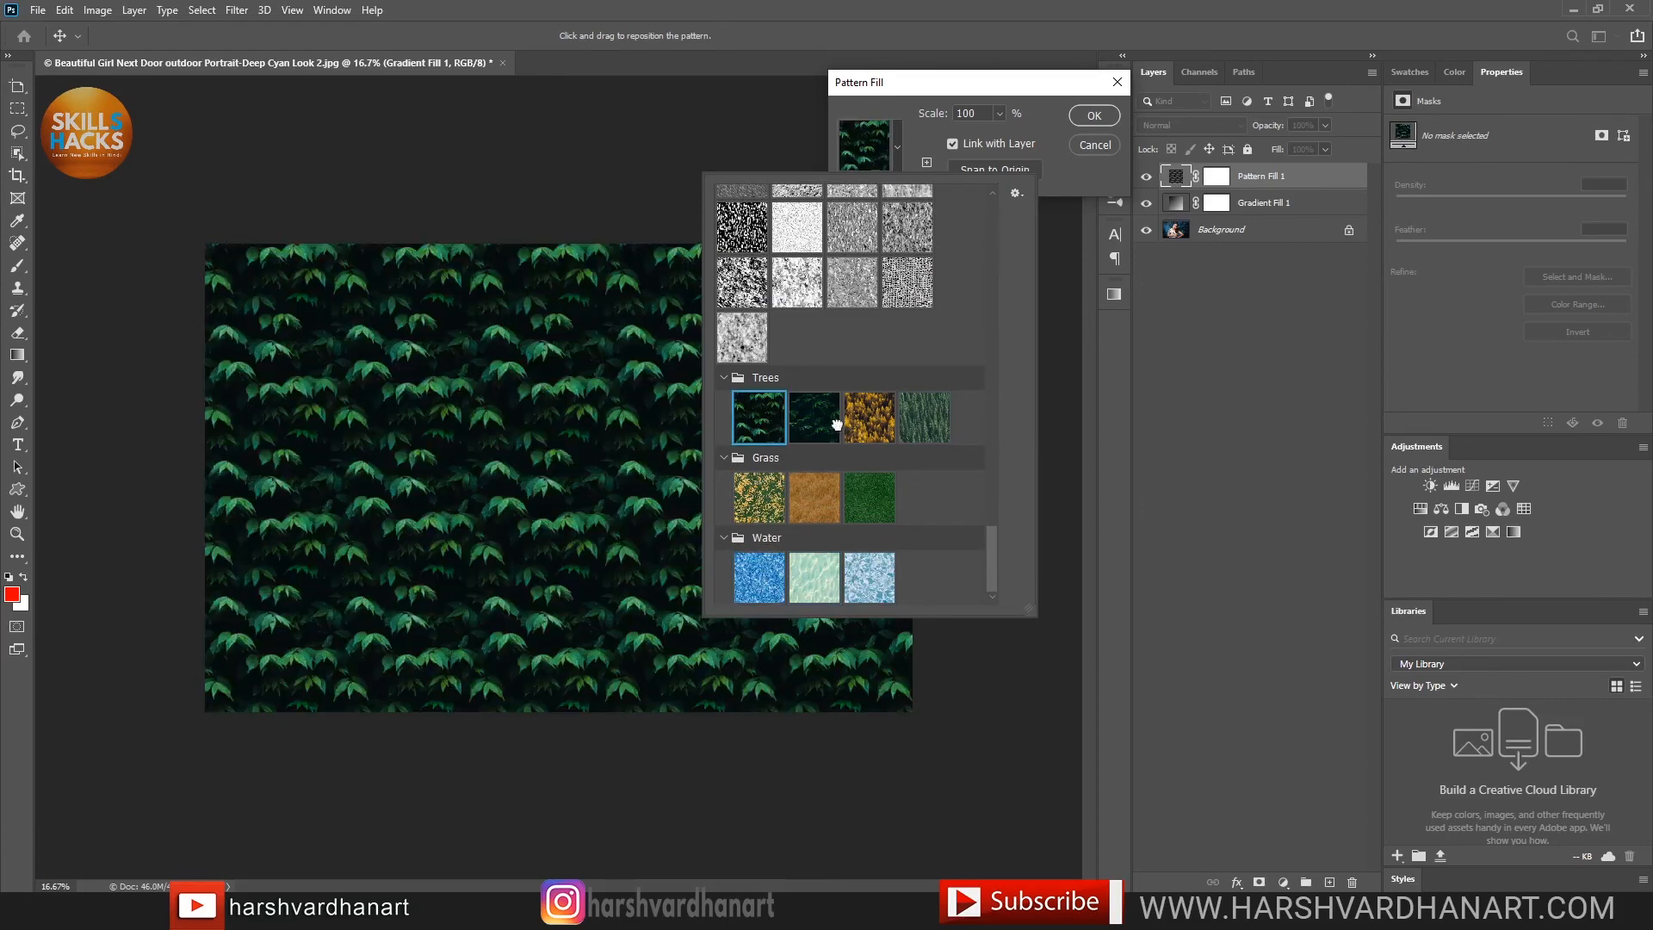
pyautogui.click(815, 417)
pyautogui.click(930, 422)
# Choose the third Water pattern, the light blue rippled one, and apply the pattern fill
pyautogui.click(772, 570)
pyautogui.click(844, 579)
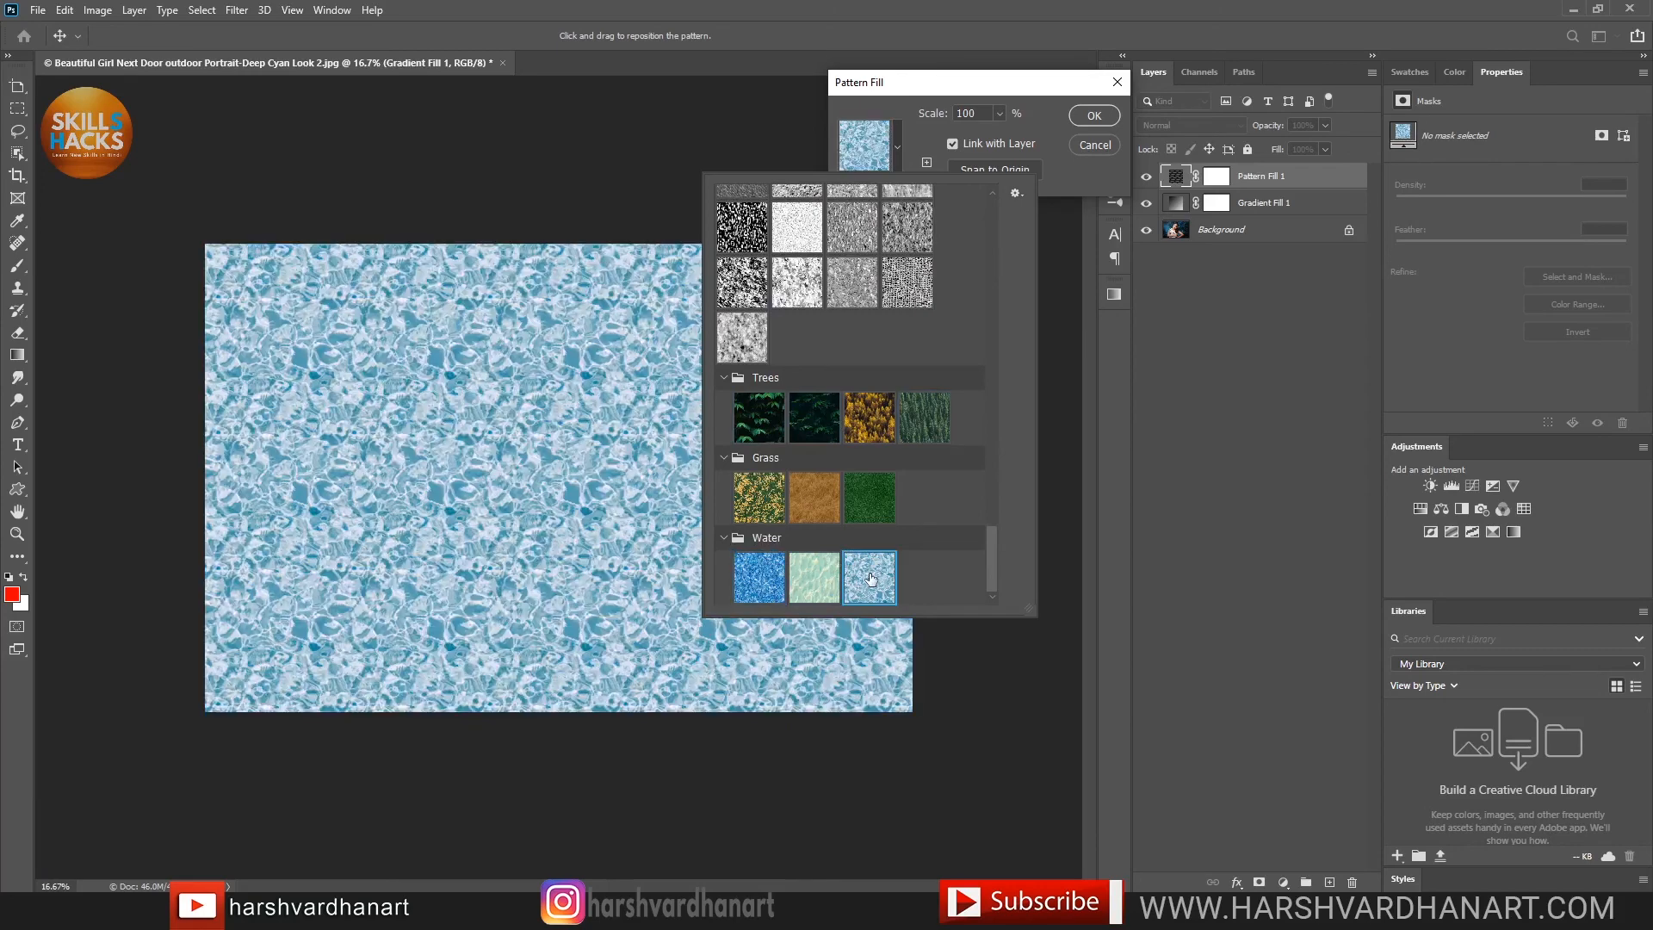
pyautogui.click(1095, 117)
pyautogui.click(1094, 117)
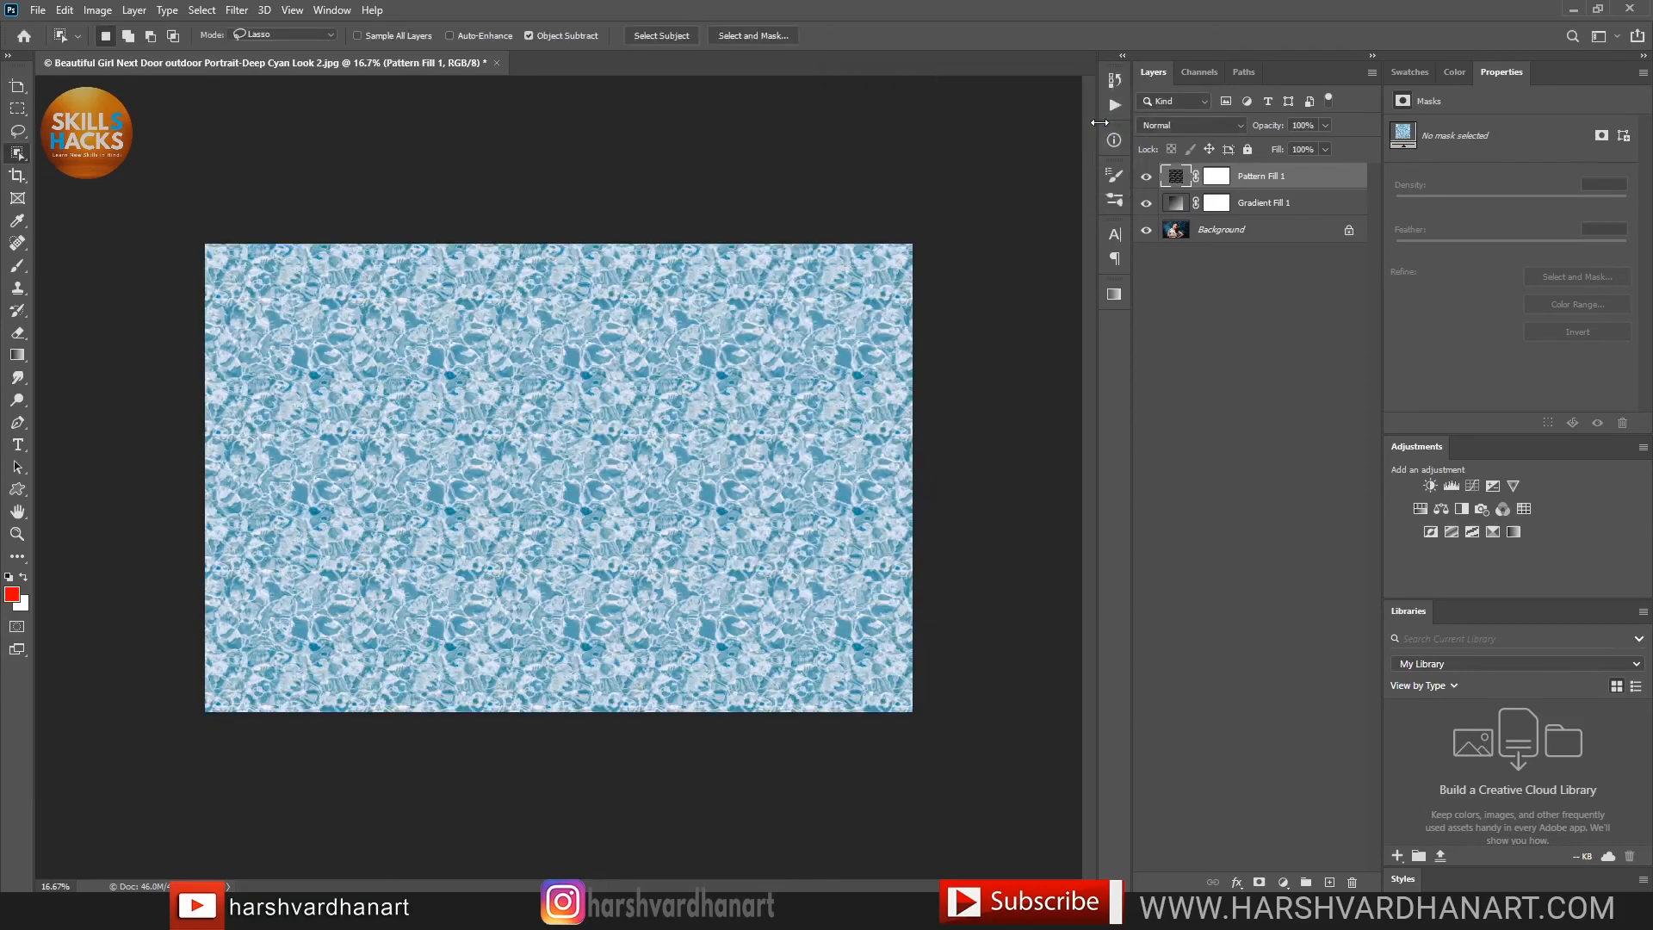
# Hide the pattern fill layer and add a new empty layer at the top of the layer stack
pyautogui.click(1282, 883)
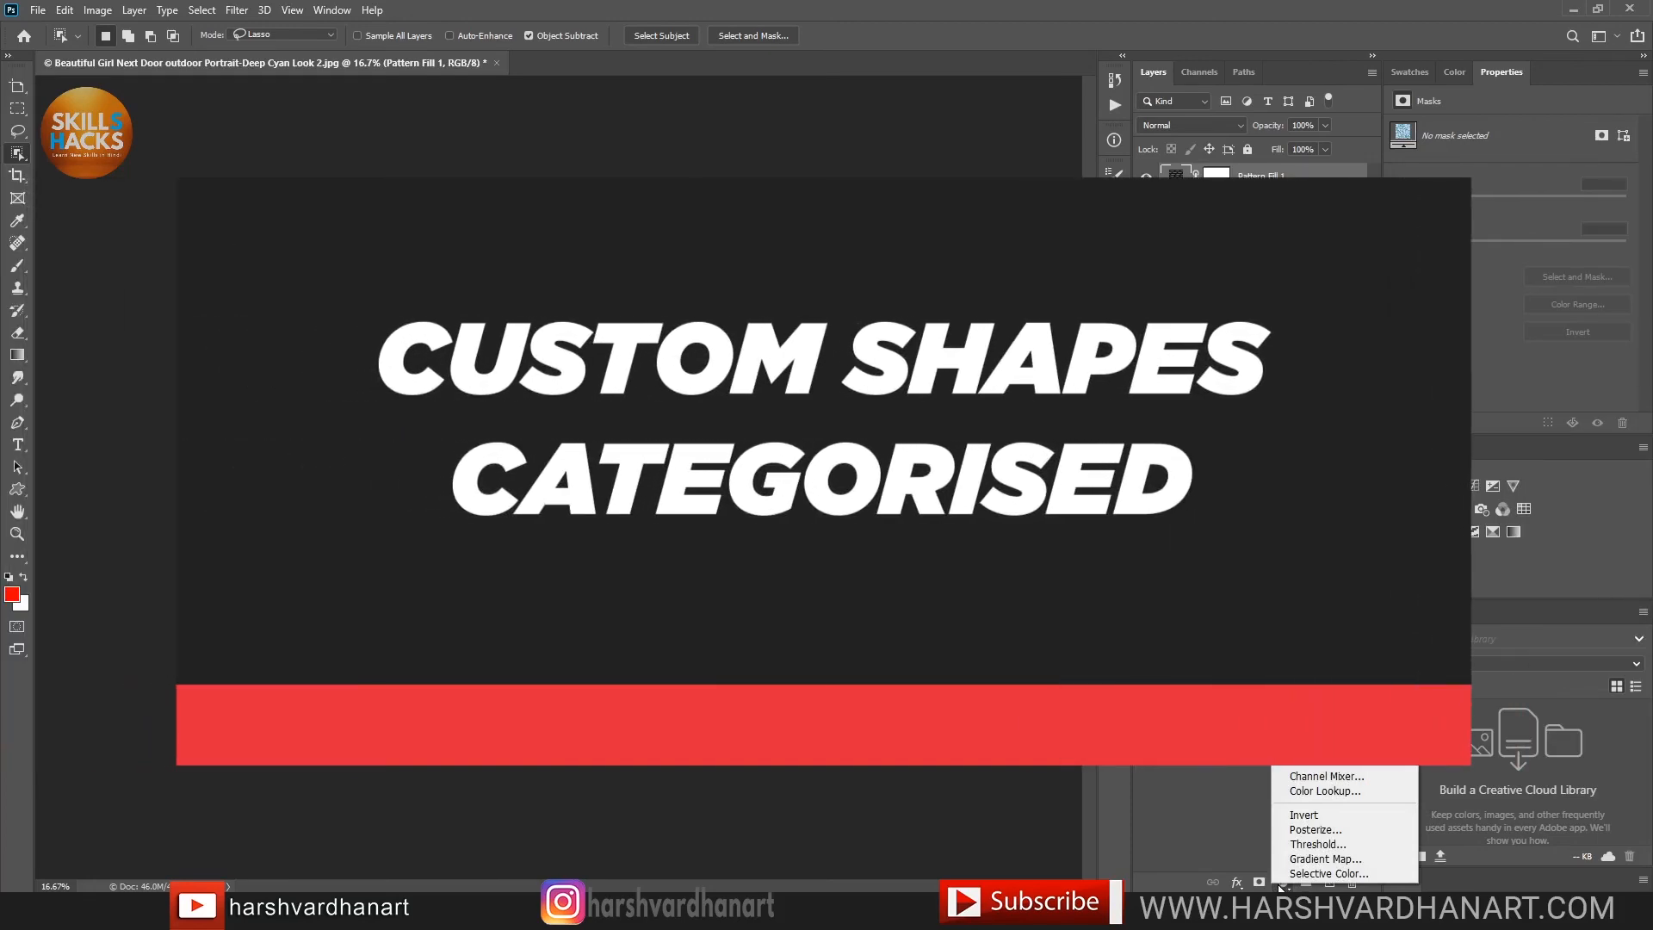
pyautogui.click(1146, 176)
pyautogui.click(1329, 883)
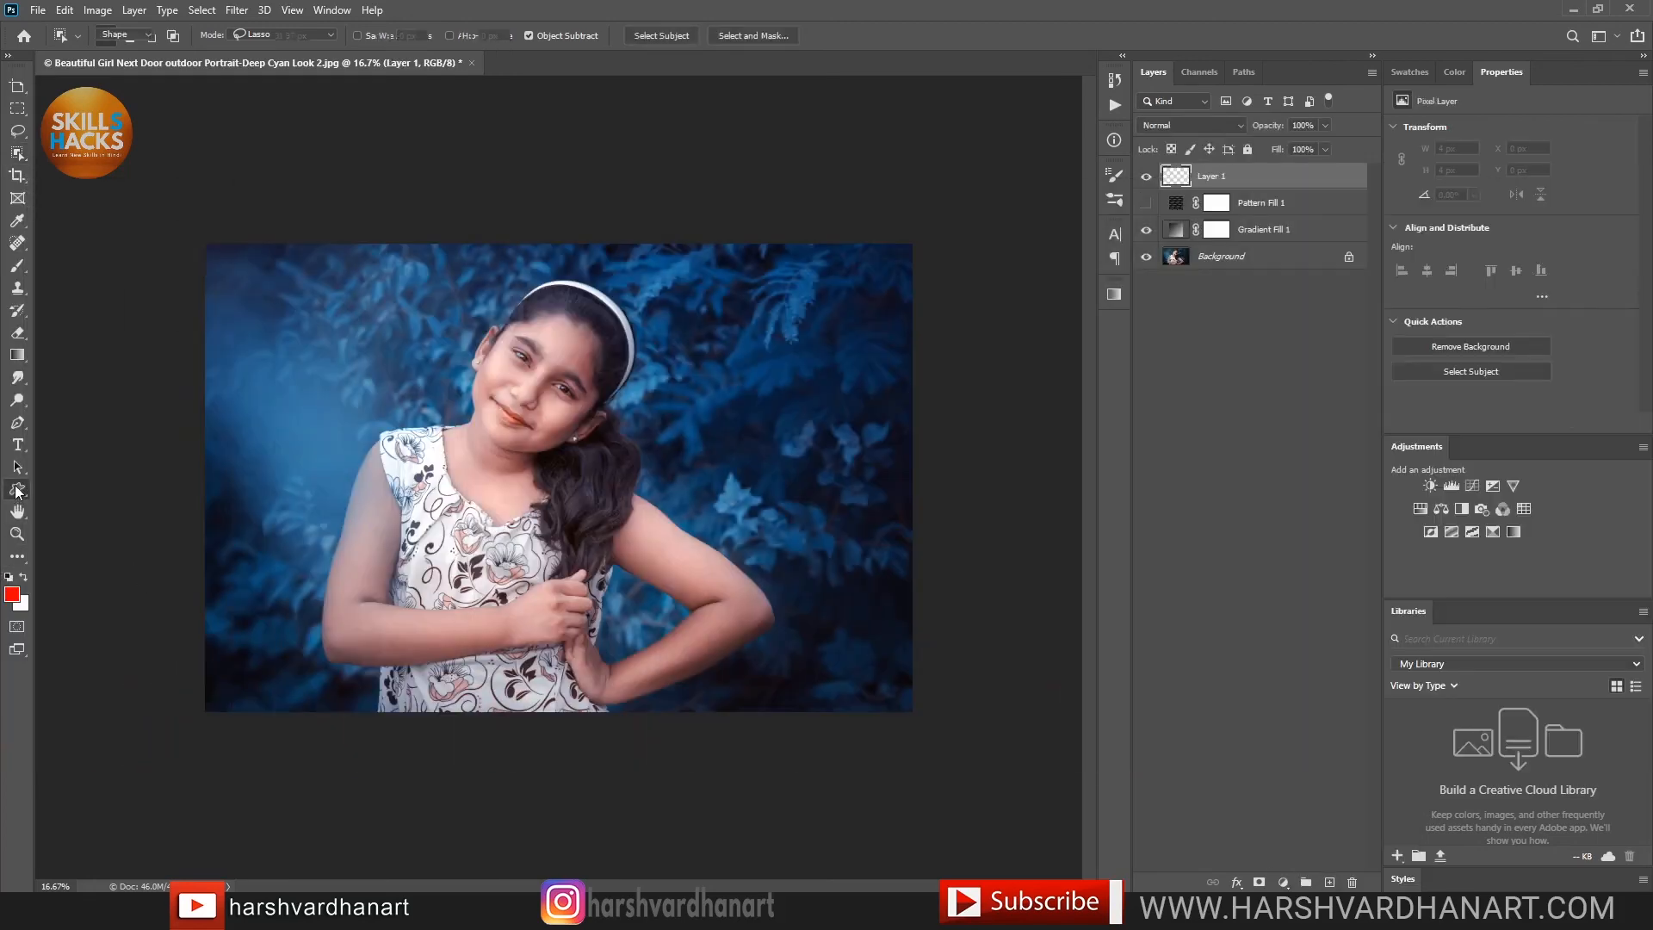
# Activate the Custom Shape Tool and open its shape presets
pyautogui.rightClick(17, 489)
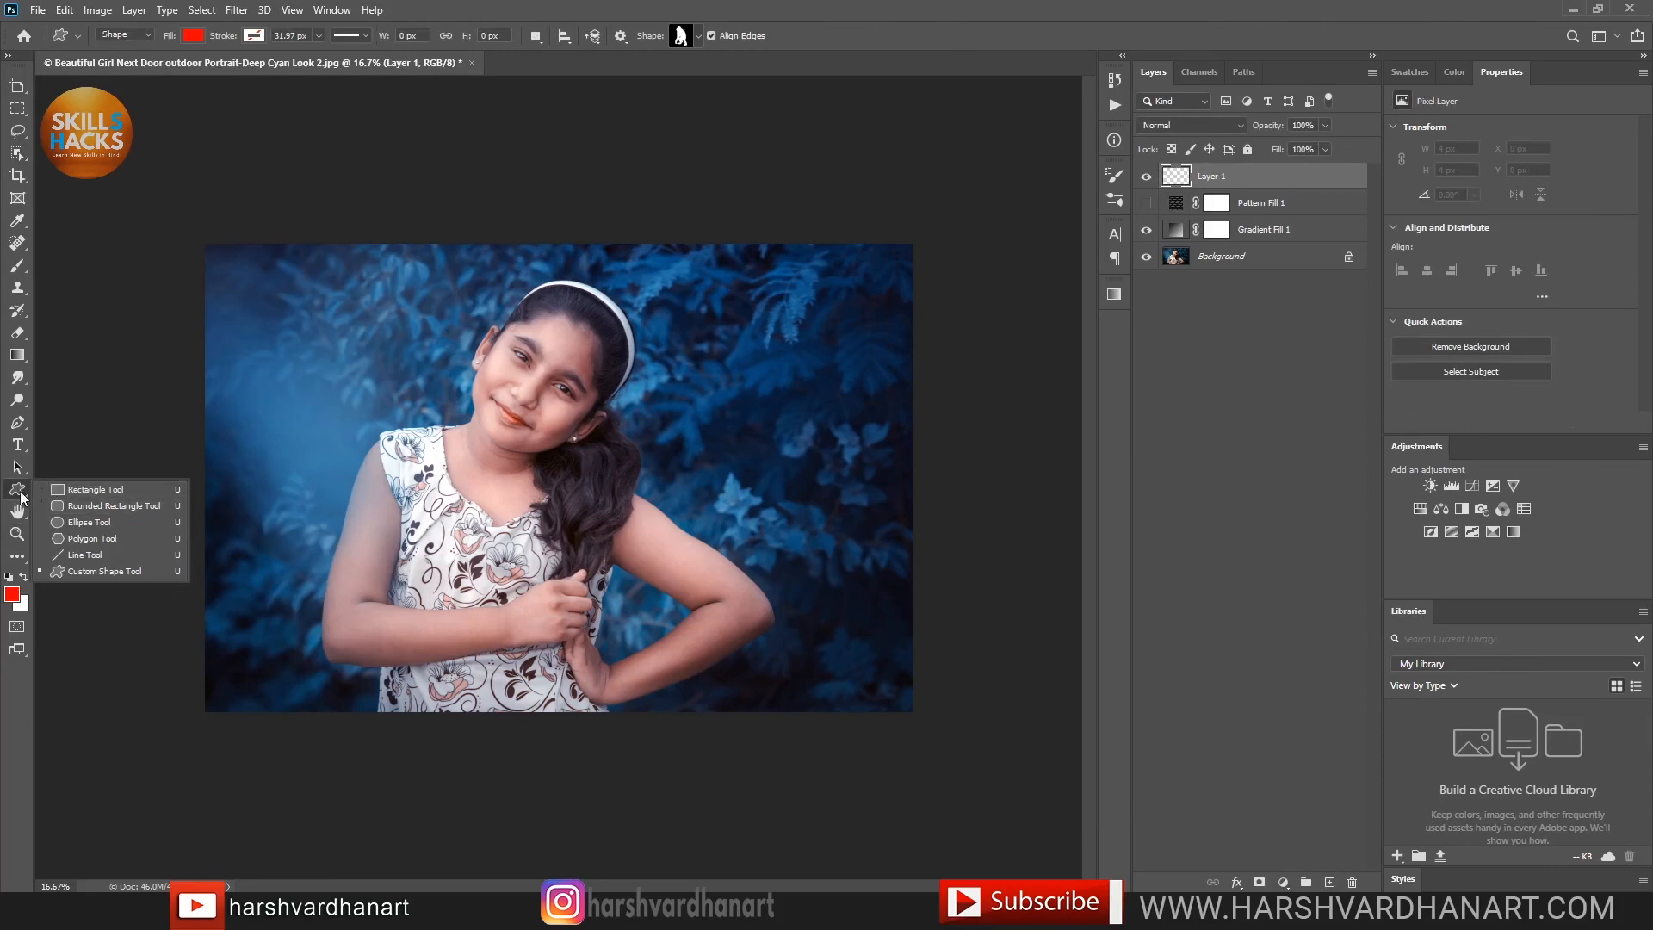
pyautogui.click(104, 571)
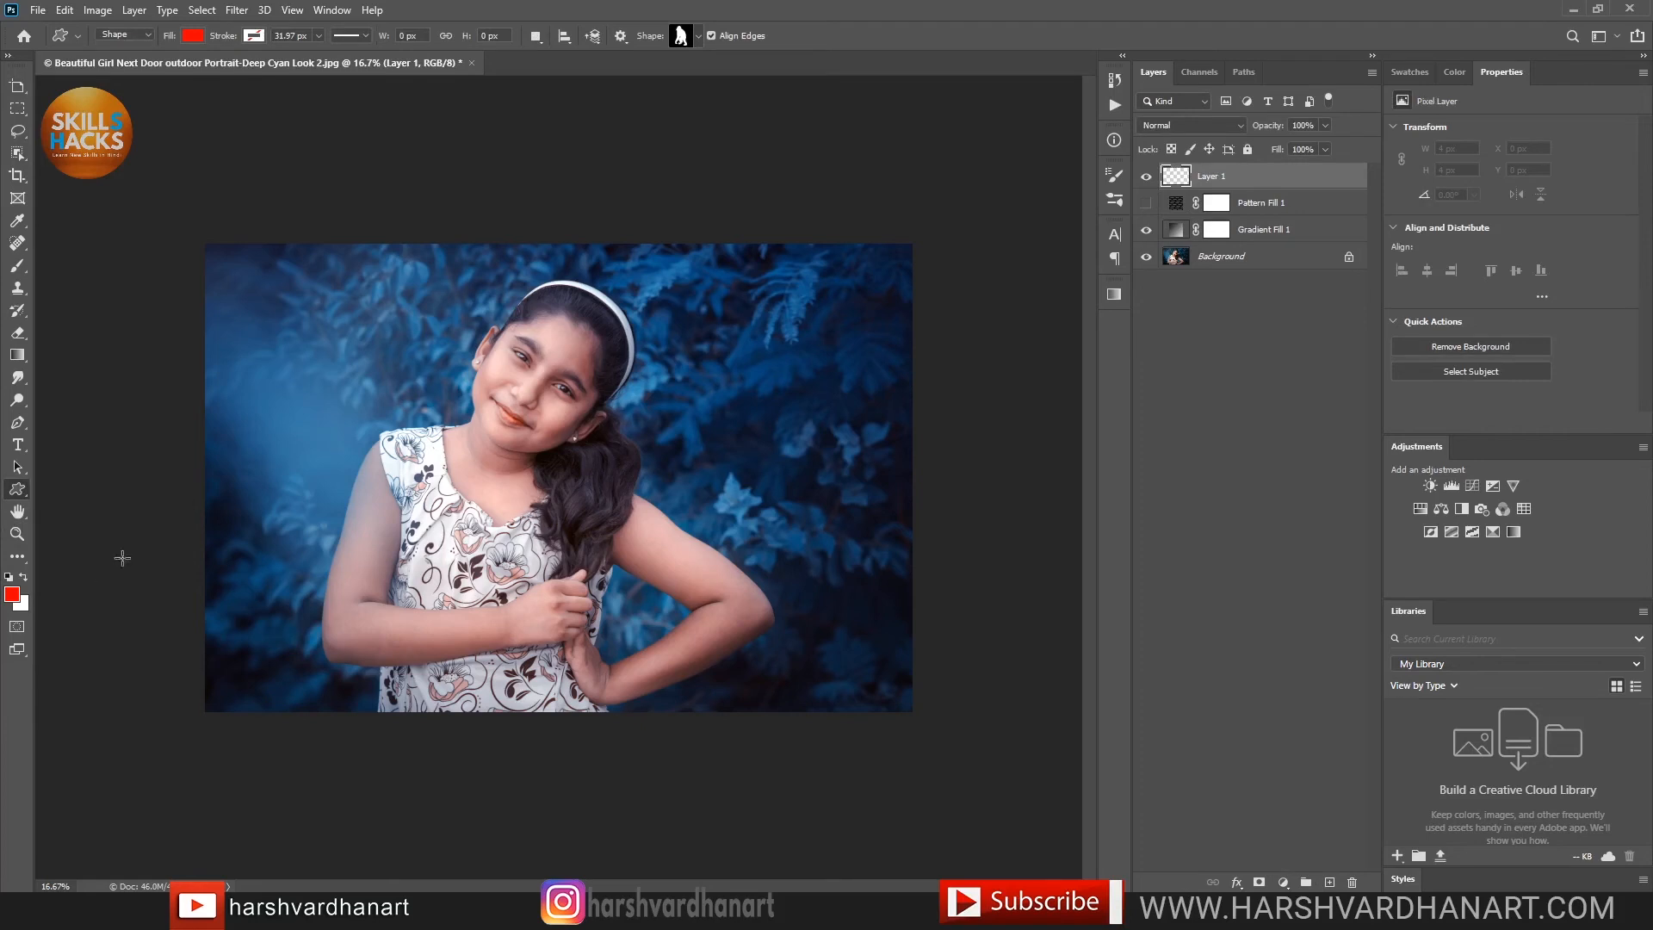
pyautogui.click(697, 35)
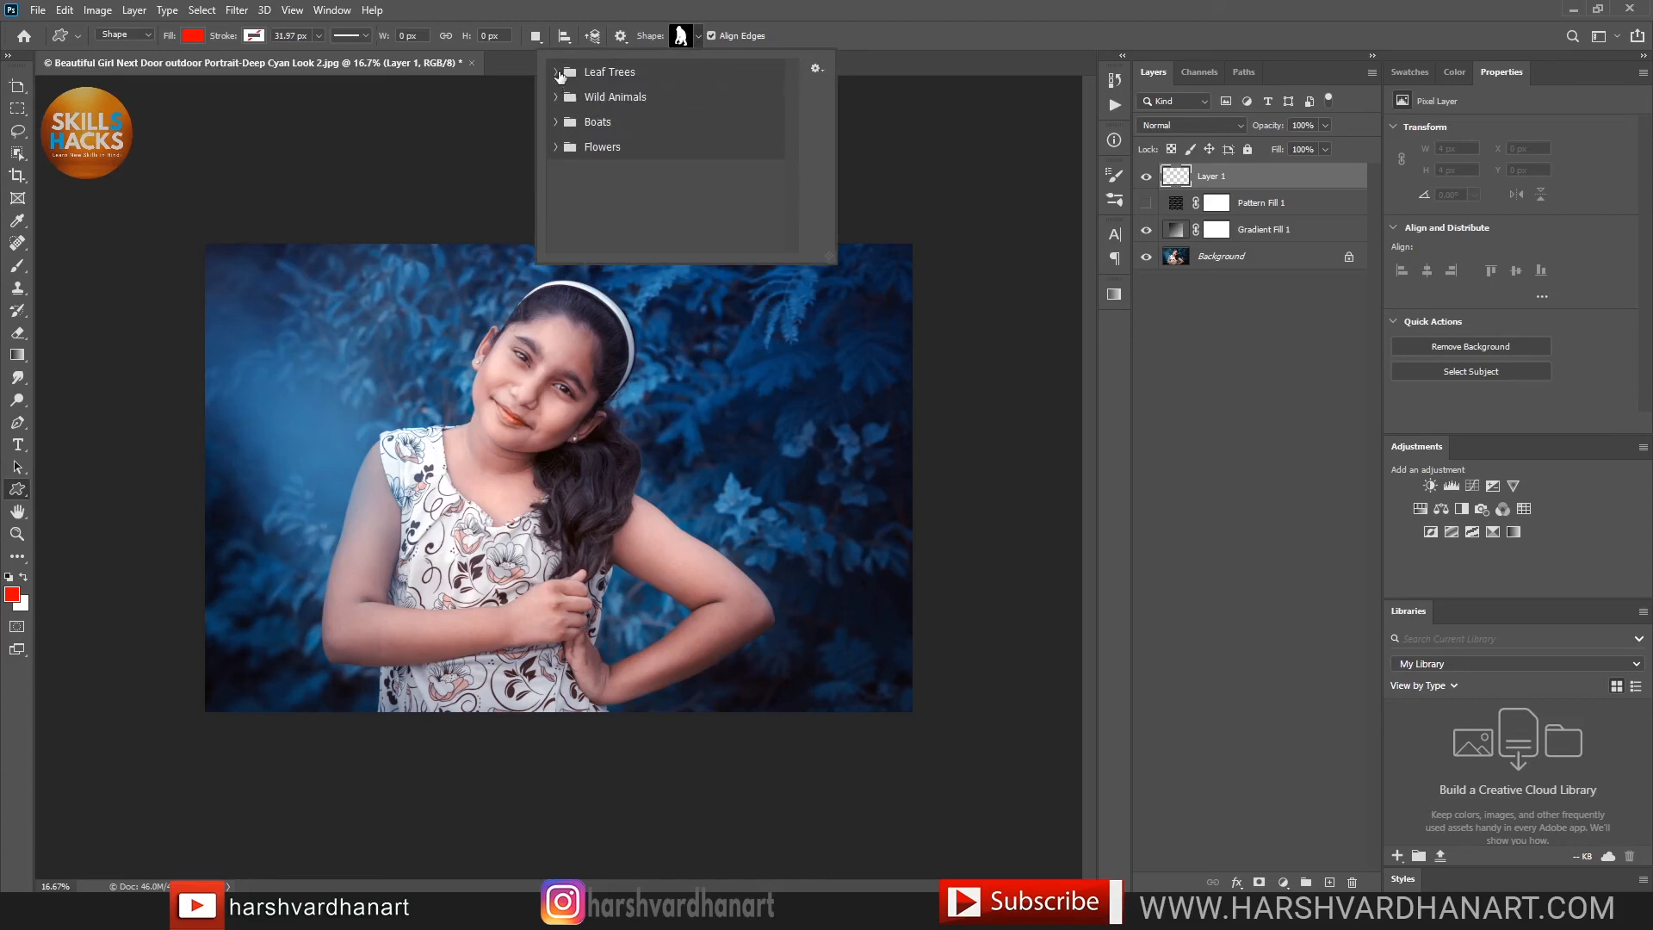
# Expand the Leaf Trees shapes, try a few of the trees, and enlarge the shape preset list
pyautogui.click(557, 73)
pyautogui.click(648, 120)
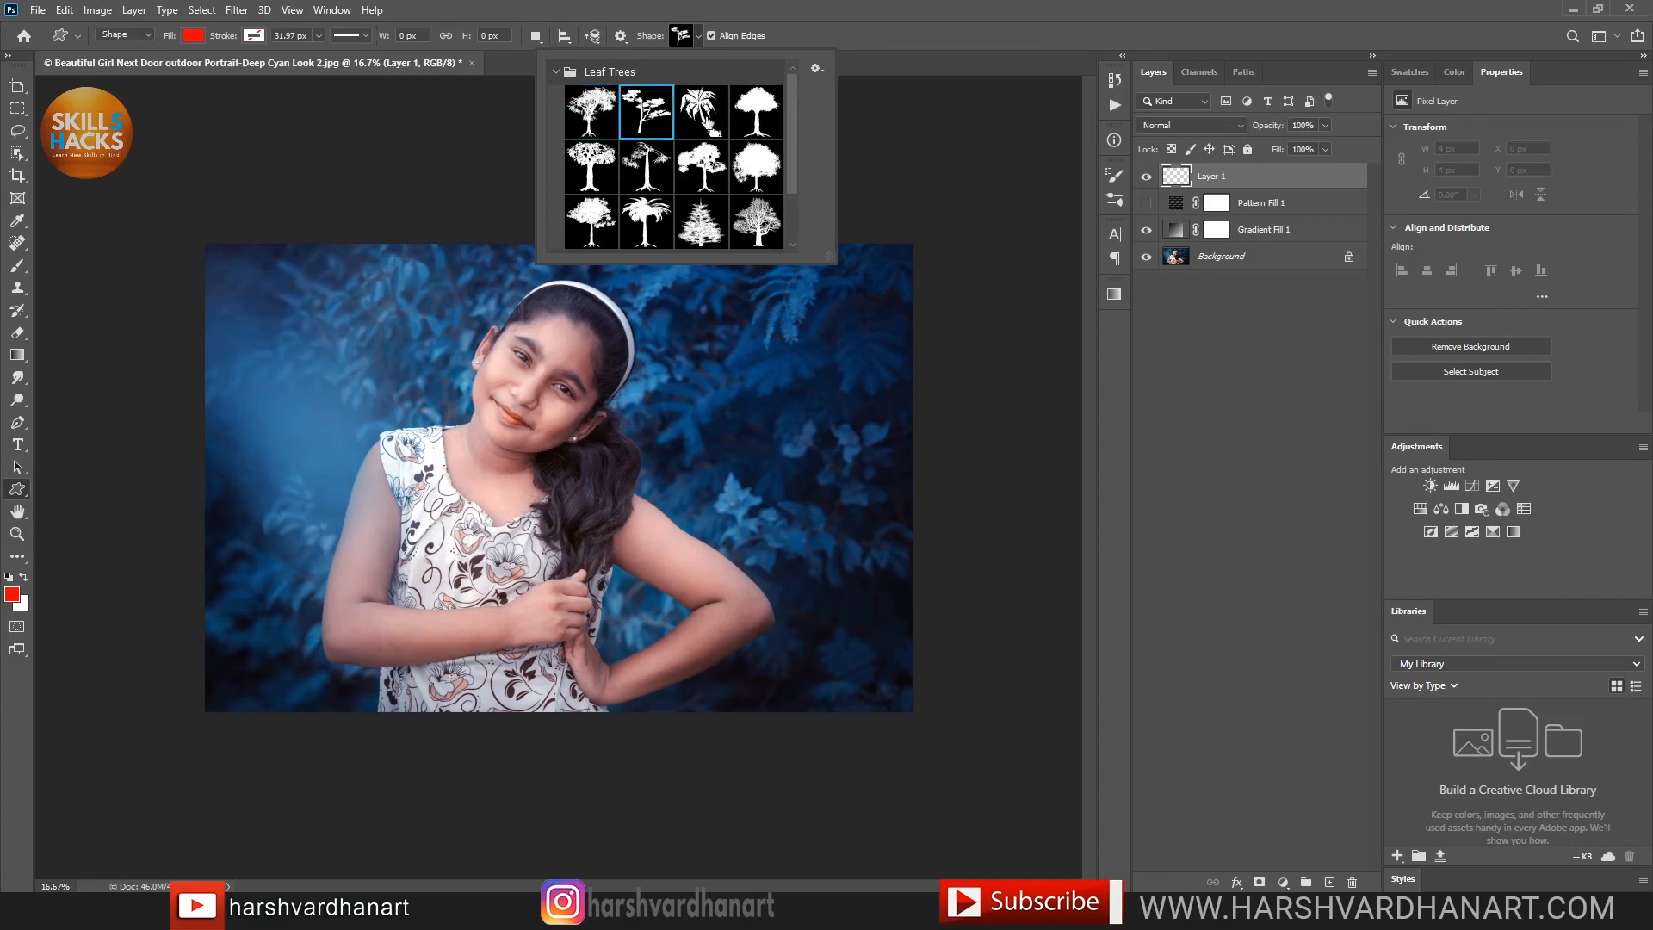
pyautogui.click(704, 120)
pyautogui.click(756, 117)
pyautogui.moveTo(831, 255); pyautogui.dragTo(964, 522)
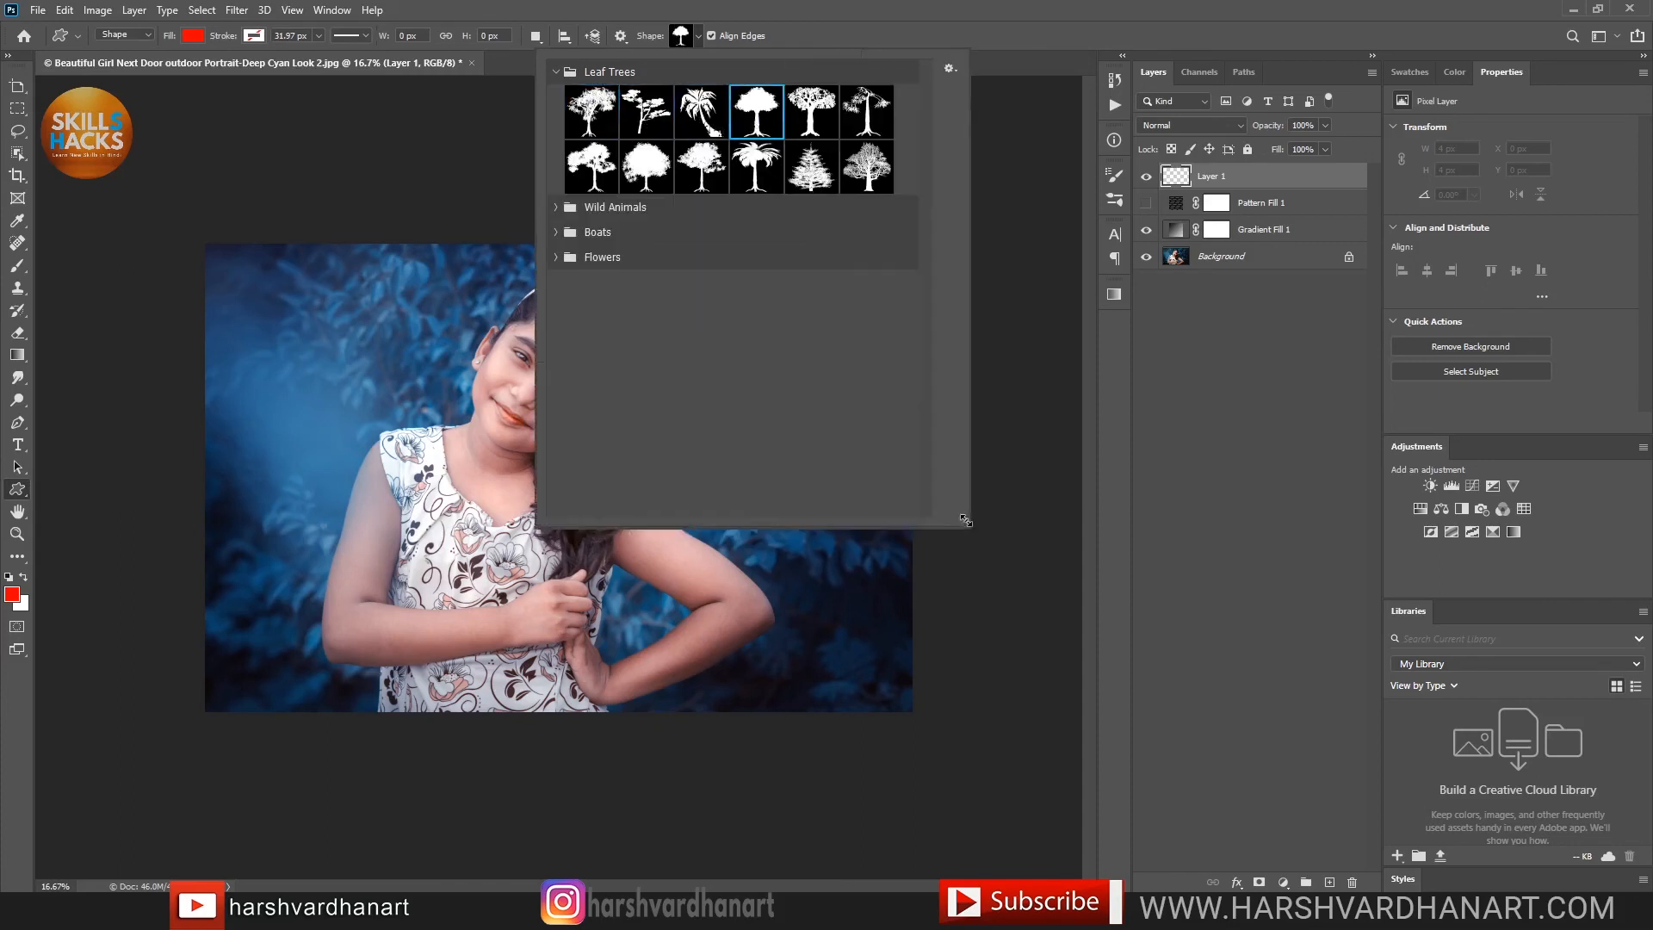
pyautogui.click(949, 68)
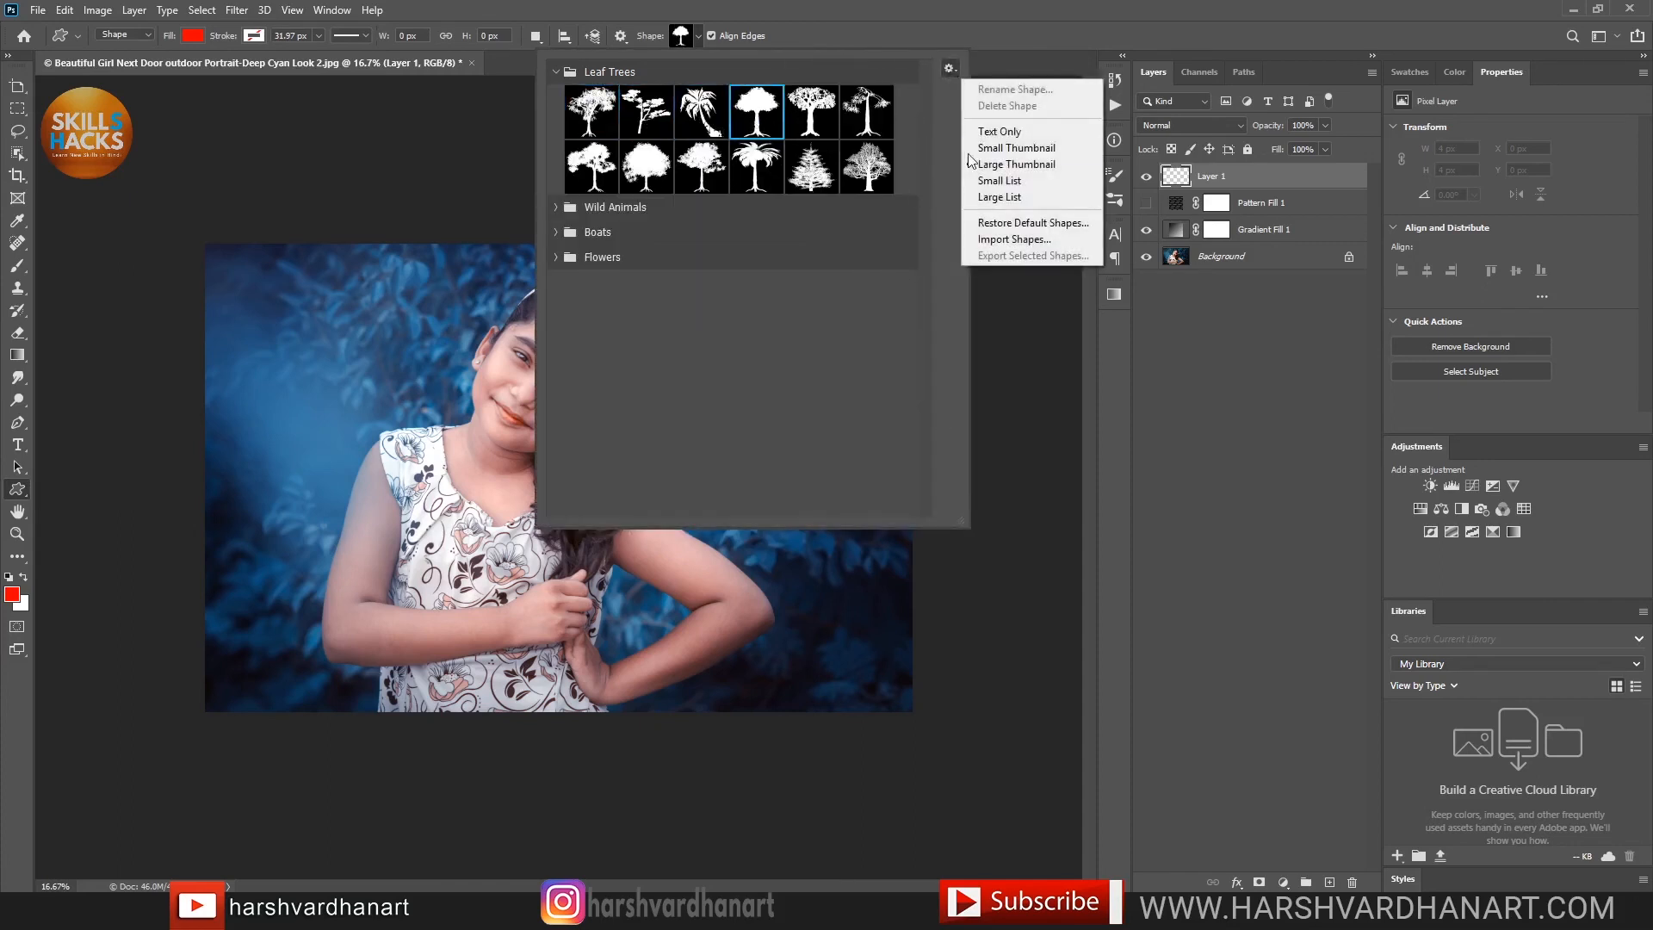
# Expand the Wild Animals shape group and pick the elephant
pyautogui.click(554, 207)
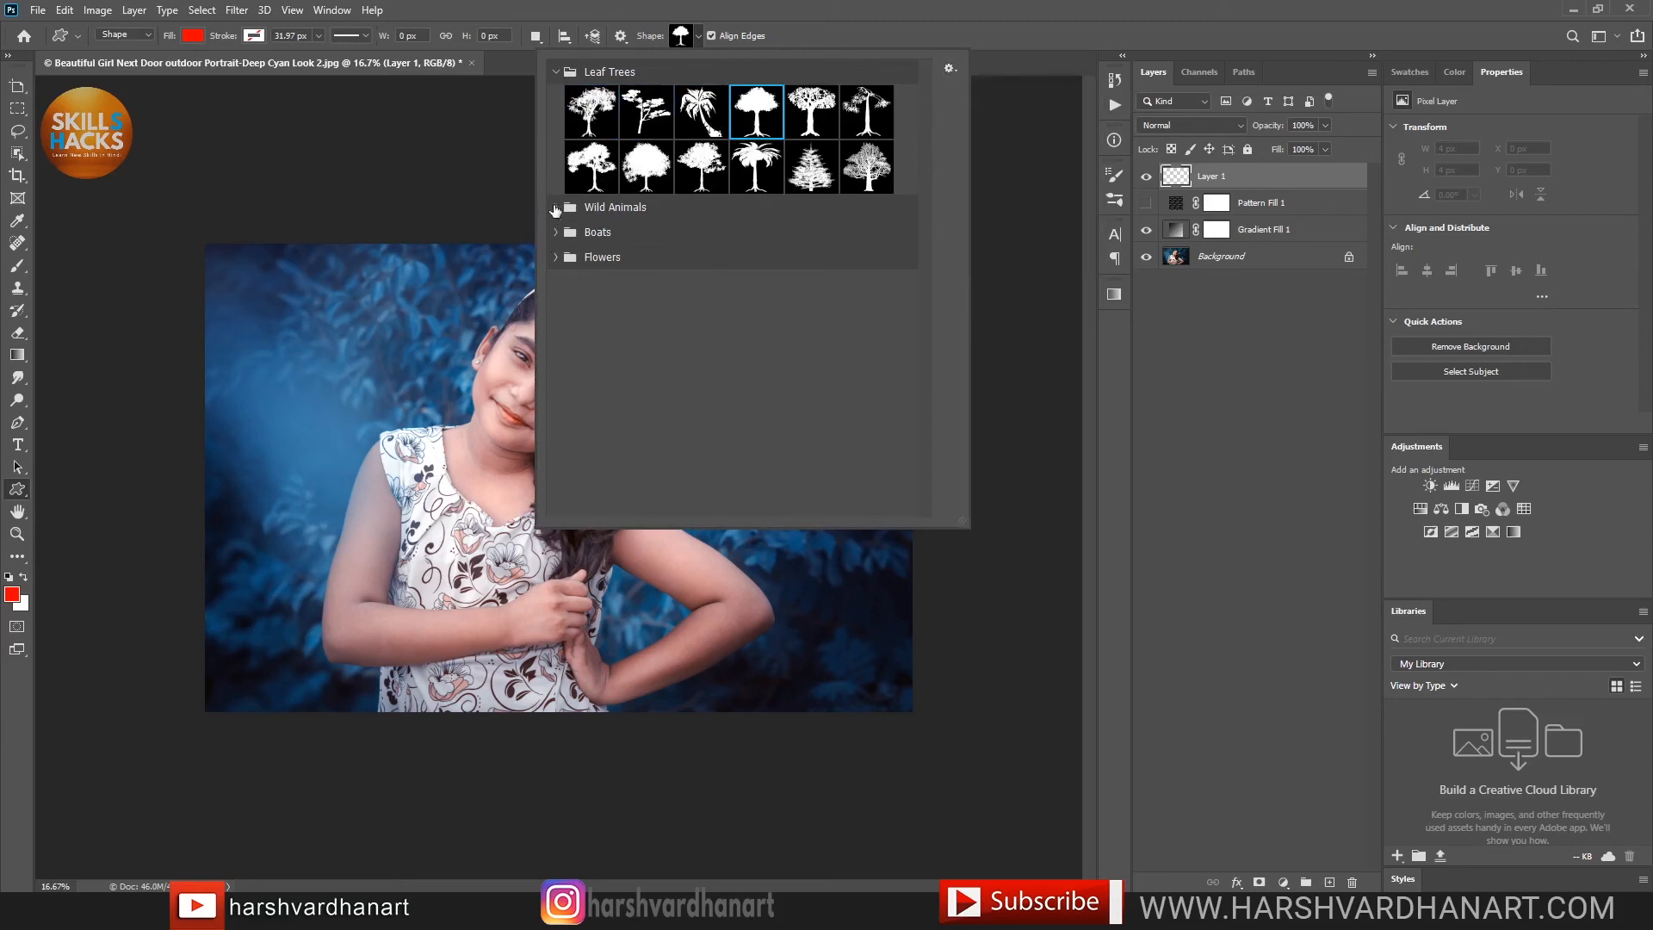
pyautogui.click(556, 206)
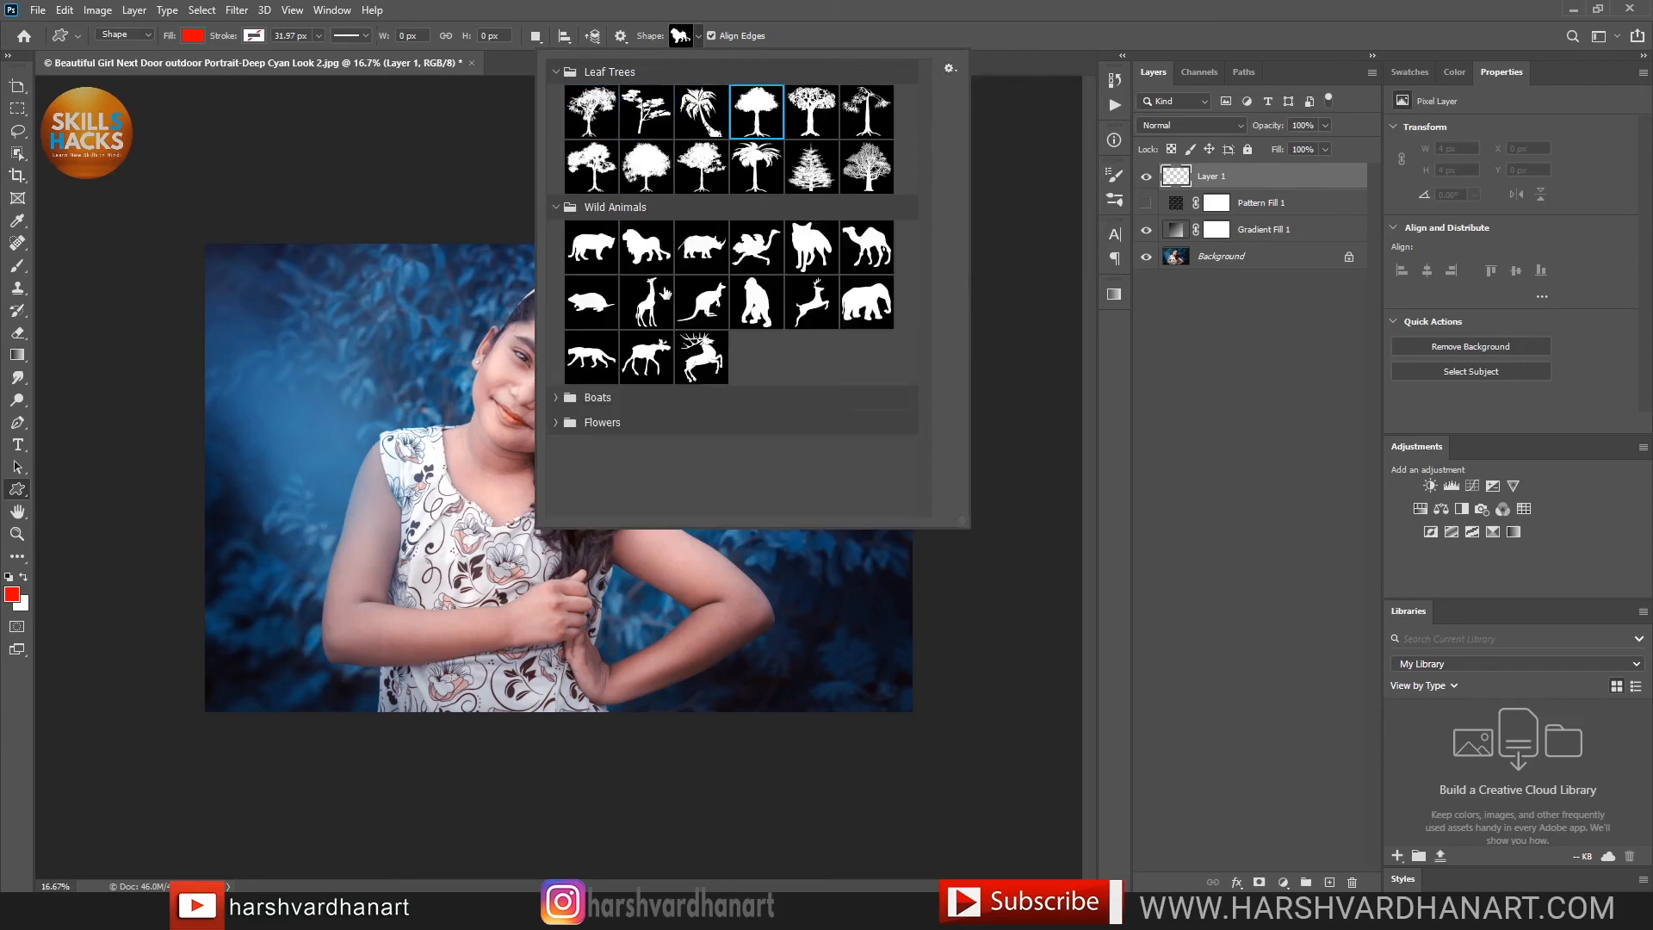
pyautogui.click(866, 306)
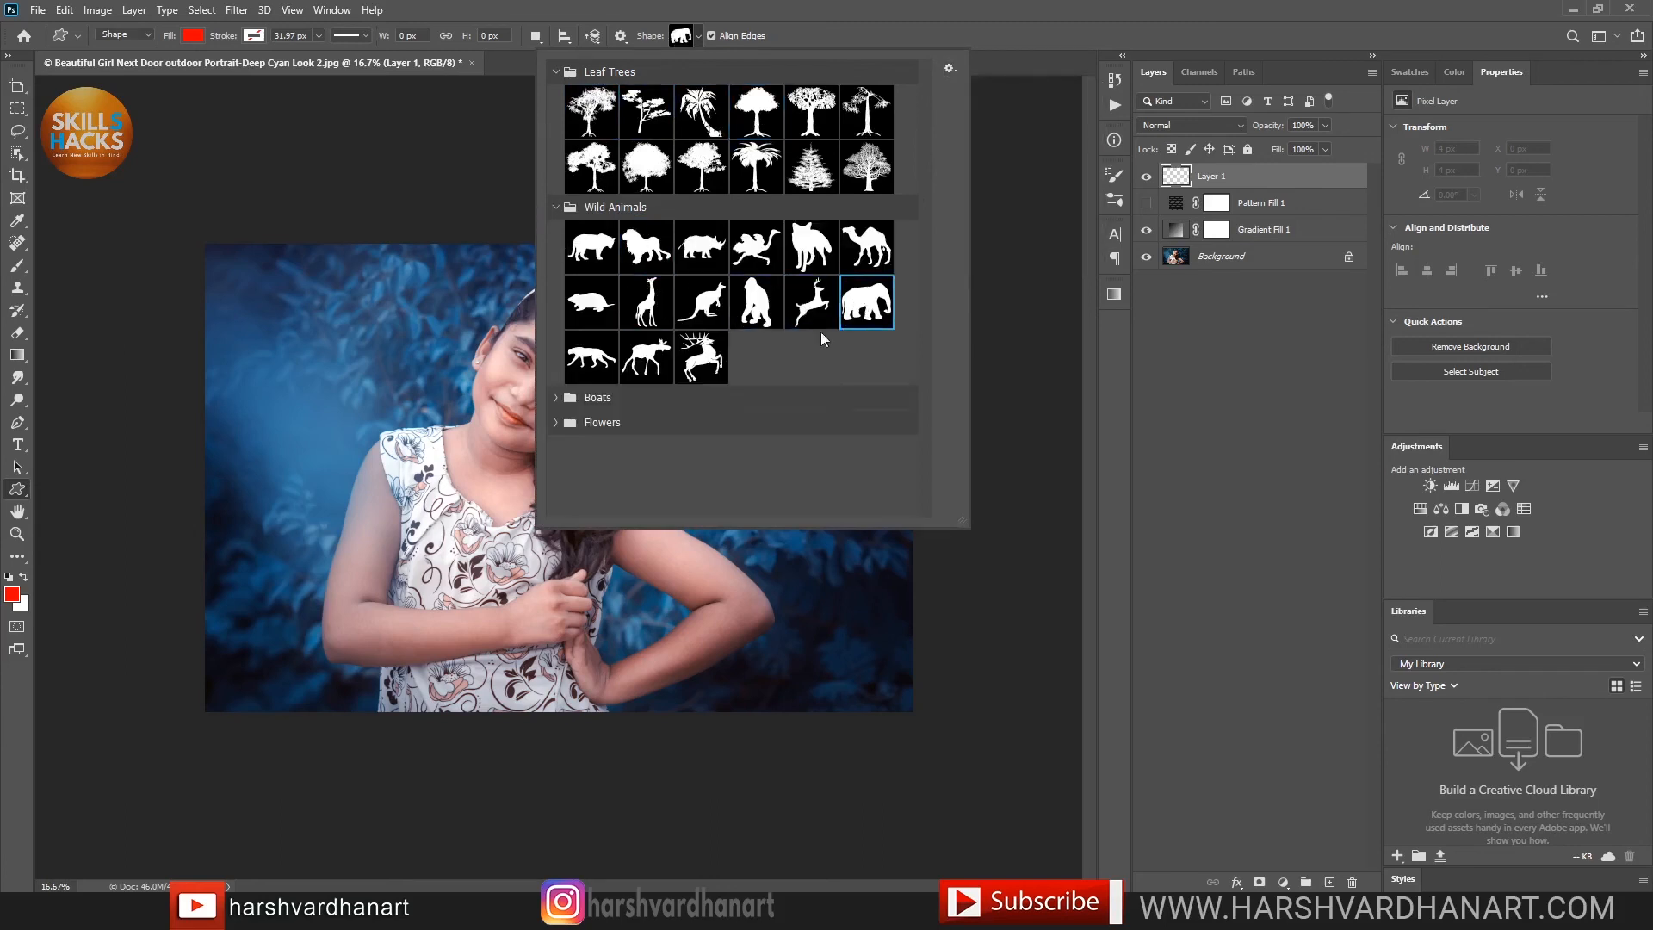
# Expand the Boats shape group and try several of its shapes, ending on the submarine
pyautogui.click(555, 398)
pyautogui.scroll(-2, 591, 413)
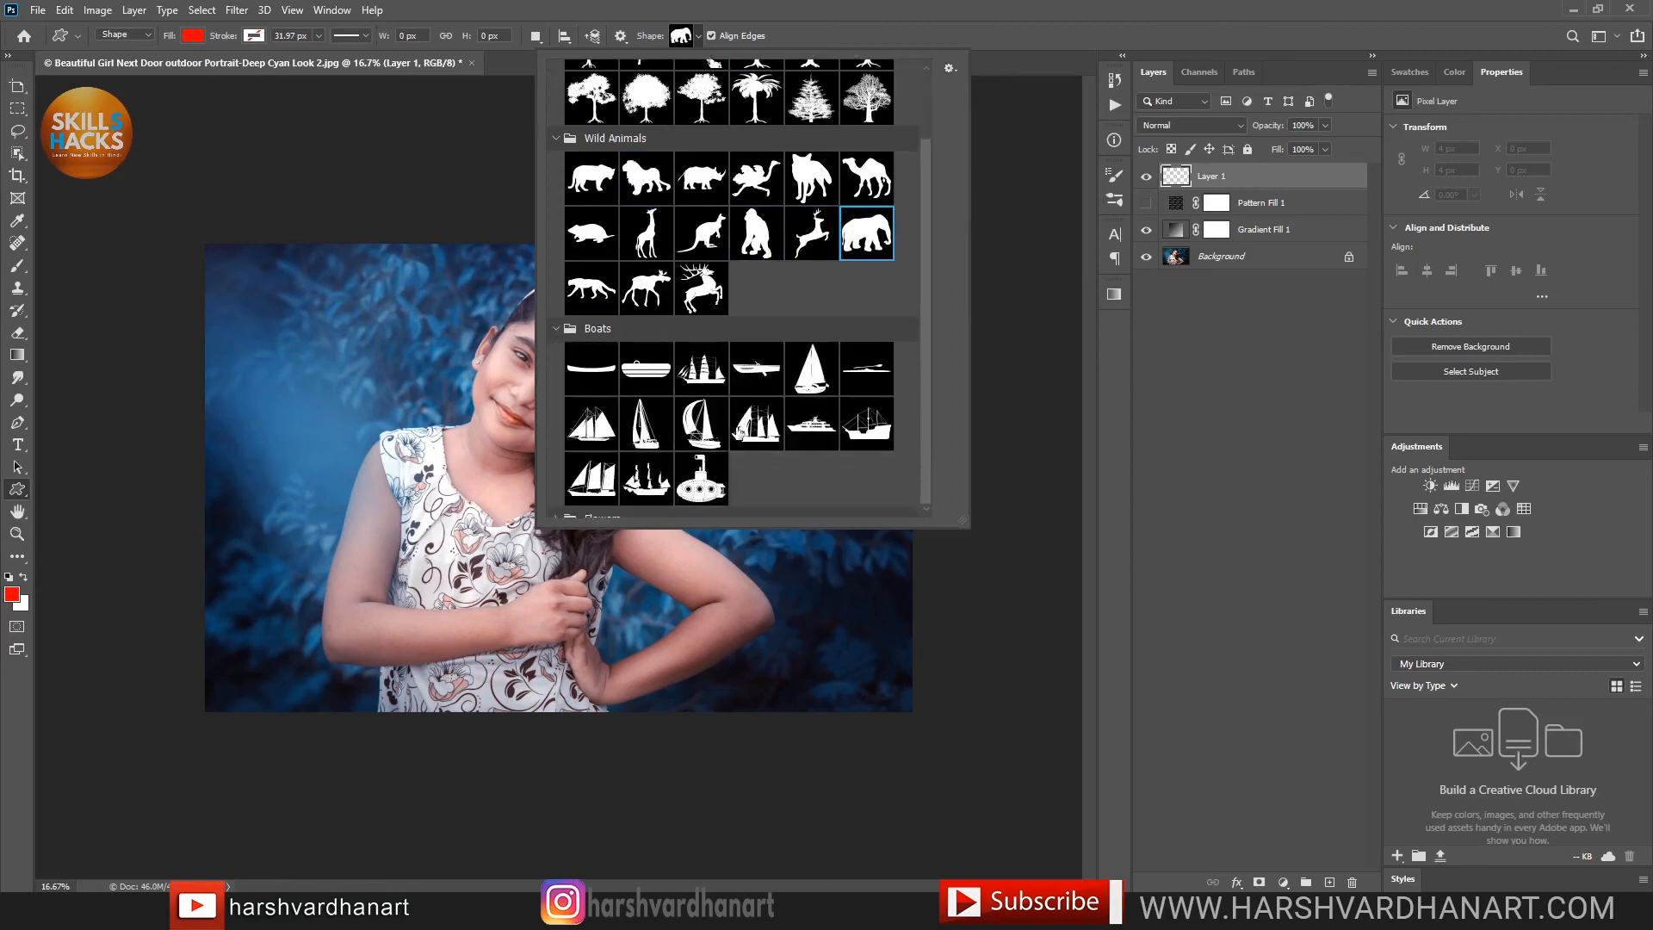
pyautogui.click(590, 410)
pyautogui.click(766, 414)
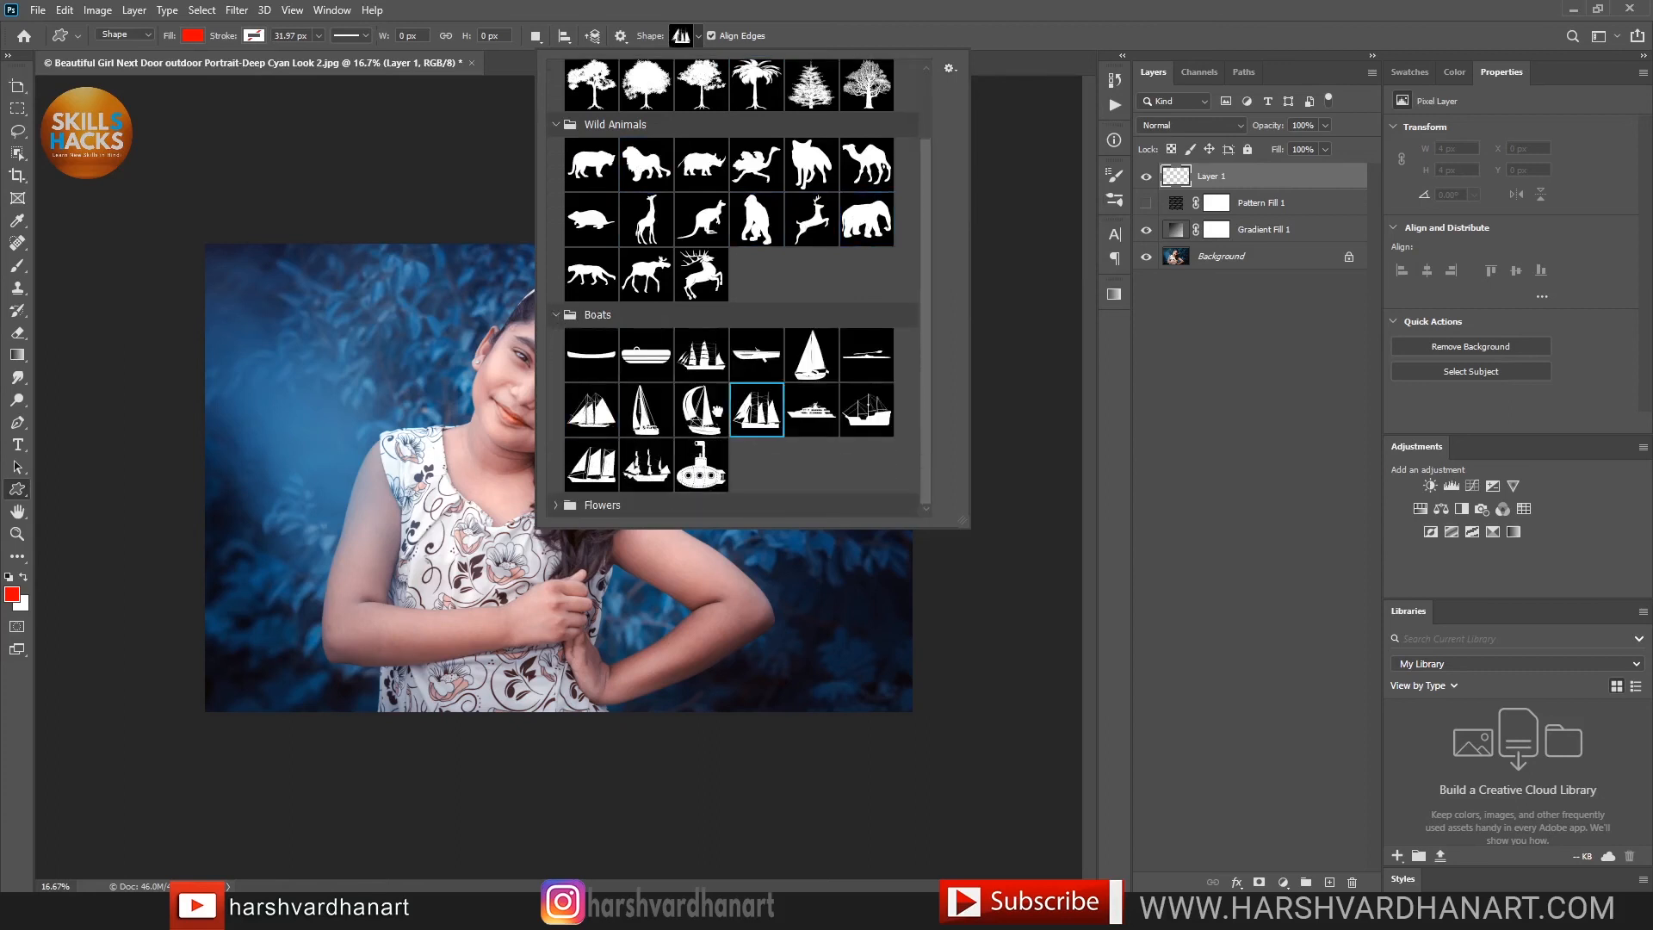
pyautogui.click(706, 419)
pyautogui.click(641, 422)
pyautogui.click(655, 465)
pyautogui.click(701, 467)
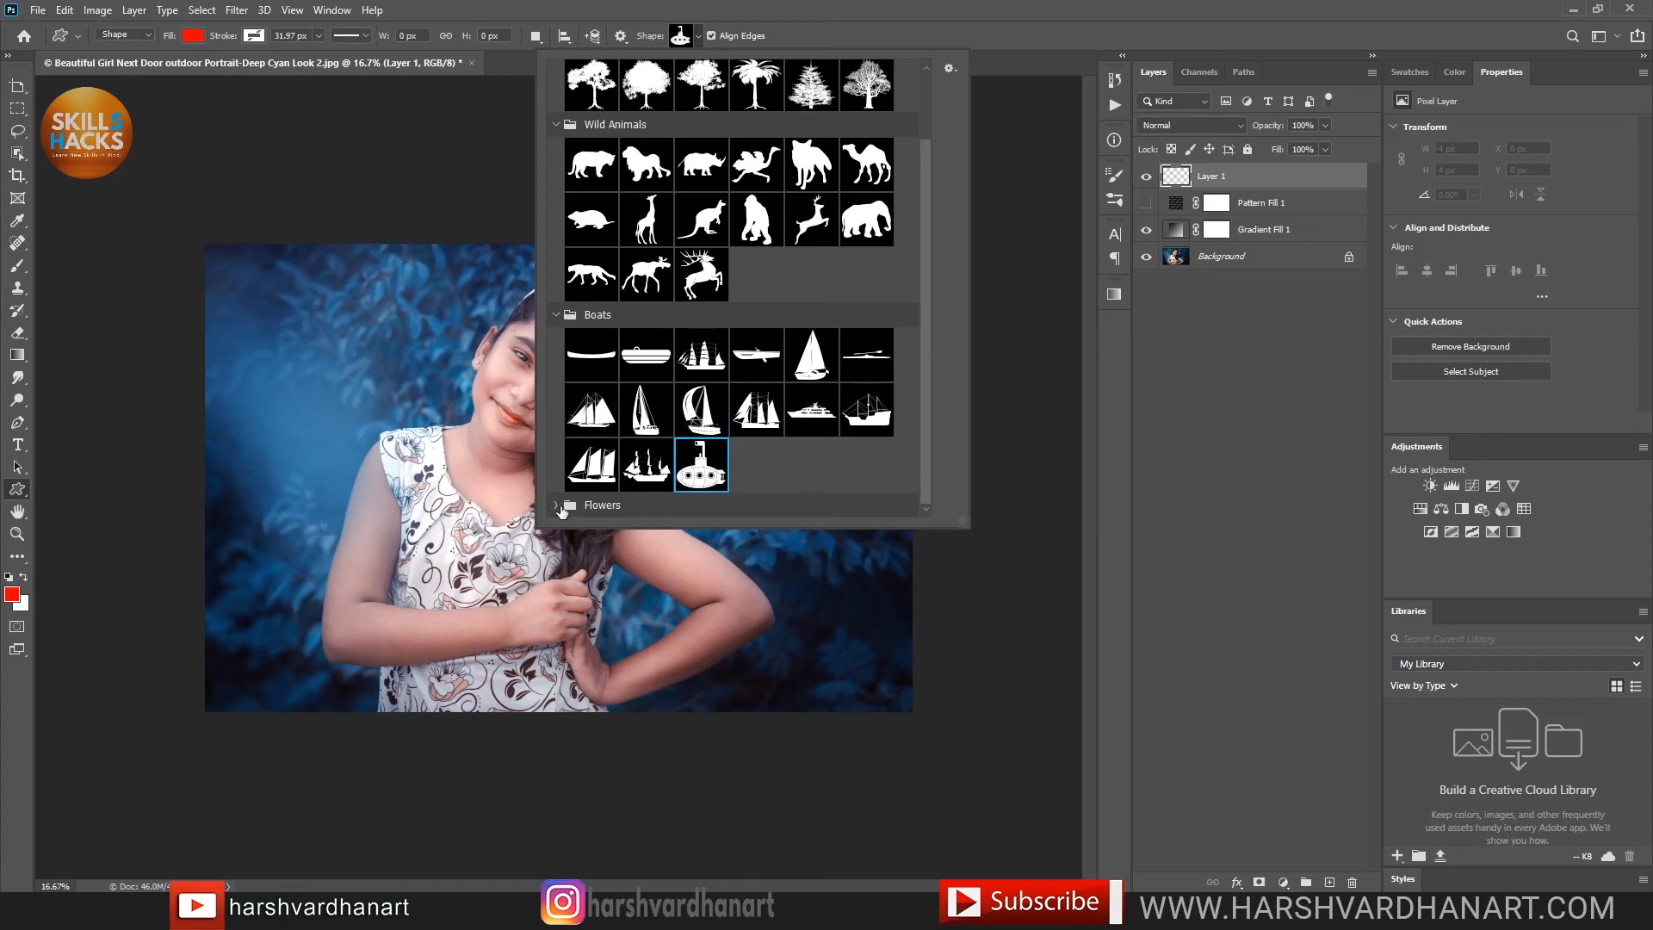
# Expand the Flowers shape group and try several of its shapes, ending on the pointed-petal blossom in the second row
pyautogui.click(554, 506)
pyautogui.scroll(-3, 585, 431)
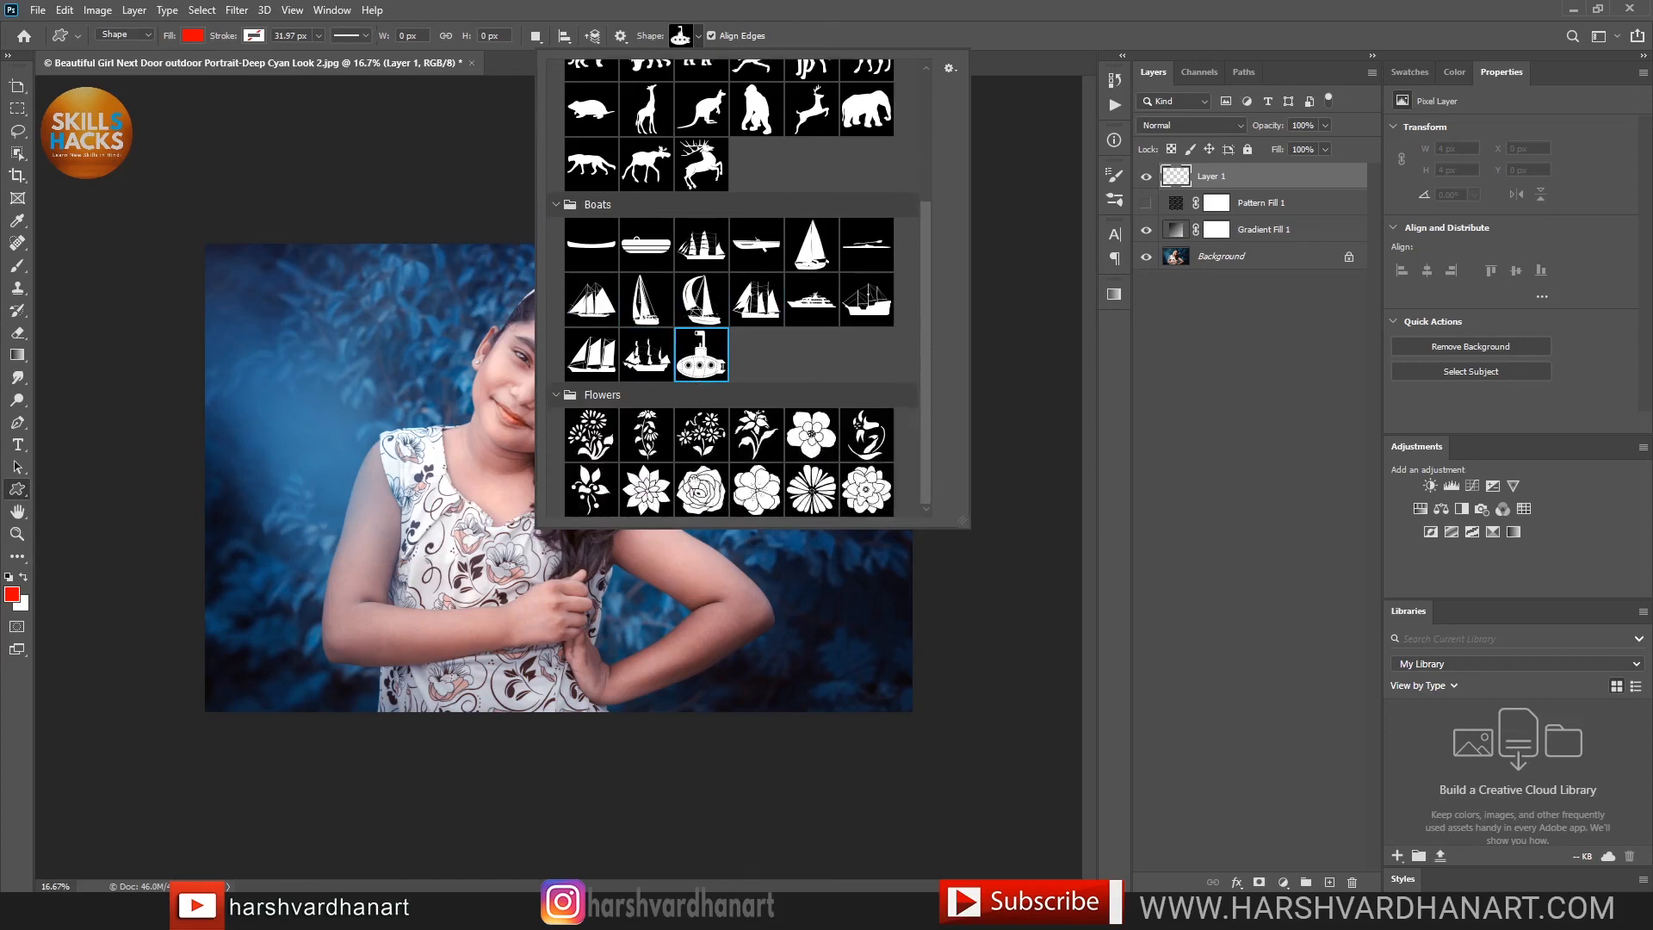
pyautogui.click(701, 489)
pyautogui.click(757, 489)
pyautogui.click(867, 489)
pyautogui.click(867, 435)
pyautogui.click(777, 451)
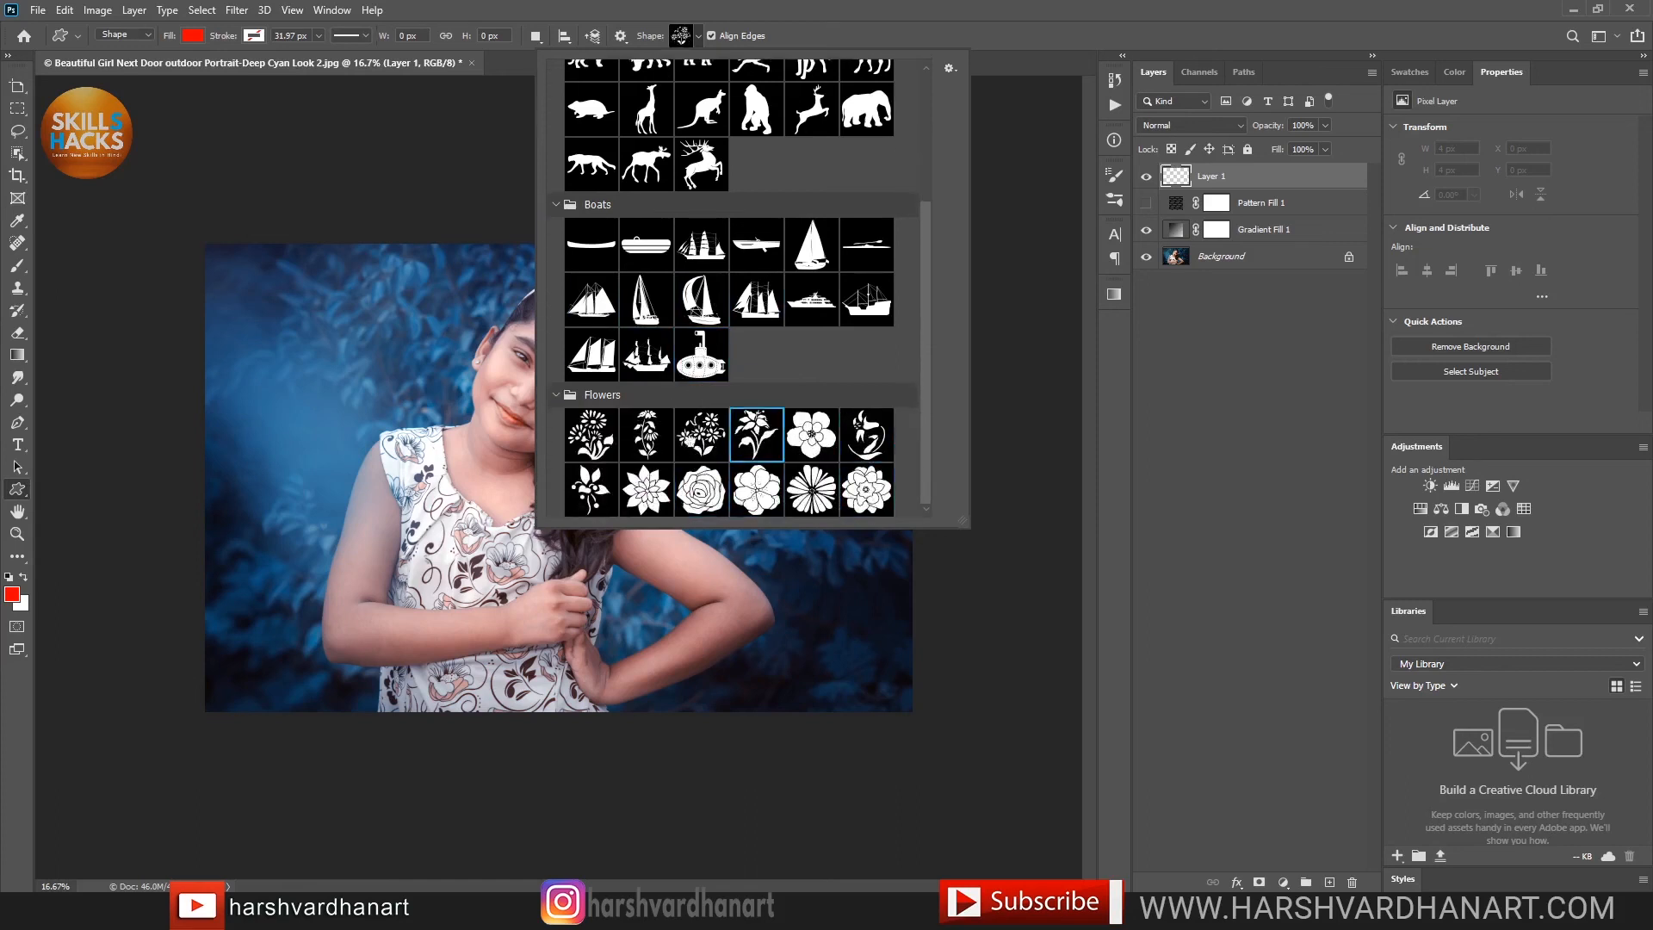
pyautogui.click(702, 435)
pyautogui.click(592, 435)
pyautogui.click(647, 489)
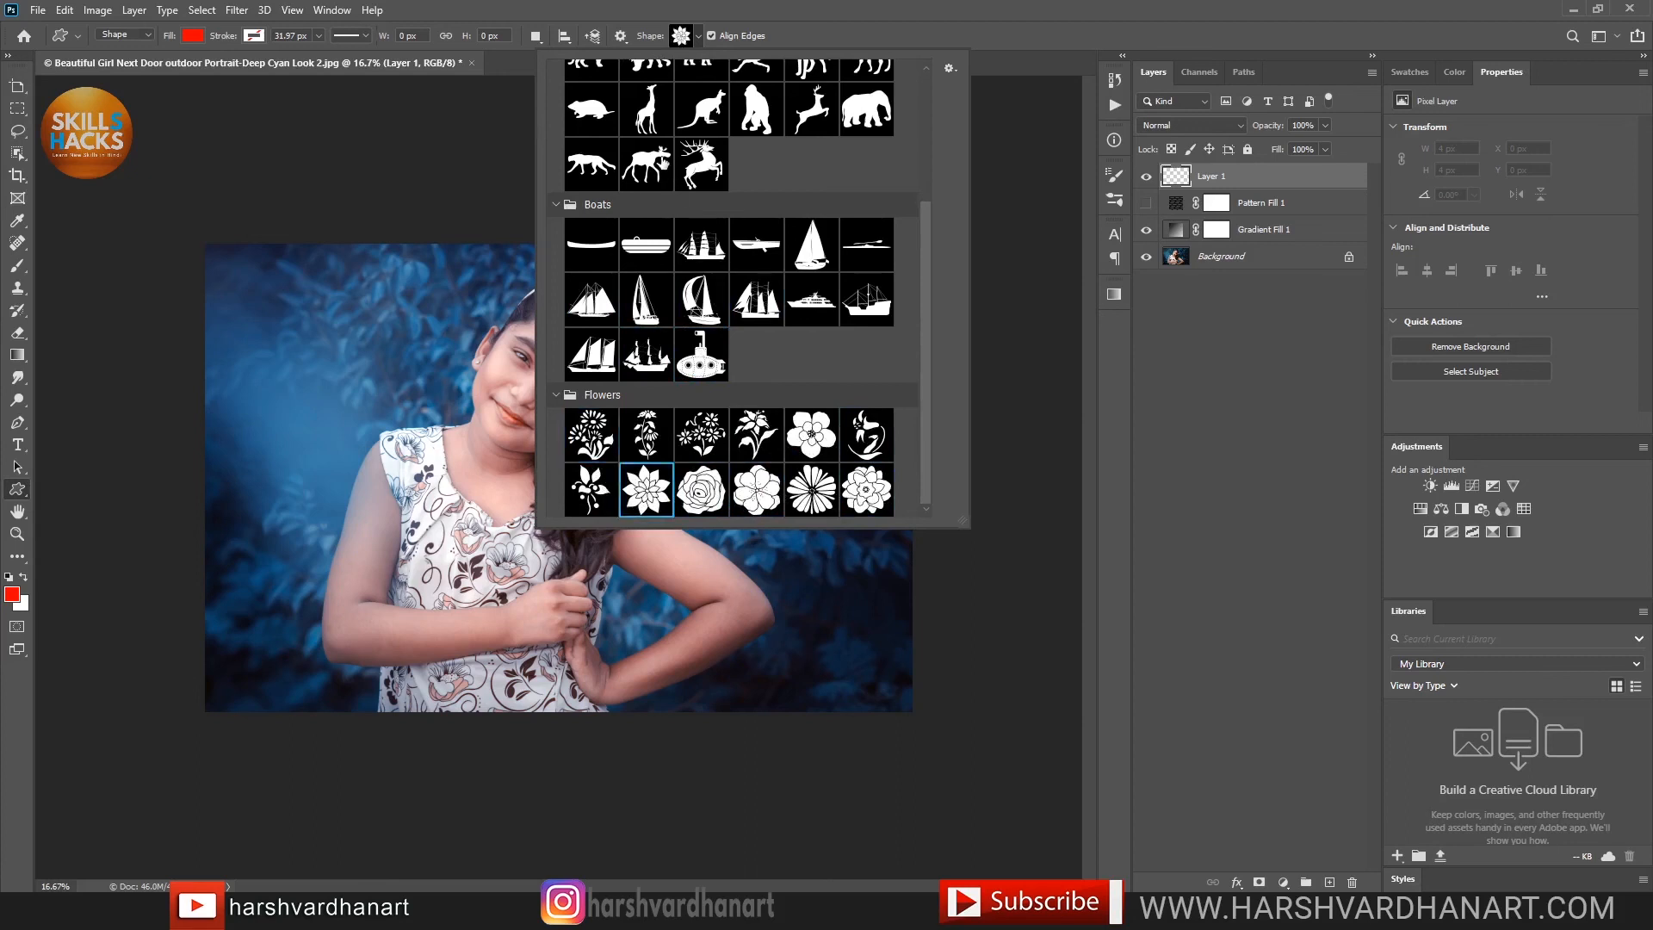
# Draw a red stag from the Wild Animals shapes, about 1536 by 1812 px, beside the girl's face, and deselect its layer
pyautogui.click(663, 163)
pyautogui.click(689, 163)
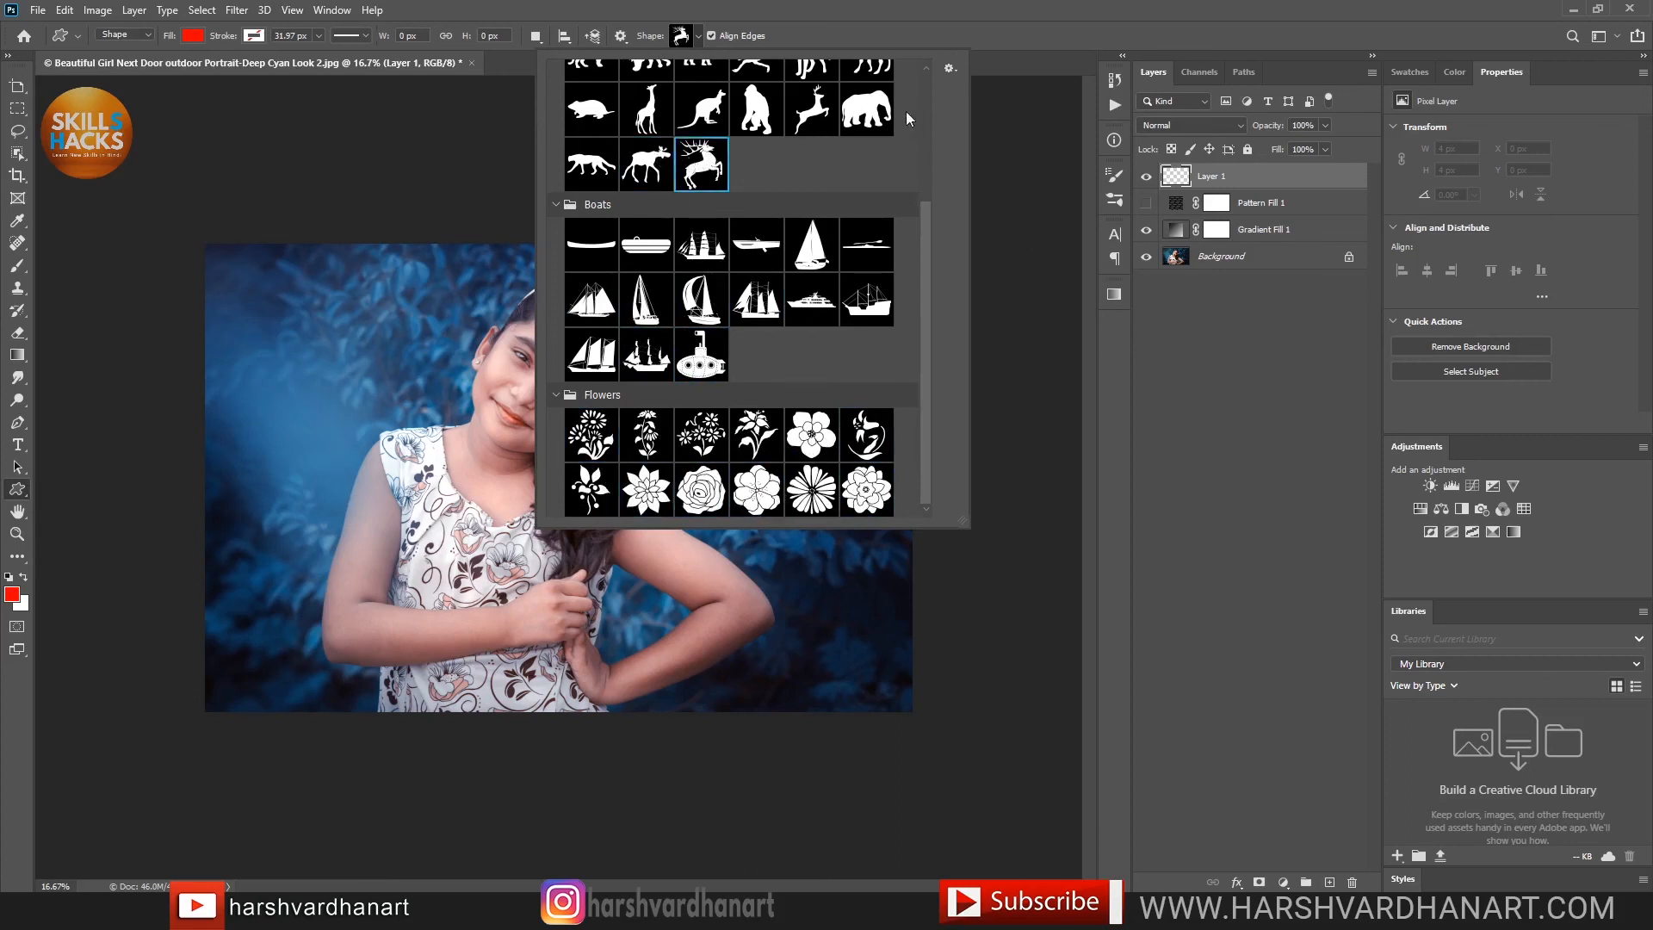
pyautogui.click(699, 36)
pyautogui.moveTo(264, 345); pyautogui.dragTo(613, 604)
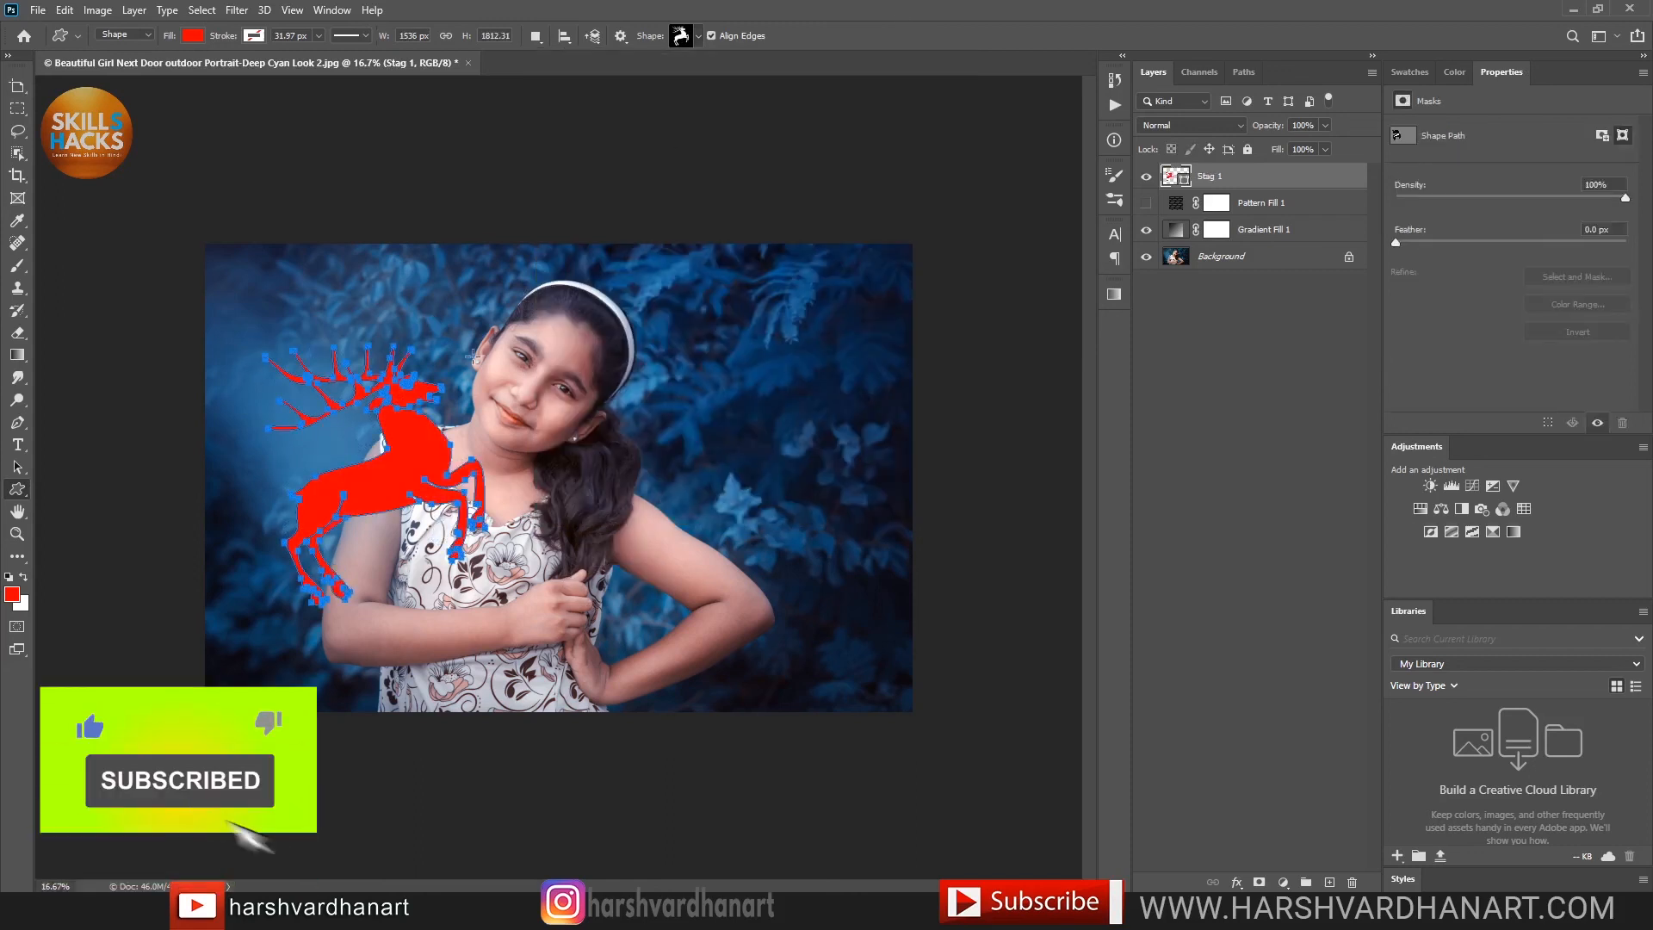
pyautogui.click(1309, 405)
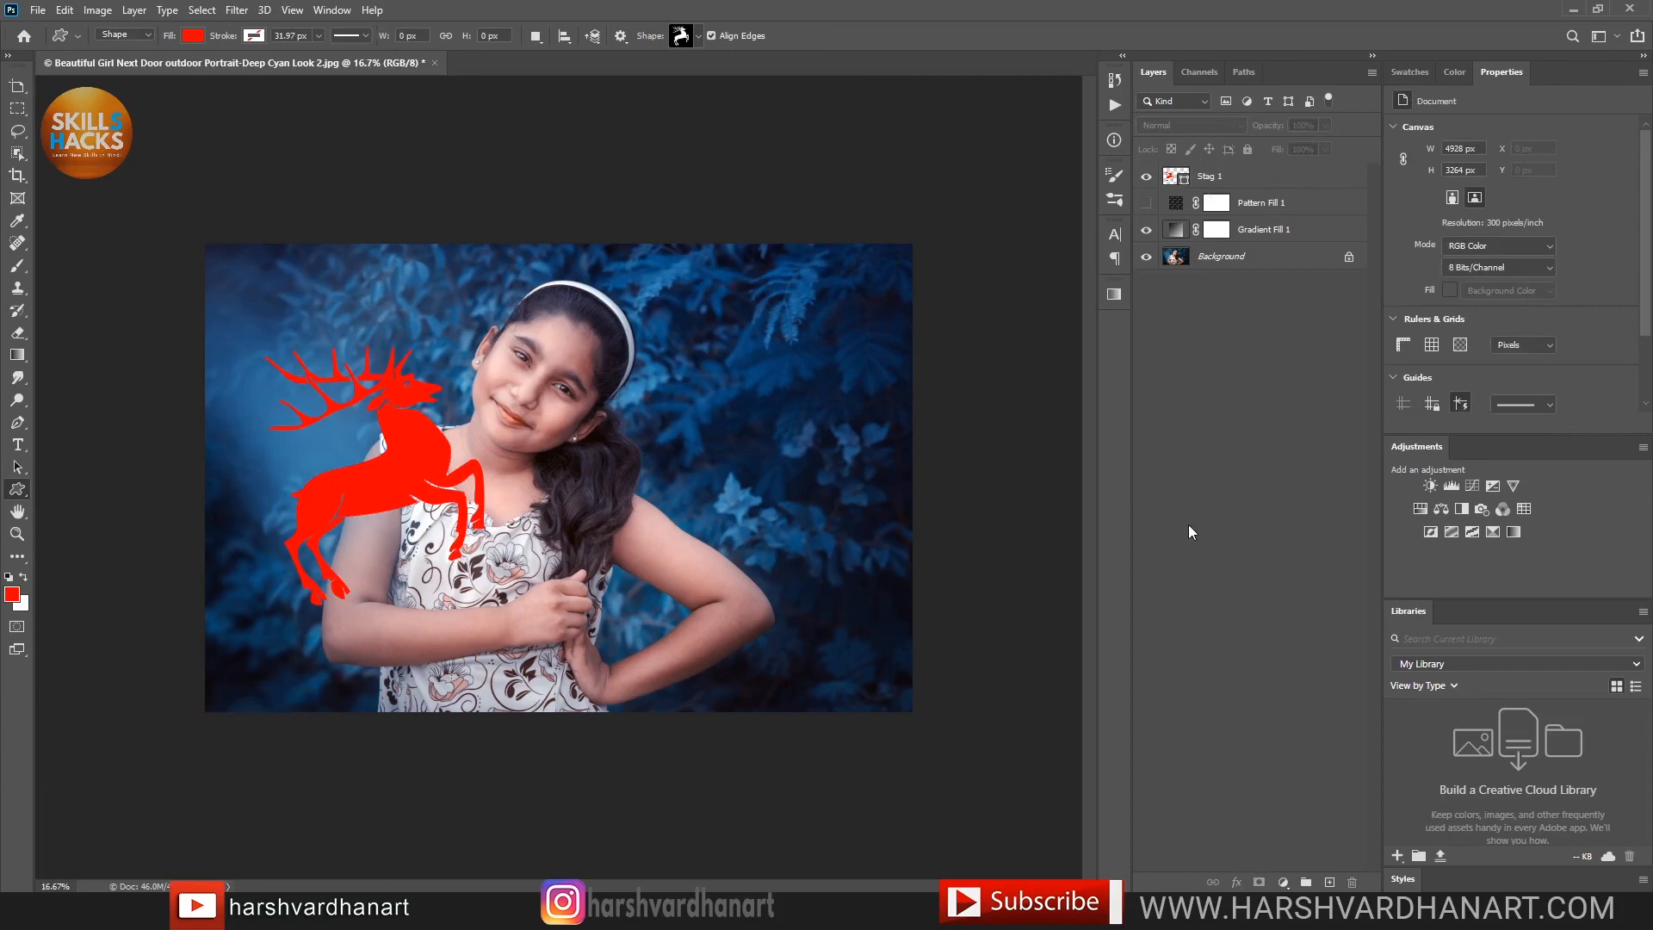
# Hide the stag shape layer and switch back to the Object Selection Tool
pyautogui.click(1147, 178)
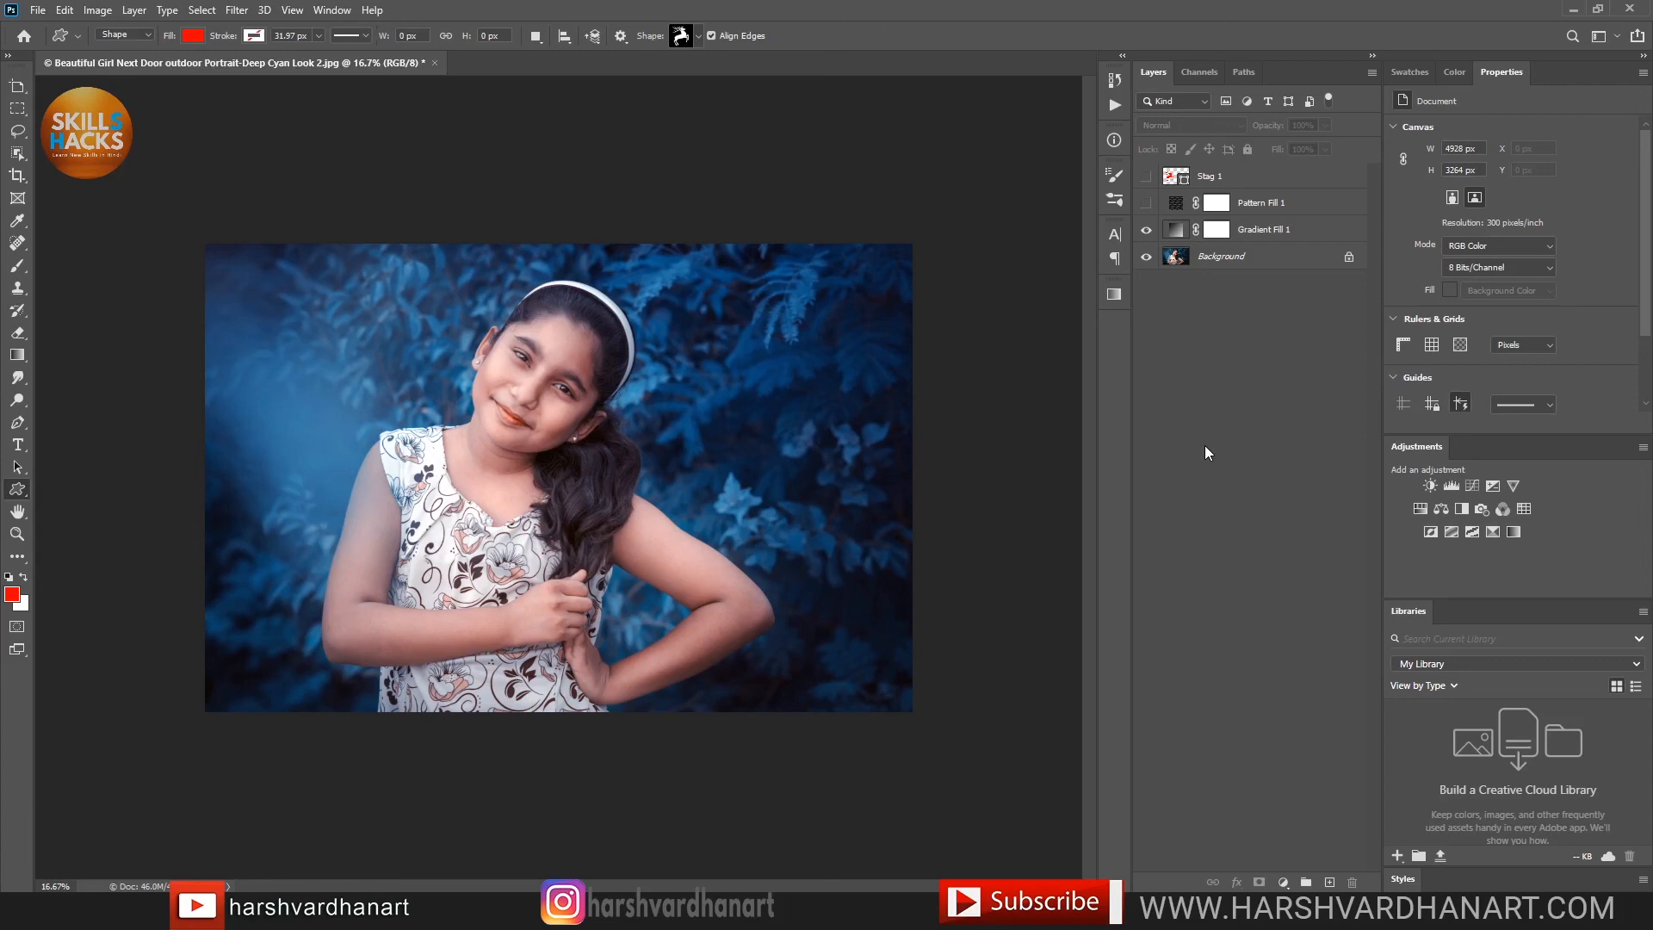
pyautogui.click(17, 153)
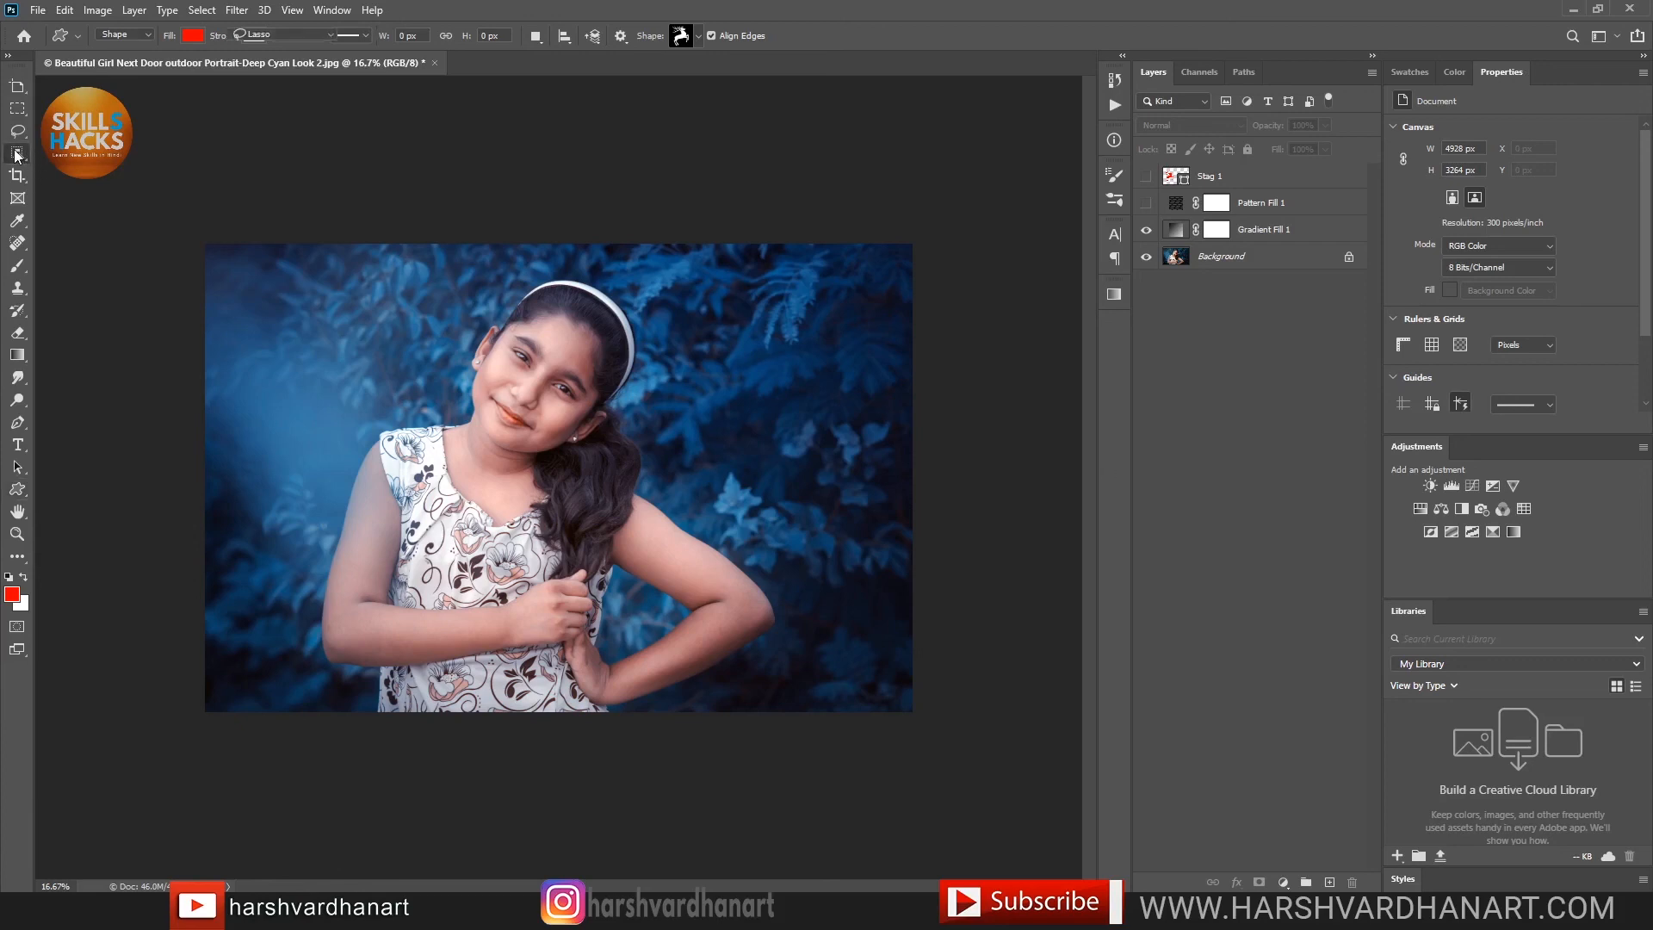
pyautogui.click(92, 156)
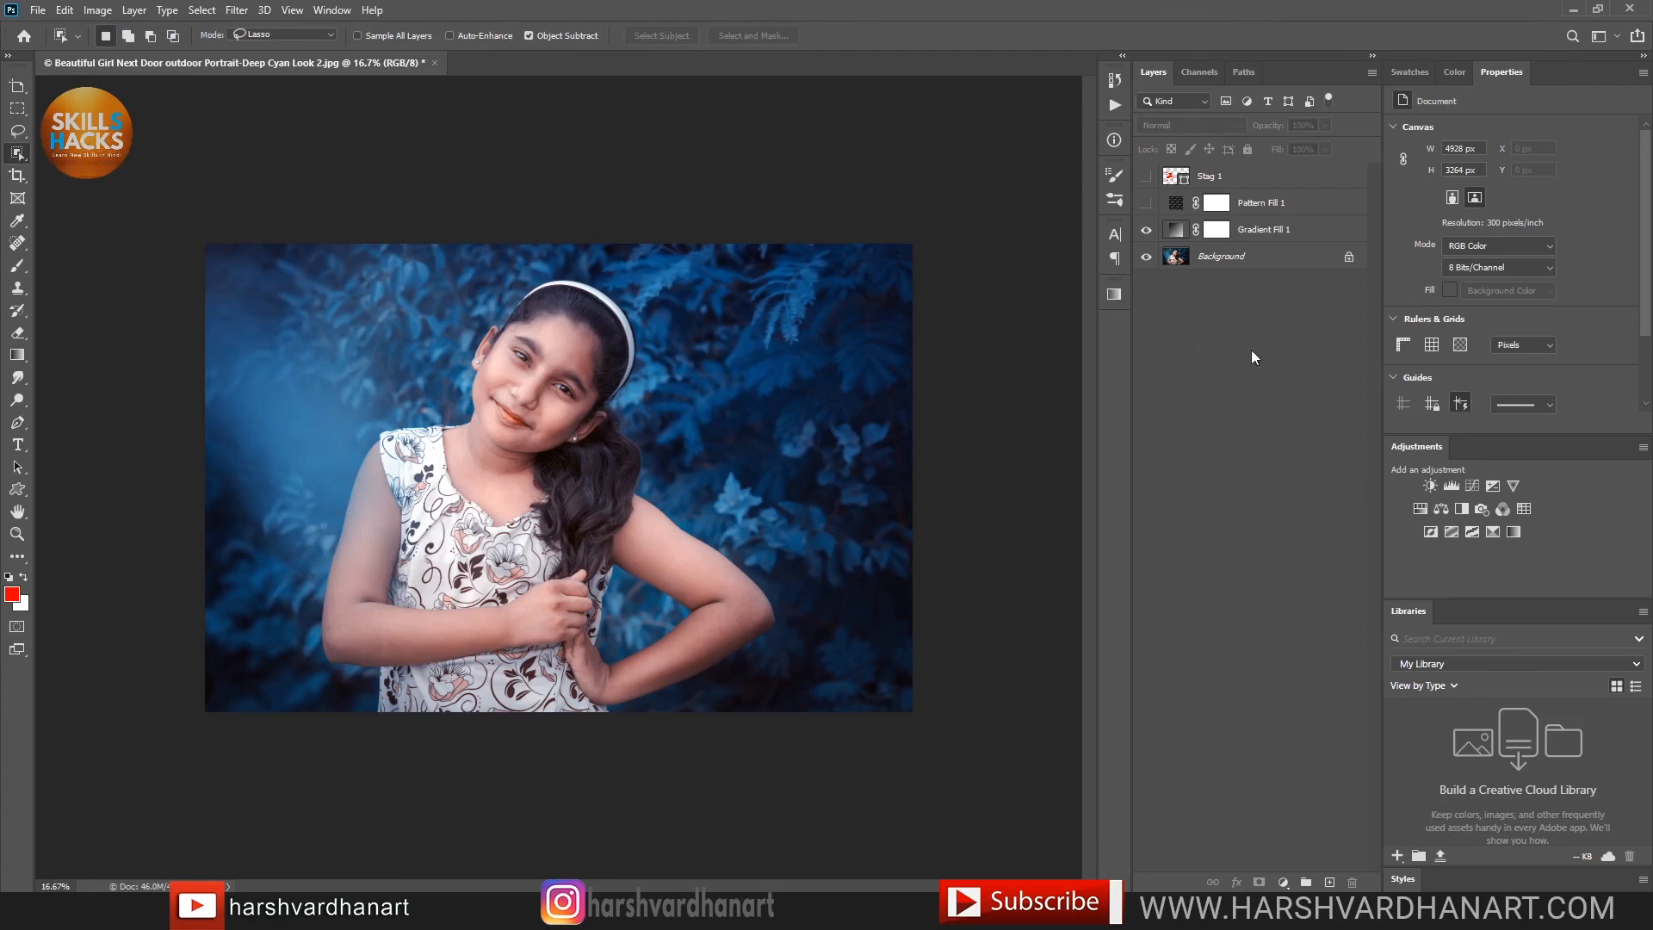